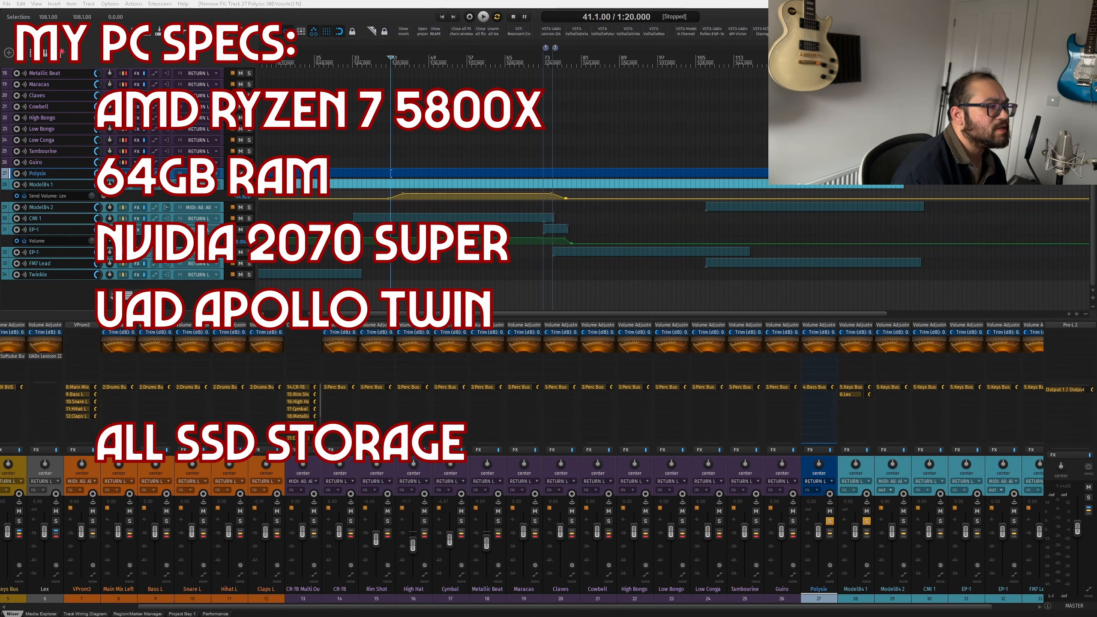
- Check the SSL 360° mixer and bring up the Polysix track's effects chain with the VoosteQ Model N Channel
{"action": "left_click_drag", "start_coordinate": [1096, 71], "coordinate": [661, 50]}
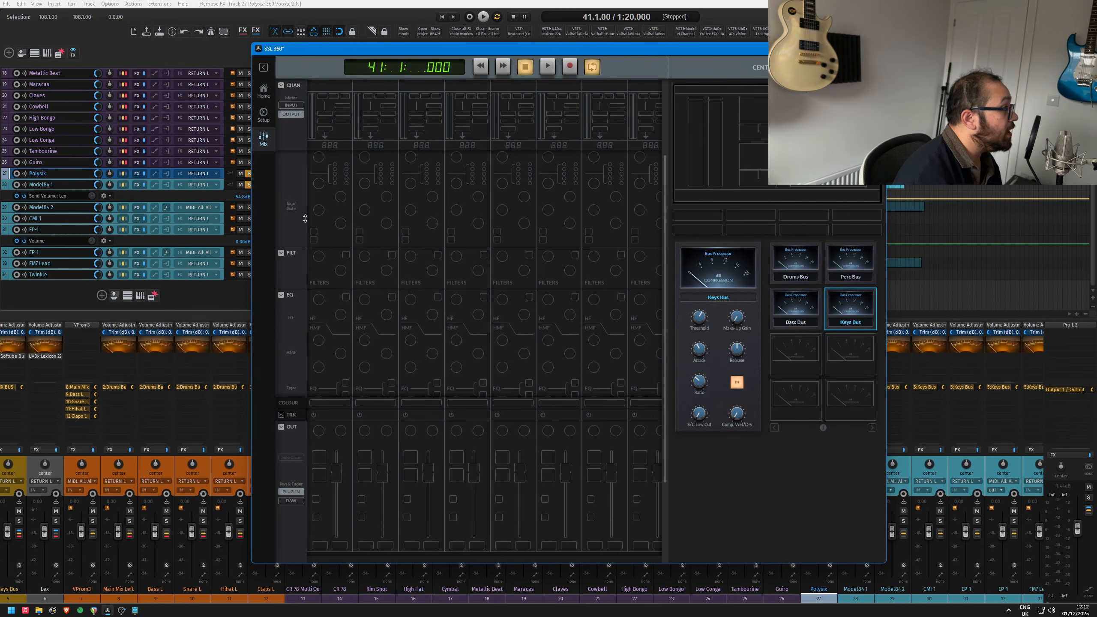
{"action": "left_click_drag", "start_coordinate": [575, 48], "coordinate": [1096, 87]}
{"action": "left_click", "coordinate": [804, 362]}
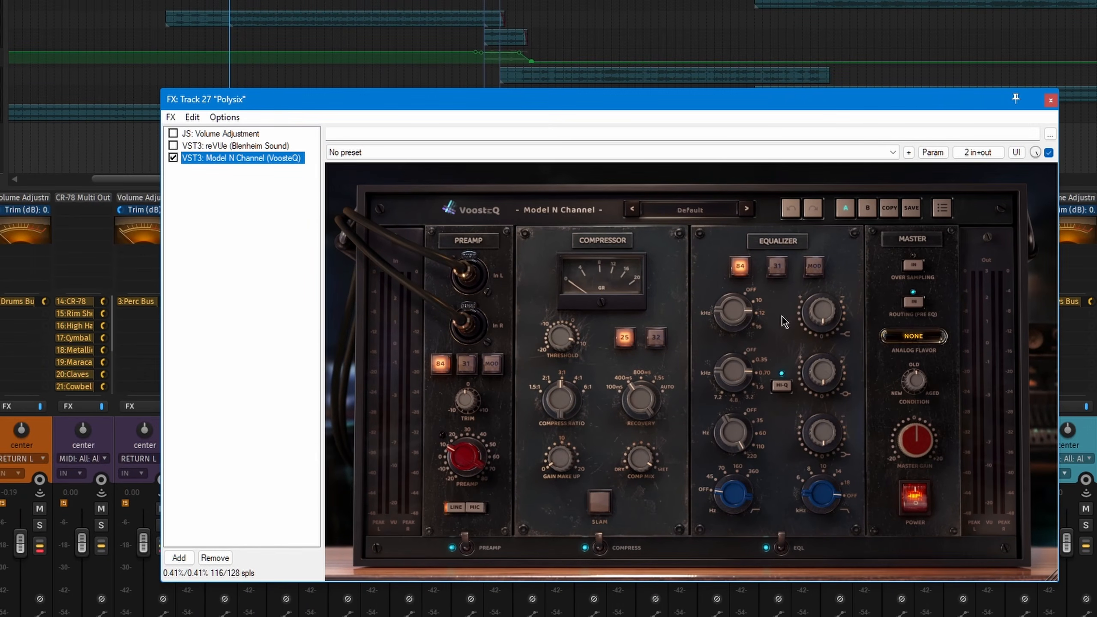
- Turn on oversampling and set the analog flavor to CRN-H in Polysix's Model N Channel plug-in
{"action": "left_click", "coordinate": [913, 266]}
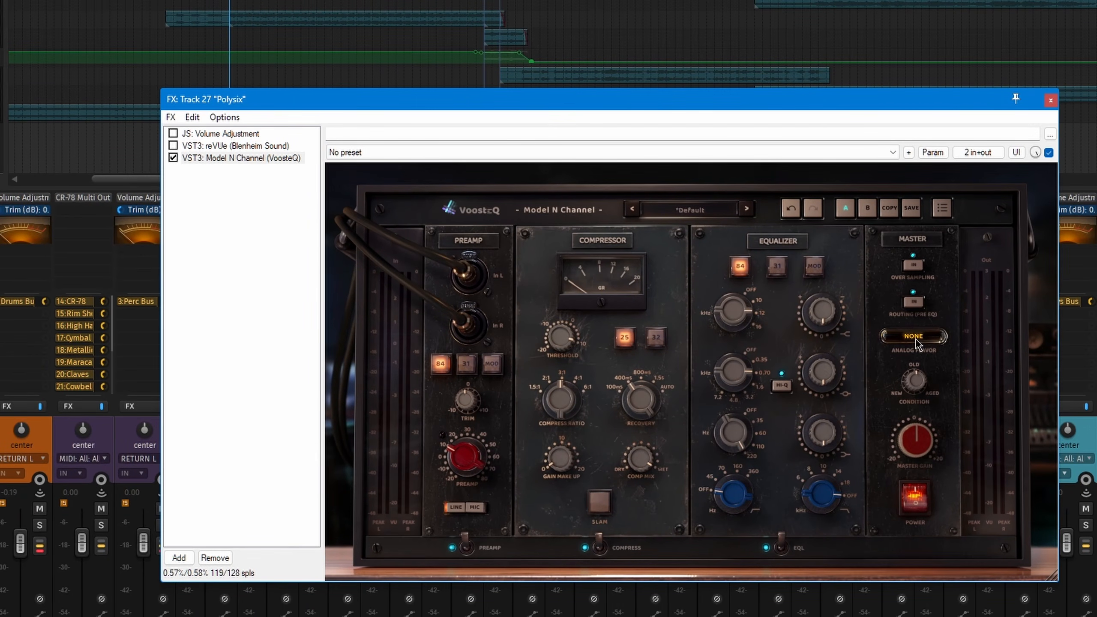
{"action": "left_click", "coordinate": [915, 337]}
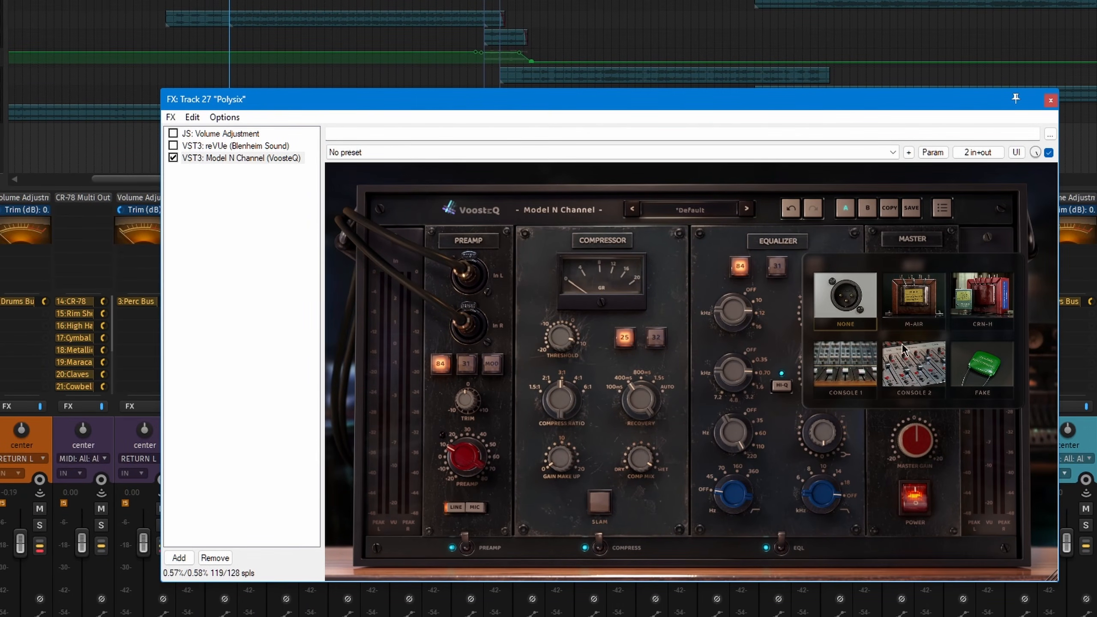
{"action": "left_click", "coordinate": [983, 312]}
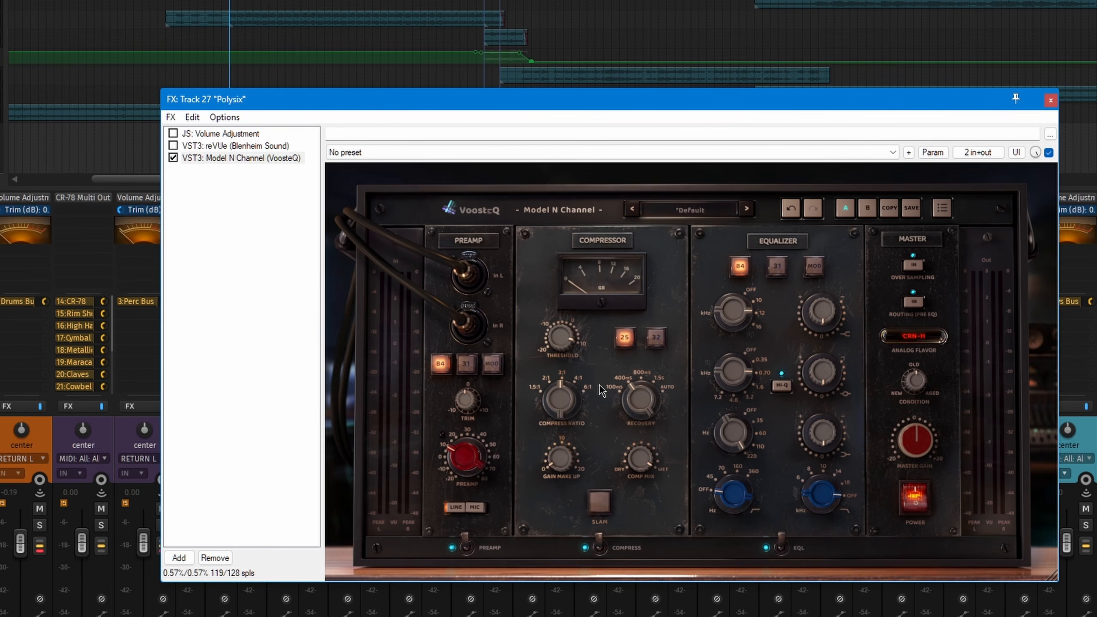
- Turn on oversampling and set the analog flavor to CRN-H in the Model N Channel hosted by 360 VoosteQ N
{"action": "left_click", "coordinate": [226, 290]}
{"action": "left_click", "coordinate": [203, 159]}
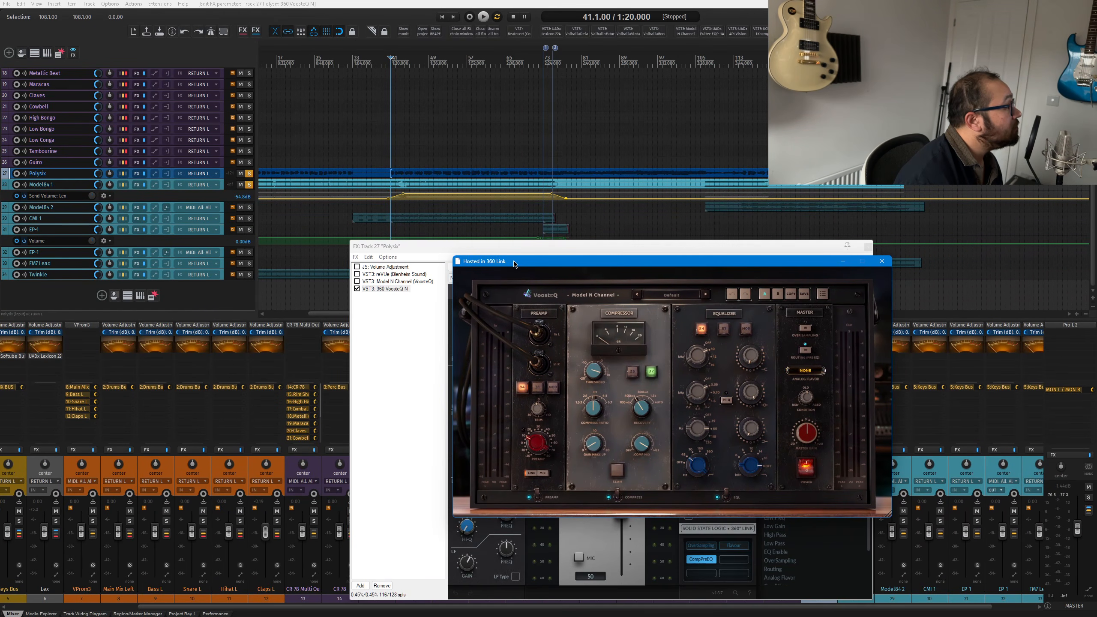
{"action": "left_click", "coordinate": [806, 329]}
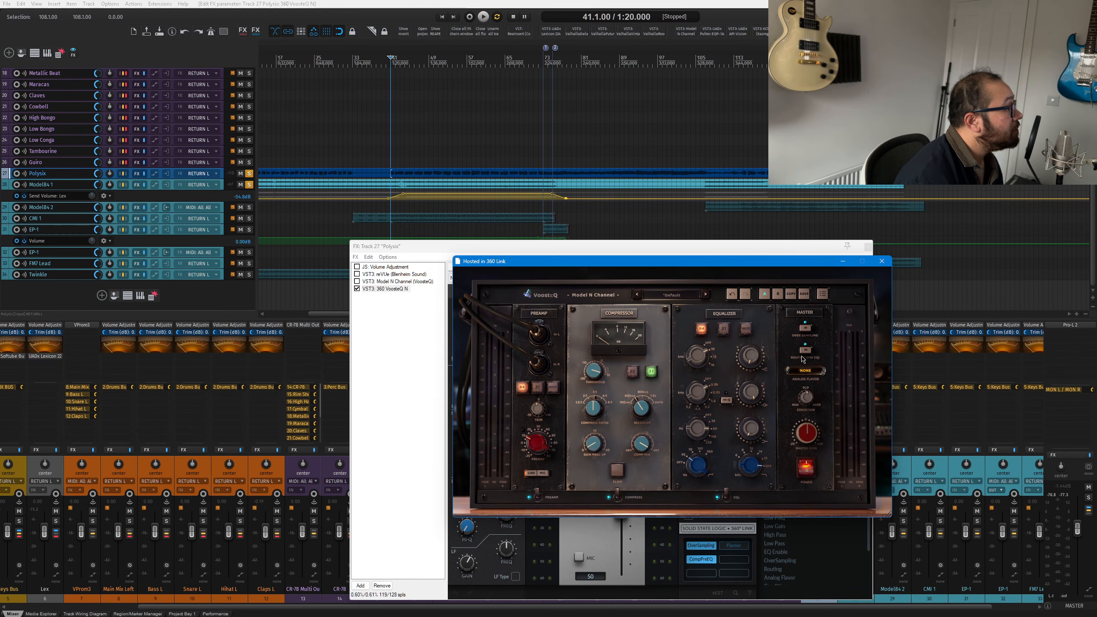
{"action": "left_click", "coordinate": [805, 371]}
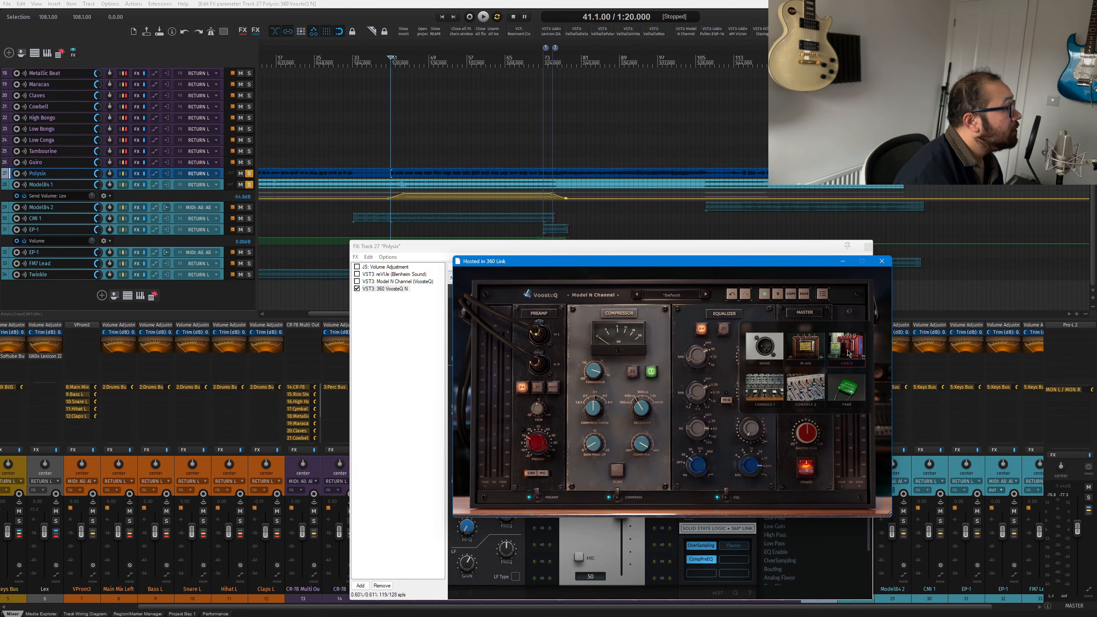
{"action": "left_click", "coordinate": [847, 353]}
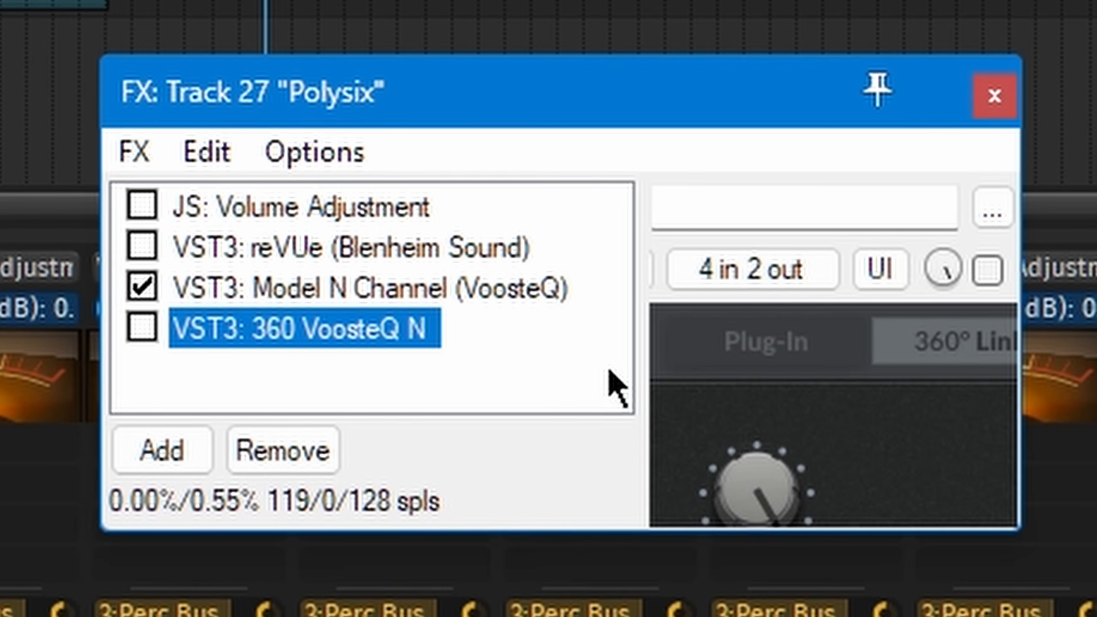
- Bypass Model N Channel and enable 360 VoosteQ N on Polysix to compare their CPU load
{"action": "left_click", "coordinate": [146, 290]}
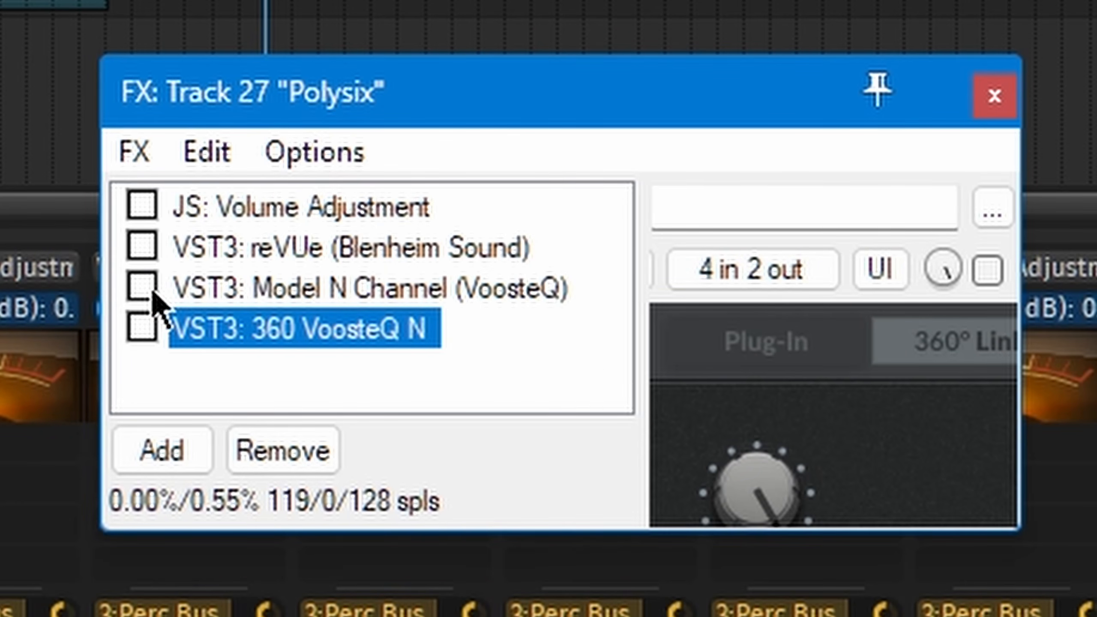
{"action": "left_click", "coordinate": [144, 339]}
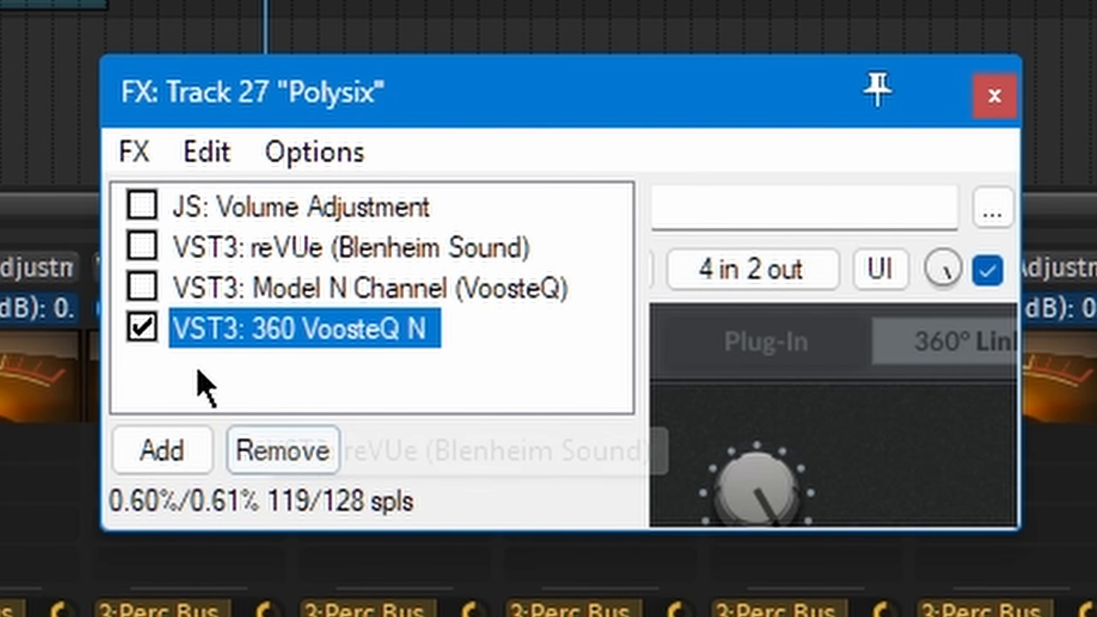
{"action": "left_click", "coordinate": [147, 339]}
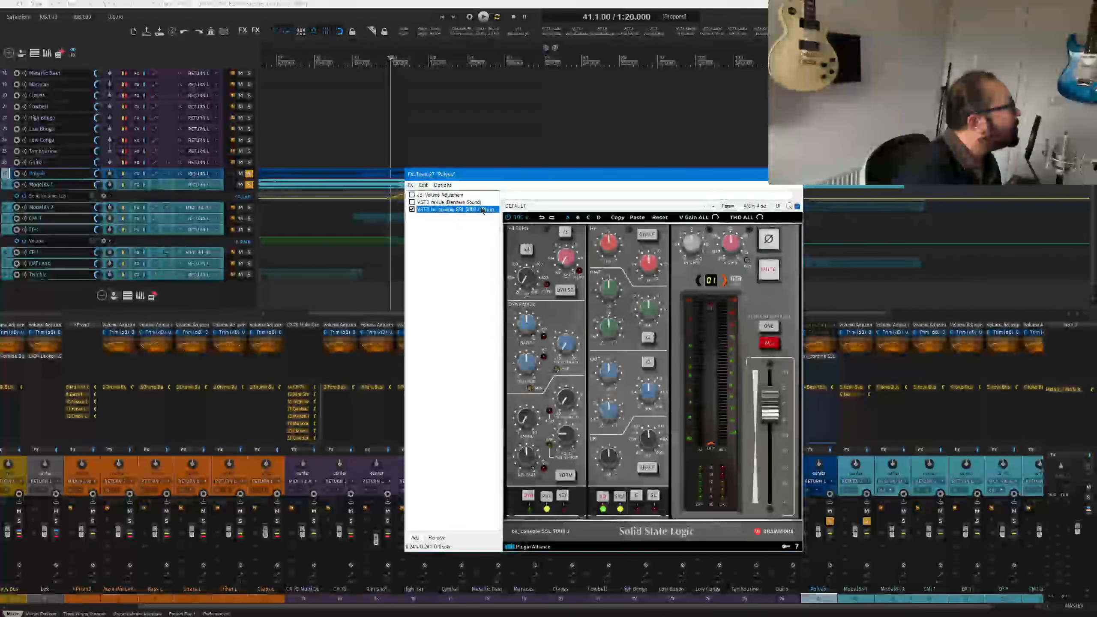
- Bypass bx_console SSL 9000 J on Polysix and add 360 SSL 9000J (BX) below it
{"action": "left_click", "coordinate": [412, 210]}
{"action": "left_click", "coordinate": [438, 241]}
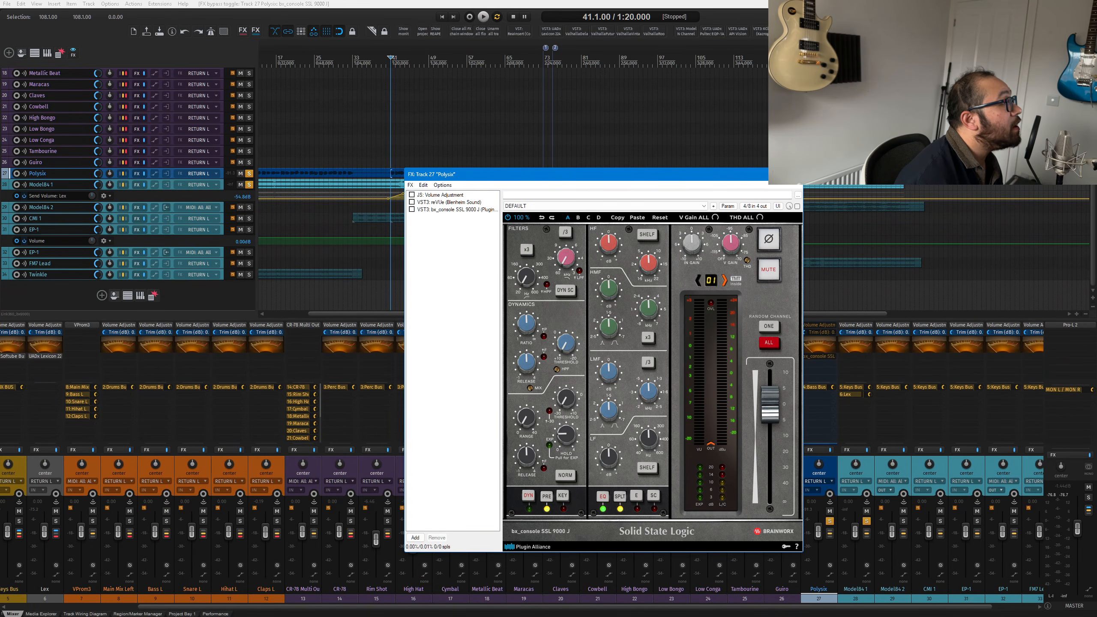
{"action": "left_click", "coordinate": [842, 31]}
{"action": "left_click", "coordinate": [412, 216]}
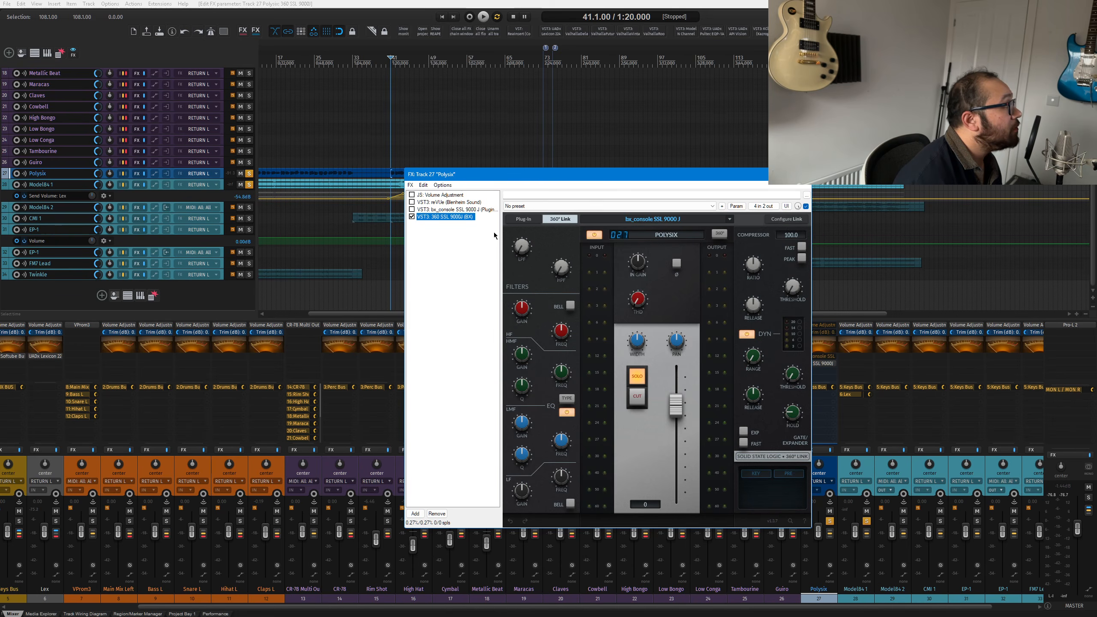
- Show the link configuration of 360 SSL 9000J (BX) and bypass the plug-in
{"action": "left_click", "coordinate": [786, 219]}
{"action": "left_click_drag", "start_coordinate": [993, 203], "coordinate": [584, 182]}
{"action": "left_click", "coordinate": [870, 181]}
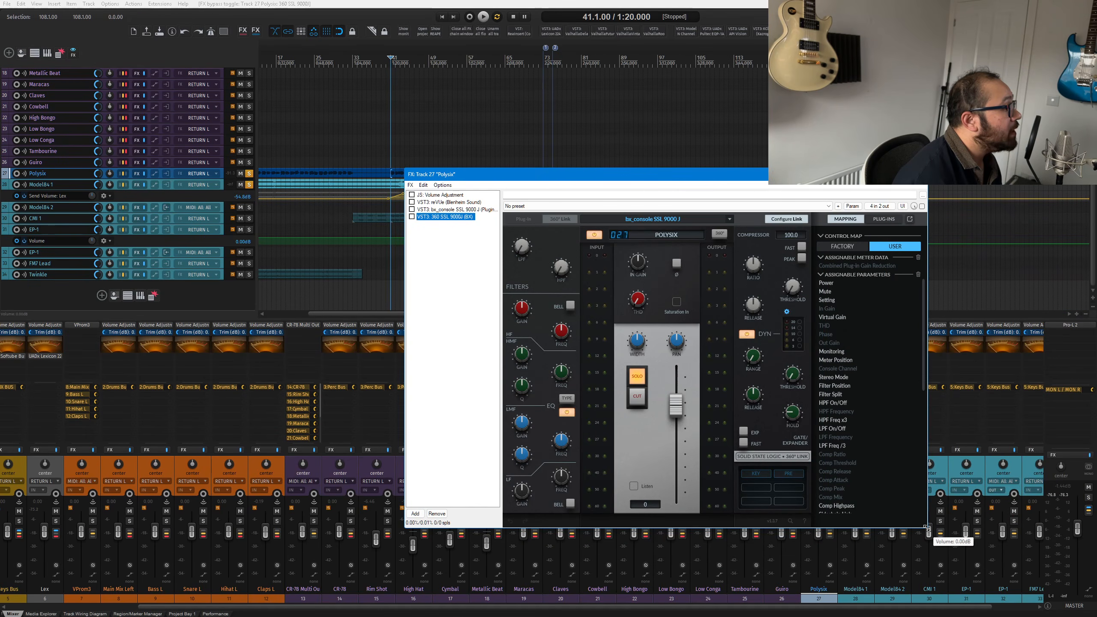
- Compare the CPU load of bx_console SSL 9000 J and 360 SSL 9000J (BX) by enabling them one at a time, and close the effects window
{"action": "left_click_drag", "start_coordinate": [927, 527], "coordinate": [589, 273]}
{"action": "left_click", "coordinate": [411, 209]}
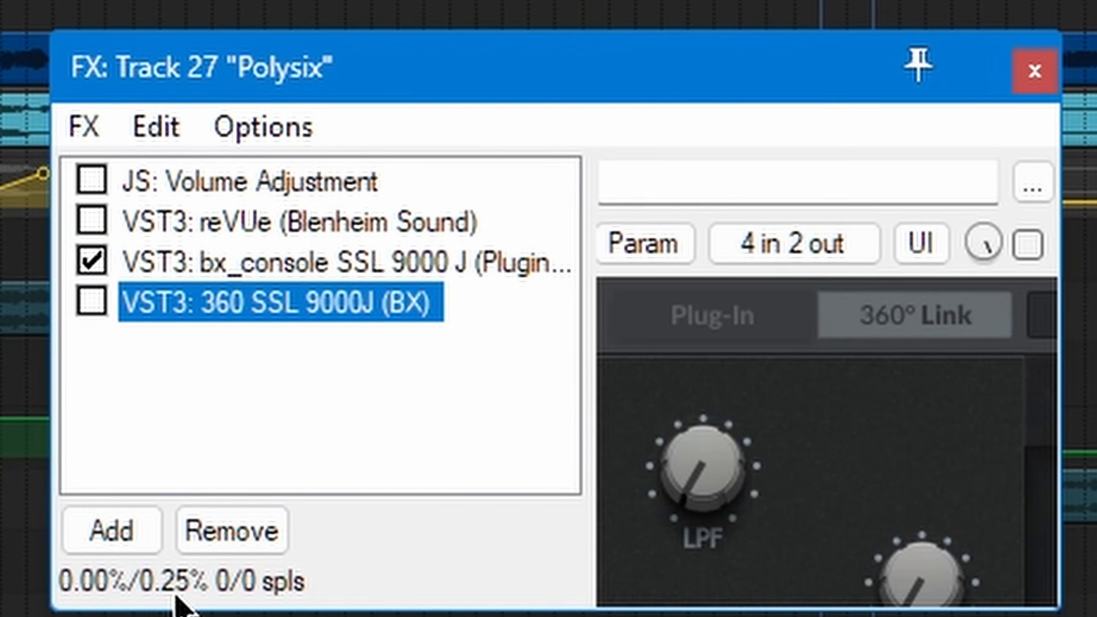
{"action": "left_click", "coordinate": [92, 261]}
{"action": "left_click", "coordinate": [99, 299]}
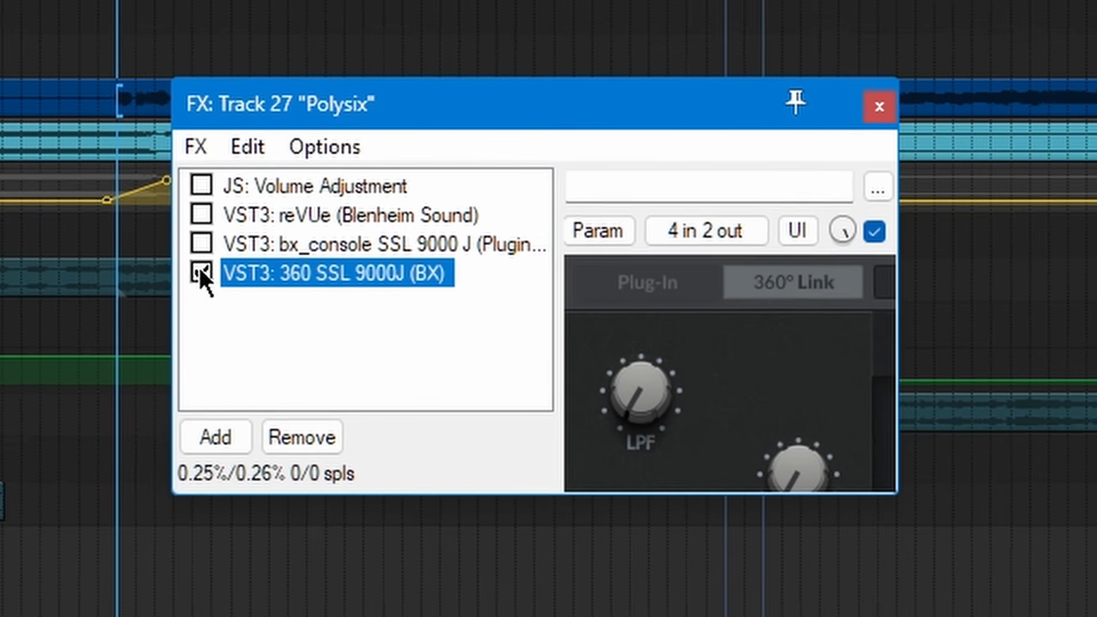
{"action": "left_click", "coordinate": [92, 302]}
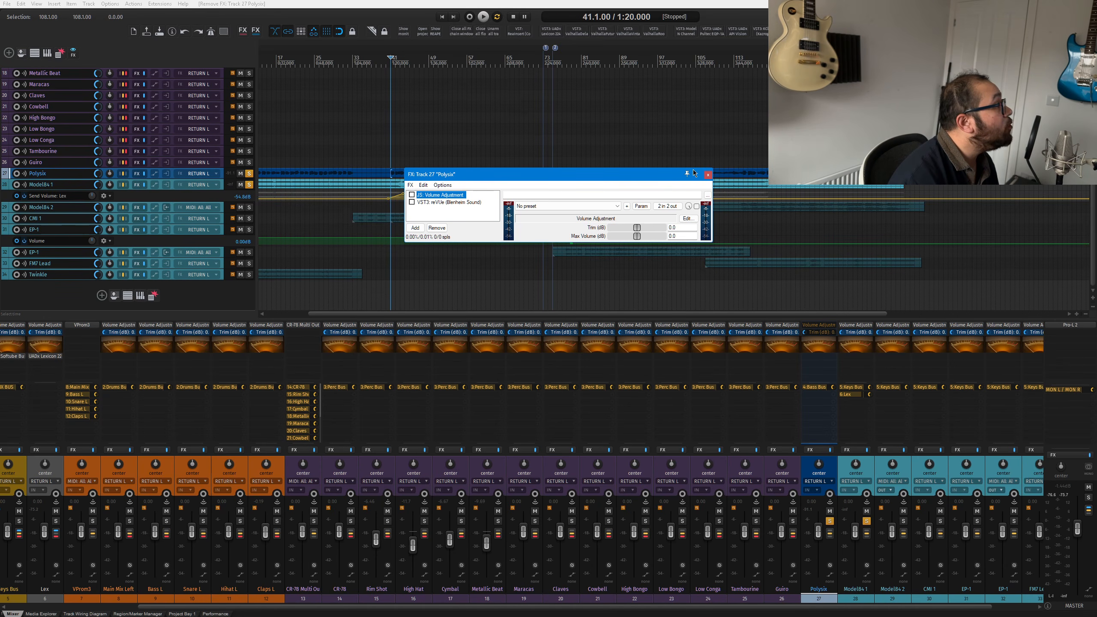
{"action": "left_click", "coordinate": [708, 174]}
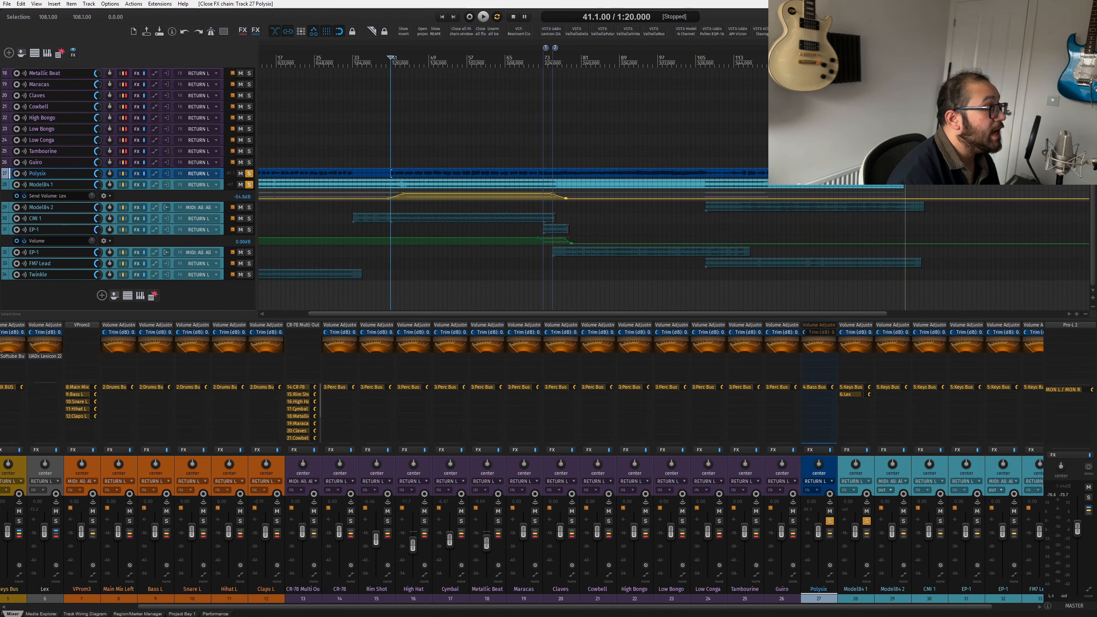
- Enlarge the Lex send volume envelope of the Model84 1 track and inspect the Lexicon 224 reverb it feeds
{"action": "left_click", "coordinate": [223, 187]}
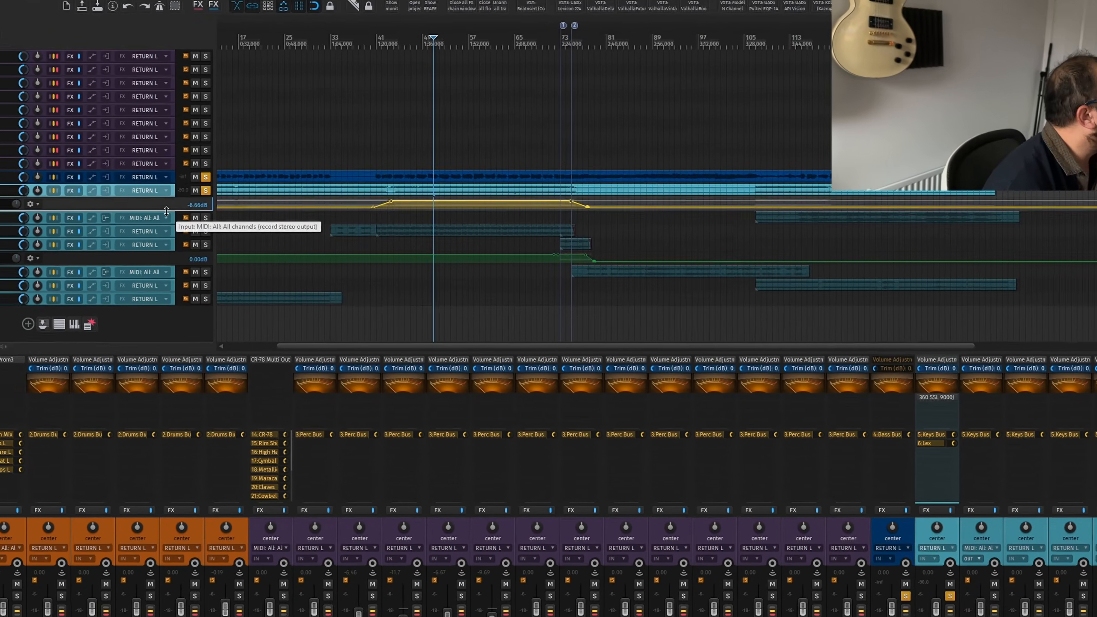
{"action": "left_click_drag", "start_coordinate": [218, 202], "coordinate": [218, 229]}
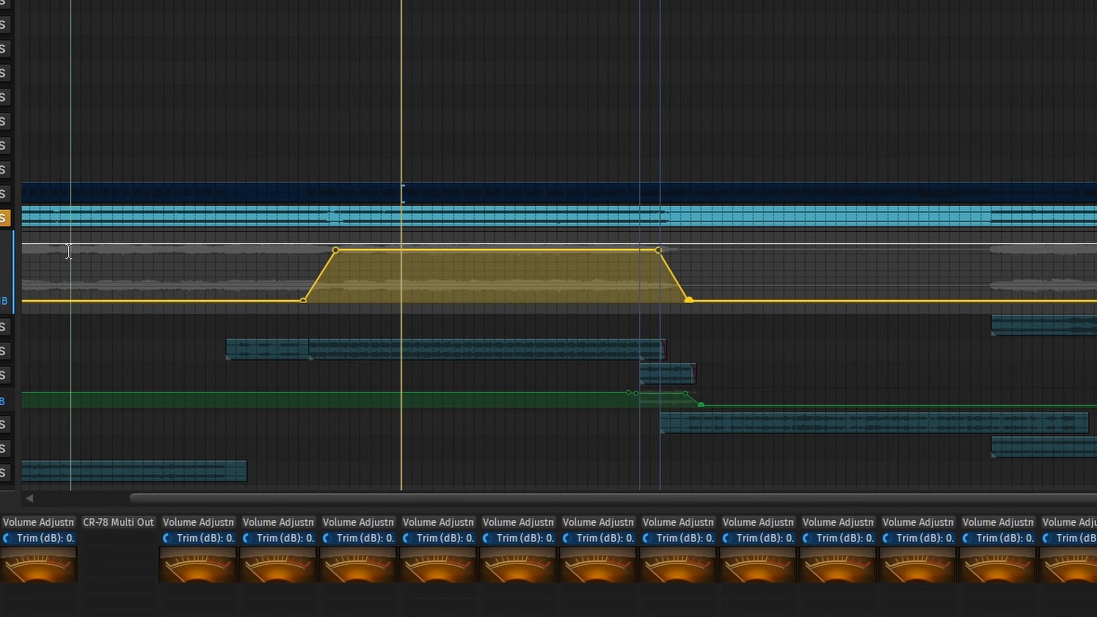
{"action": "left_click_drag", "start_coordinate": [281, 269], "coordinate": [351, 530]}
{"action": "left_click_drag", "start_coordinate": [288, 199], "coordinate": [338, 415]}
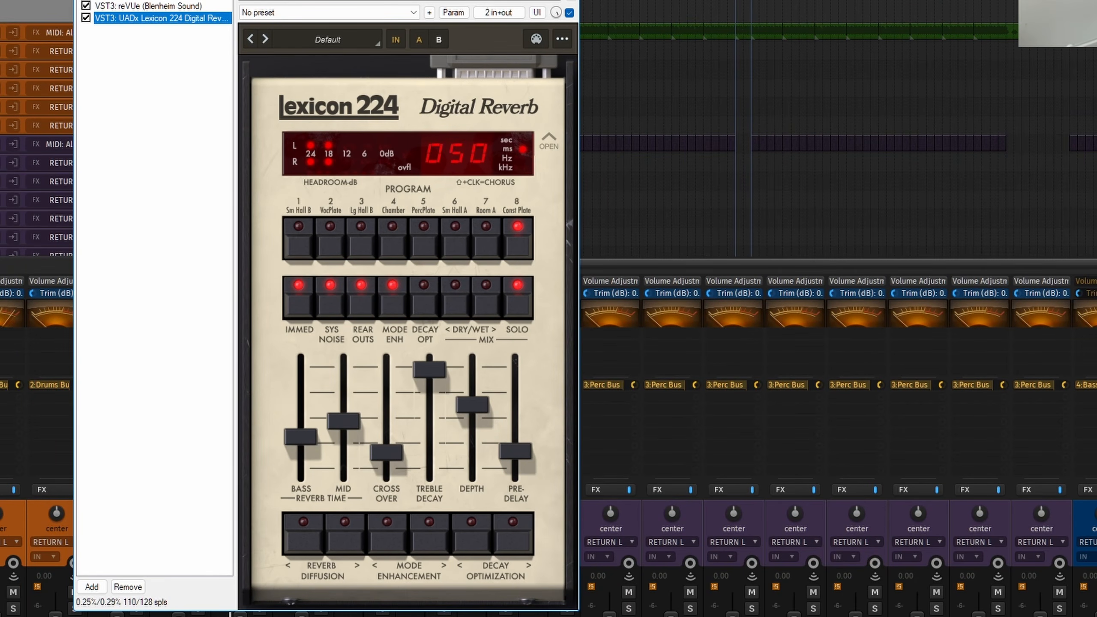
{"action": "key", "text": "Escape"}
{"action": "left_click_drag", "start_coordinate": [586, 169], "coordinate": [561, 27]}
{"action": "left_click_drag", "start_coordinate": [589, 248], "coordinate": [511, 23]}
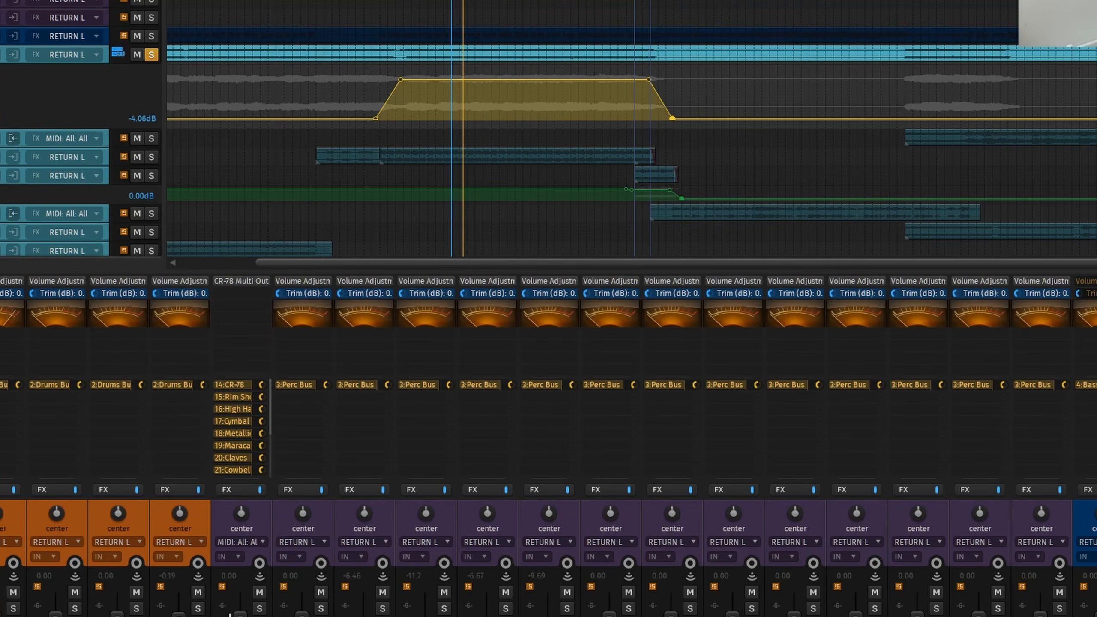
- Raise the plateau of Model84 1's Lex send volume envelope to about -2.26 dB
{"action": "left_click", "coordinate": [524, 79]}
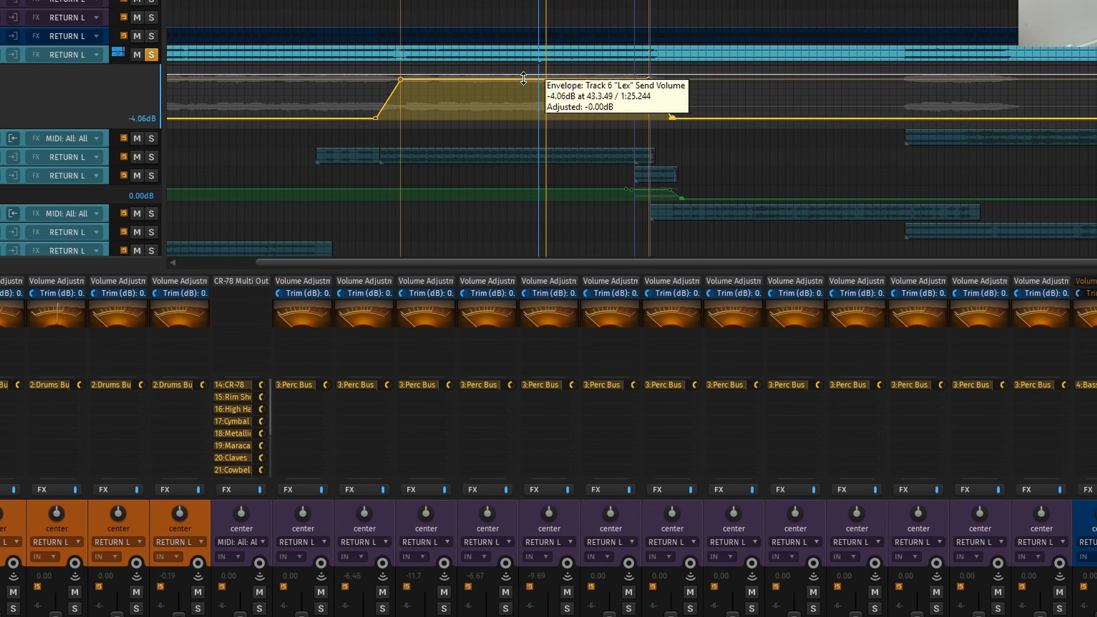
{"action": "left_click_drag", "start_coordinate": [523, 78], "coordinate": [524, 76]}
{"action": "left_click", "coordinate": [104, 53]}
{"action": "key", "text": "space"}
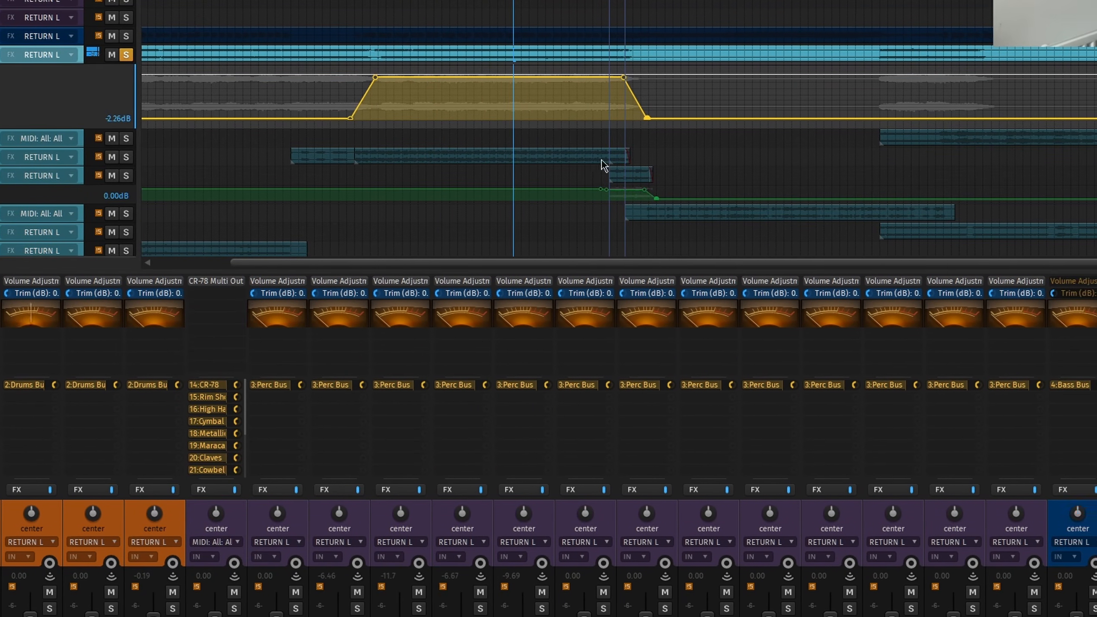
- Bring the SSL 360° mixer into view and lower send 2 on the Model84 1 strip
{"action": "left_click_drag", "start_coordinate": [1093, 2], "coordinate": [916, 2]}
{"action": "mouse_move", "coordinate": [712, 226]}
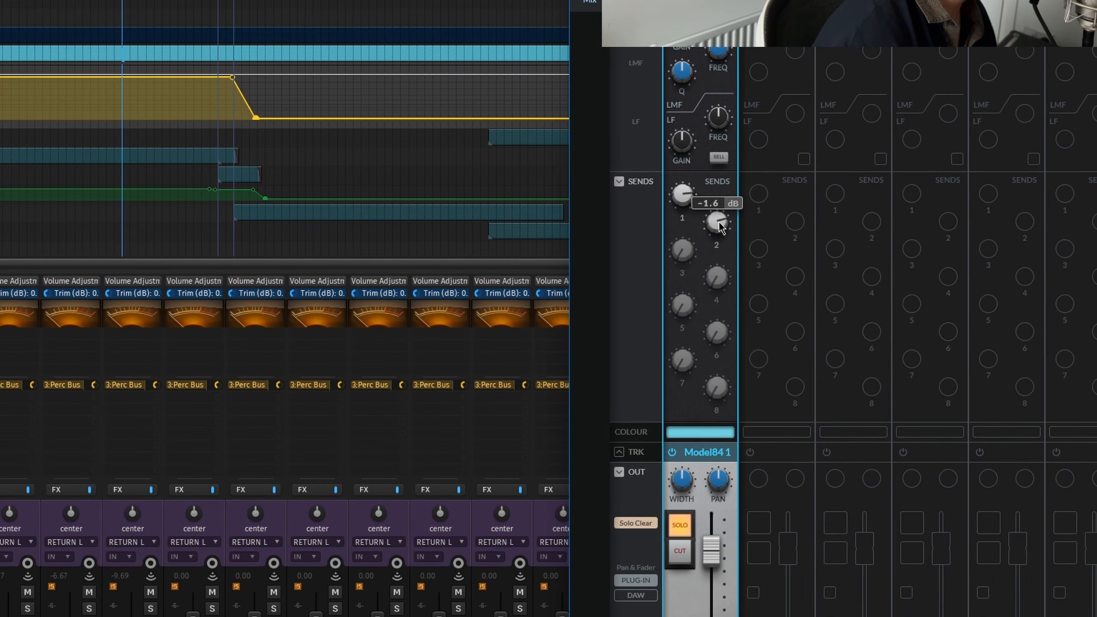
{"action": "key", "text": "space"}
{"action": "left_click_drag", "start_coordinate": [720, 227], "coordinate": [720, 264]}
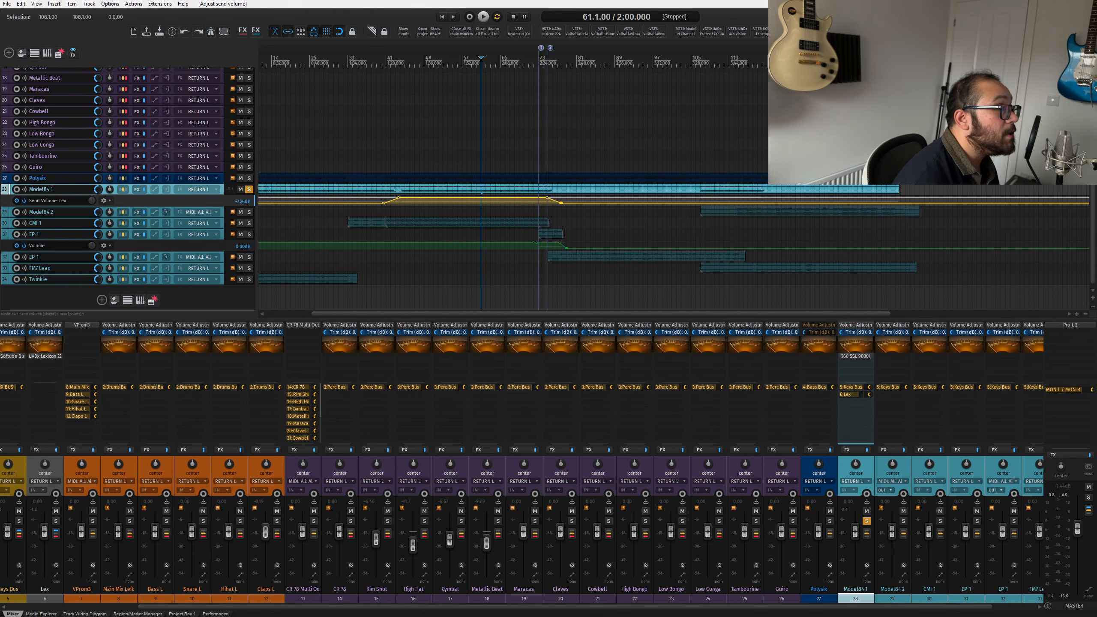
- Solo only the Polysix track and add 360 VoosteQ N to its effects chain
{"action": "left_click", "coordinate": [830, 521]}
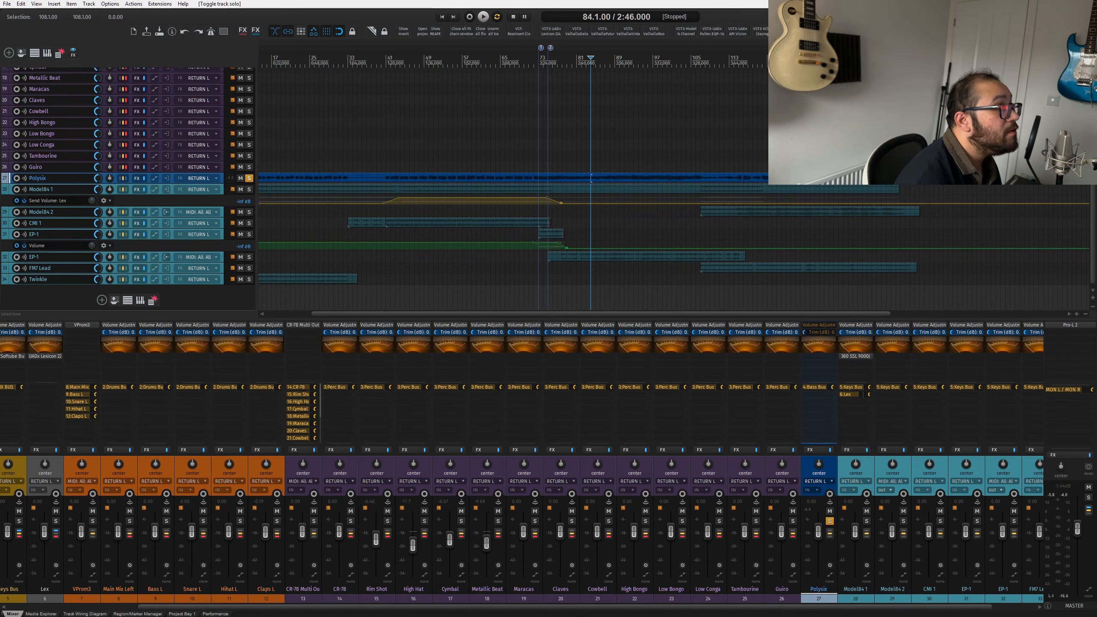
{"action": "left_click", "coordinate": [461, 216]}
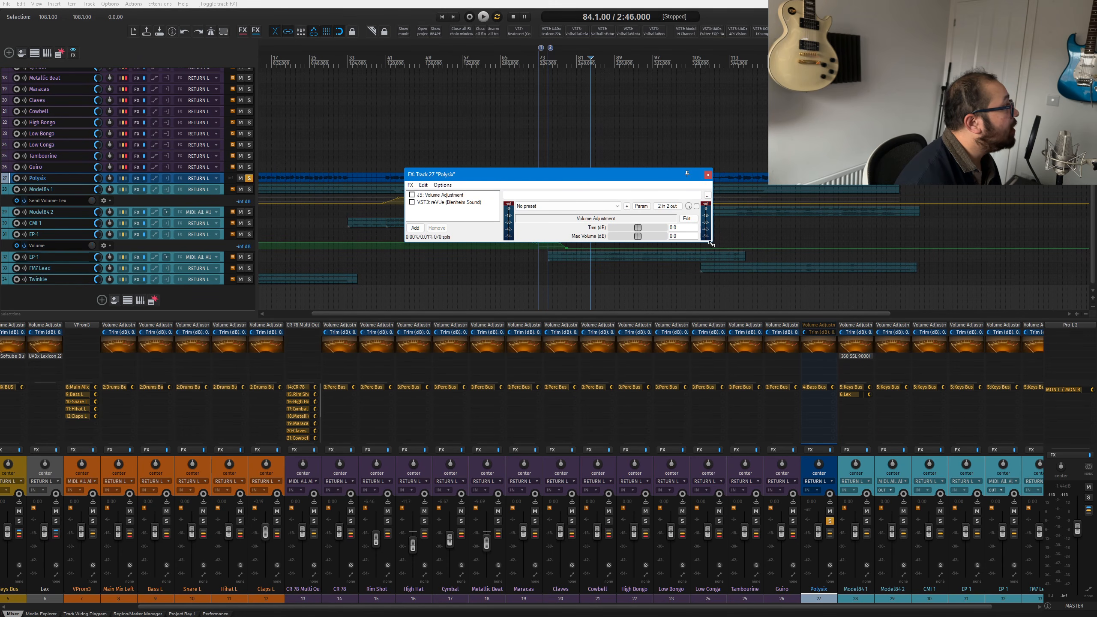
{"action": "left_click_drag", "start_coordinate": [712, 245], "coordinate": [755, 318]}
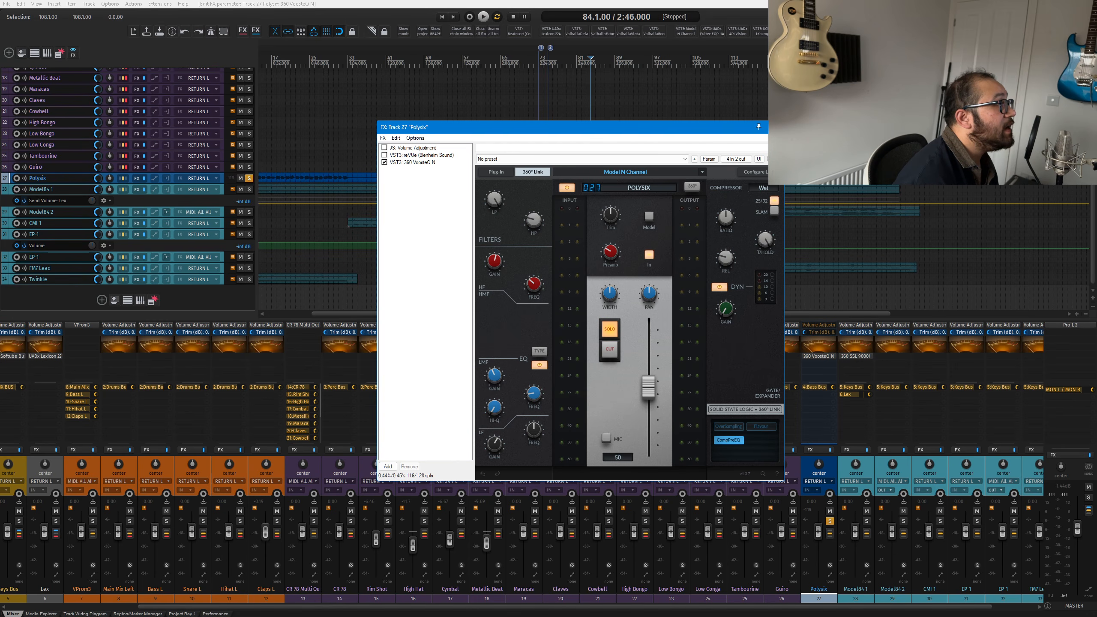
- Add 360 SSL 9000J (BX) after 360 VoosteQ N in Polysix's effects chain and view both plug-ins
{"action": "left_click", "coordinate": [410, 162]}
{"action": "left_click", "coordinate": [410, 169]}
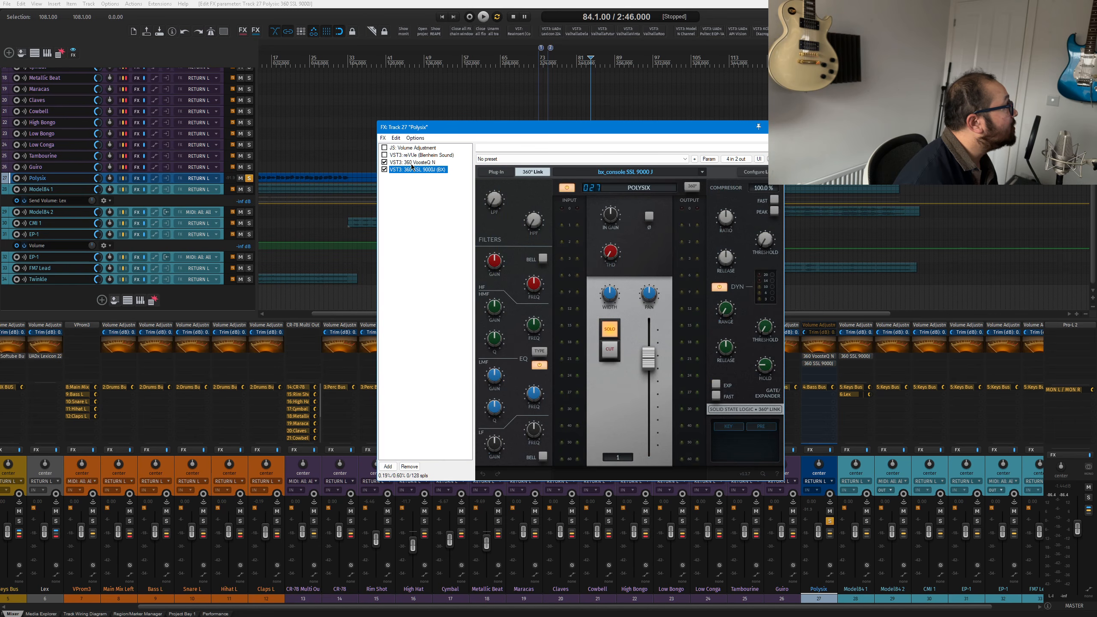
{"action": "left_click", "coordinate": [411, 164]}
{"action": "left_click", "coordinate": [411, 169]}
{"action": "left_click", "coordinate": [425, 190]}
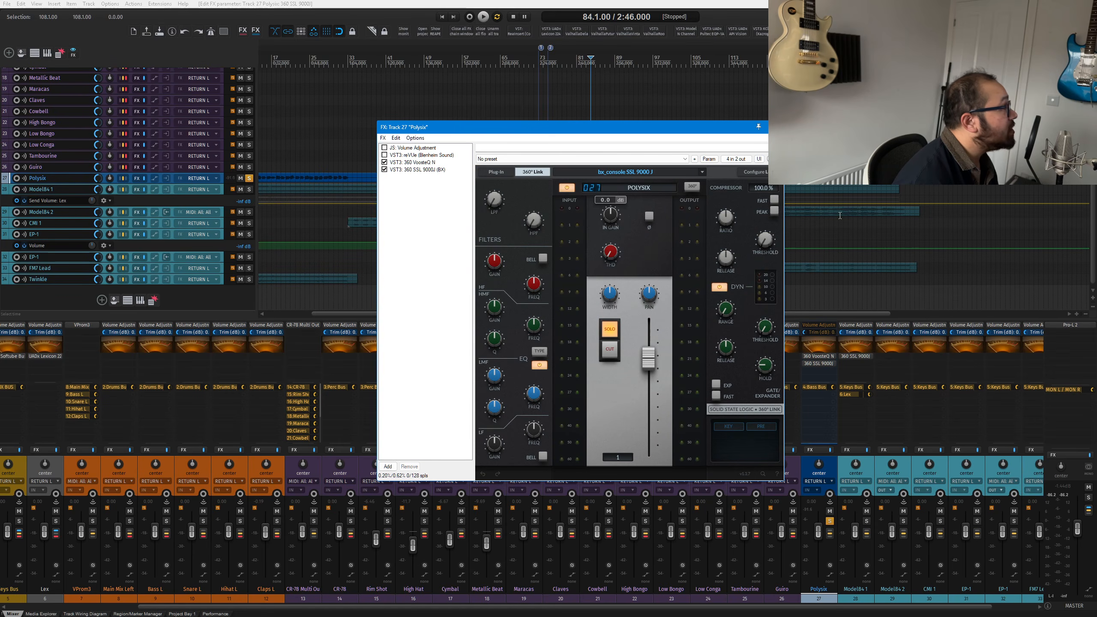
- Bring up SSL 360° and switch the Polysix strip back and forth between its two SSL Link instances
{"action": "left_click_drag", "start_coordinate": [1096, 108], "coordinate": [468, 71]}
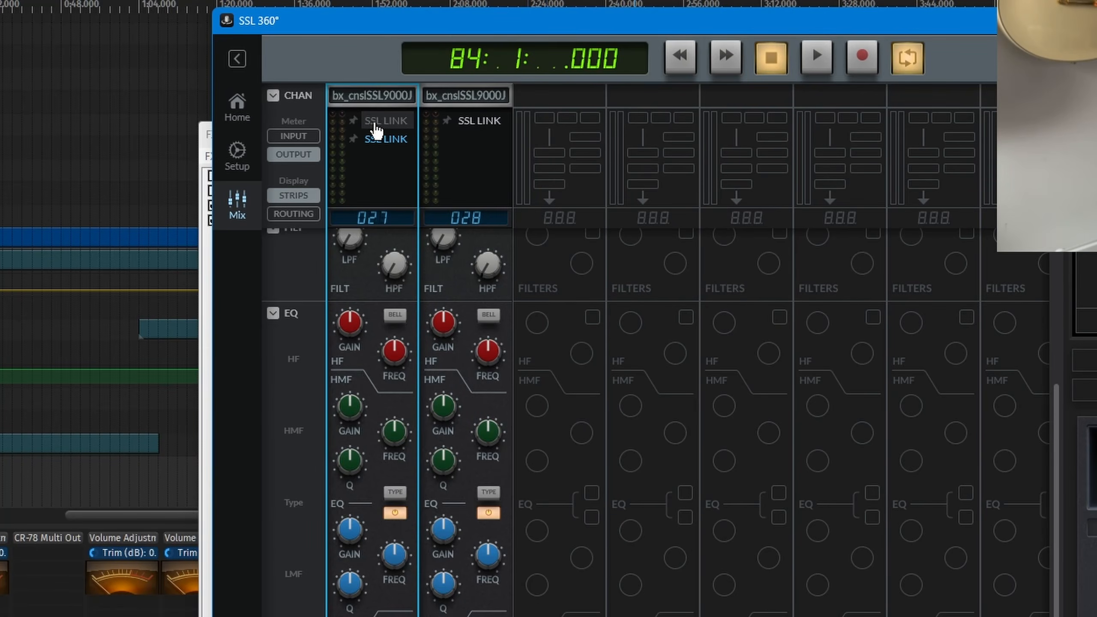
{"action": "left_click", "coordinate": [374, 123]}
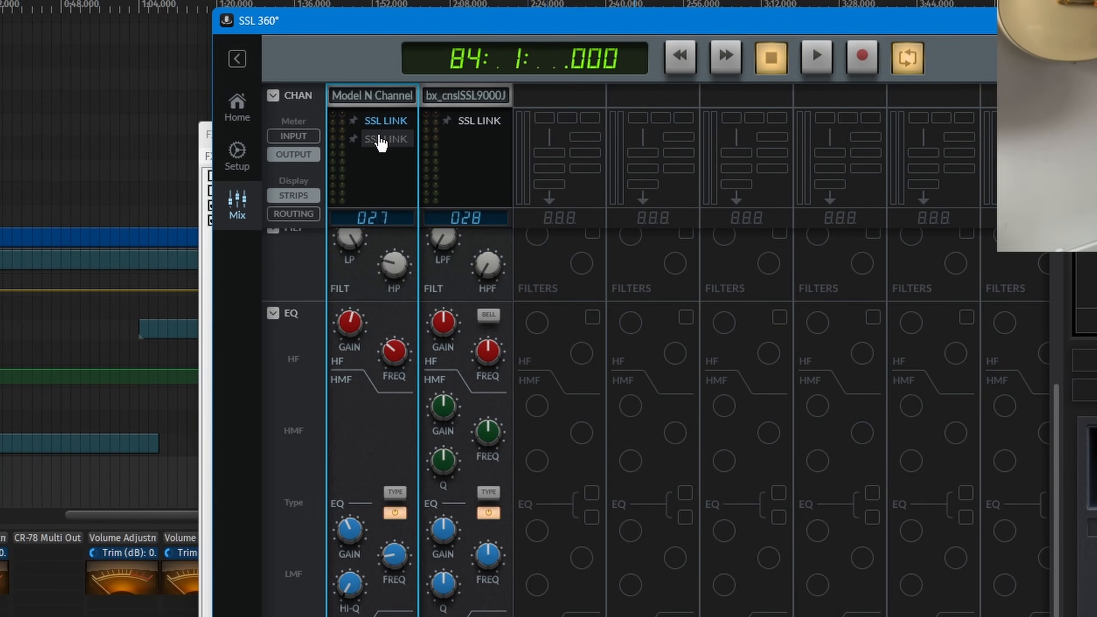
{"action": "left_click", "coordinate": [380, 140]}
{"action": "left_click", "coordinate": [384, 122]}
{"action": "left_click", "coordinate": [388, 139]}
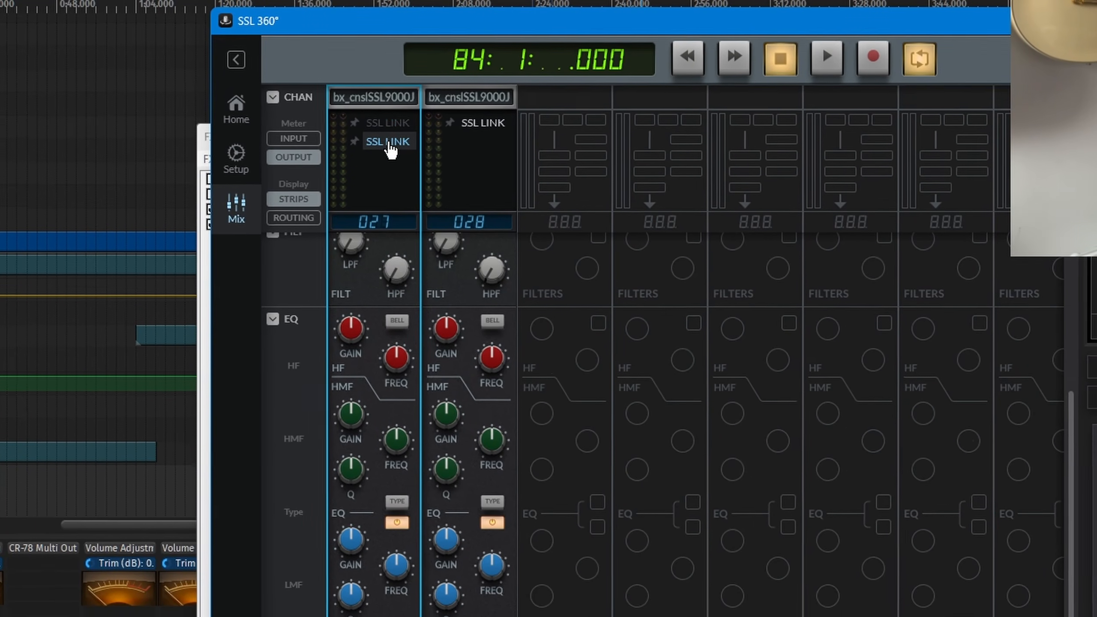
- Alternate strip 027 between its bx_console SSL 9000J and Model N Channel Link instances, finishing on Model N Channel
{"action": "left_click", "coordinate": [386, 122]}
{"action": "left_click", "coordinate": [389, 138]}
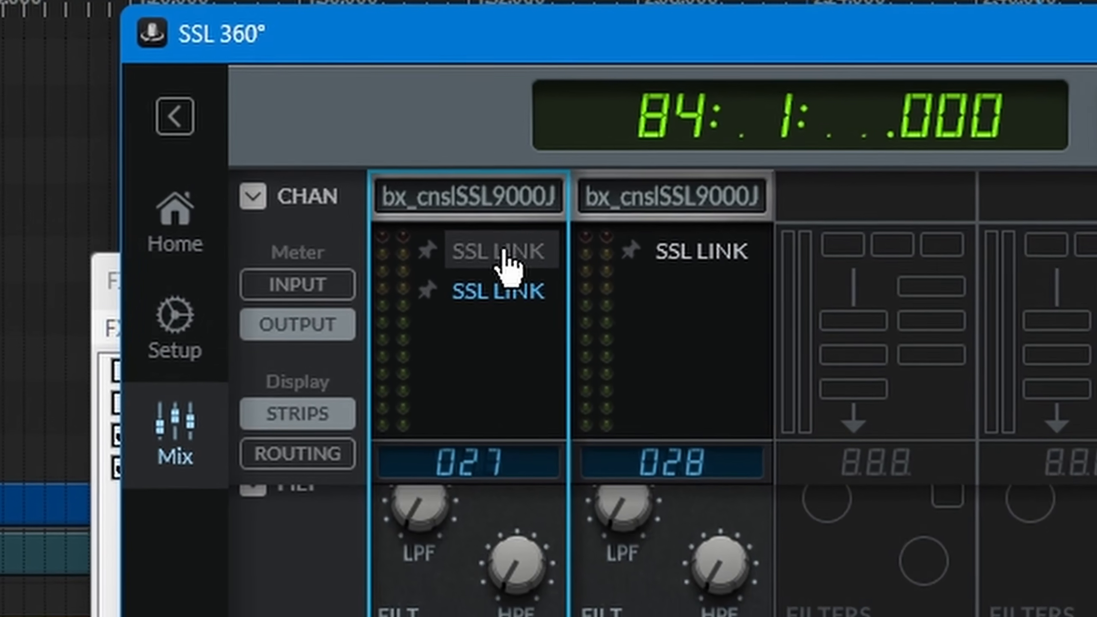
{"action": "left_click", "coordinate": [475, 220]}
{"action": "left_click", "coordinate": [475, 254]}
{"action": "left_click", "coordinate": [475, 219]}
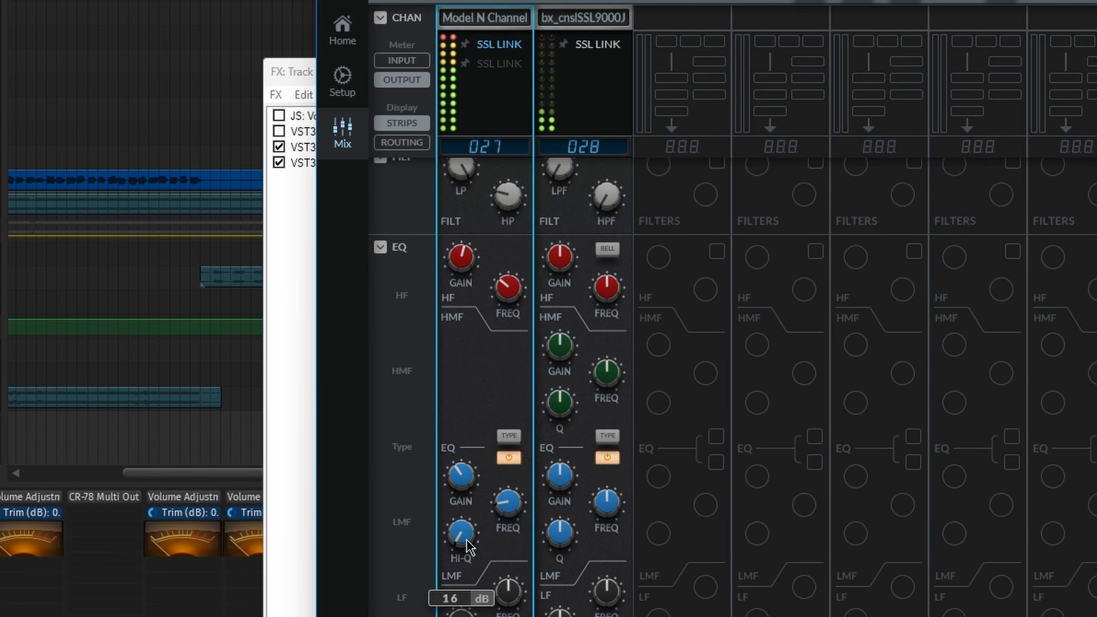
- Adjust the LMF and LF bands and raise the HF gain on the Polysix strip's Model N Channel instance
{"action": "left_click_drag", "start_coordinate": [457, 469], "coordinate": [458, 467]}
{"action": "left_click_drag", "start_coordinate": [462, 616], "coordinate": [499, 609]}
{"action": "left_click_drag", "start_coordinate": [456, 486], "coordinate": [461, 517]}
{"action": "left_click_drag", "start_coordinate": [461, 260], "coordinate": [469, 213]}
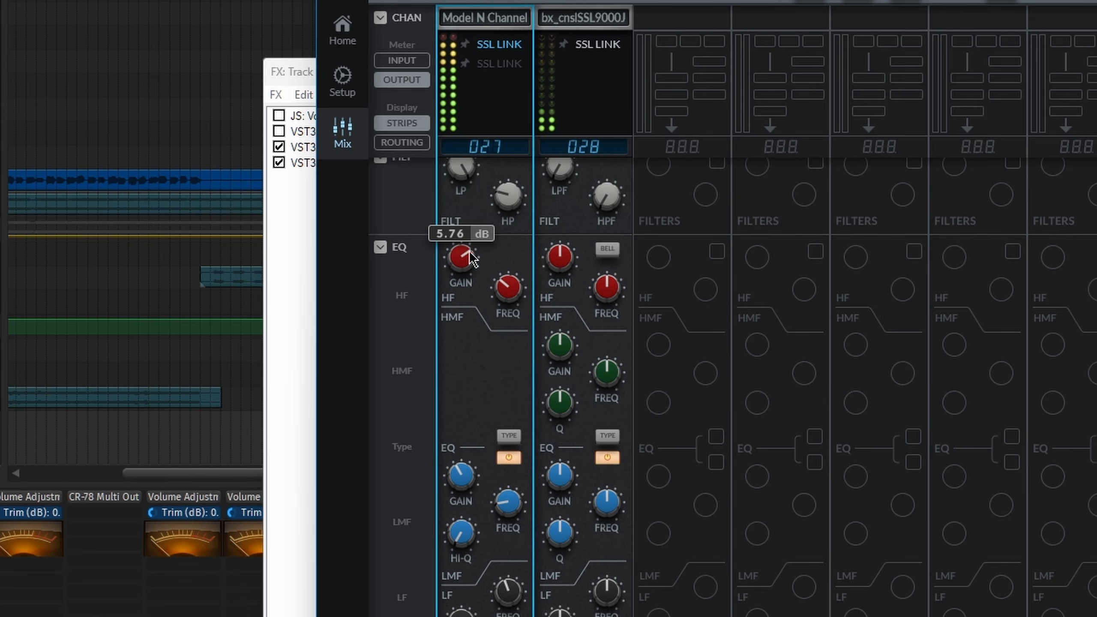
{"action": "left_click_drag", "start_coordinate": [472, 259], "coordinate": [469, 258]}
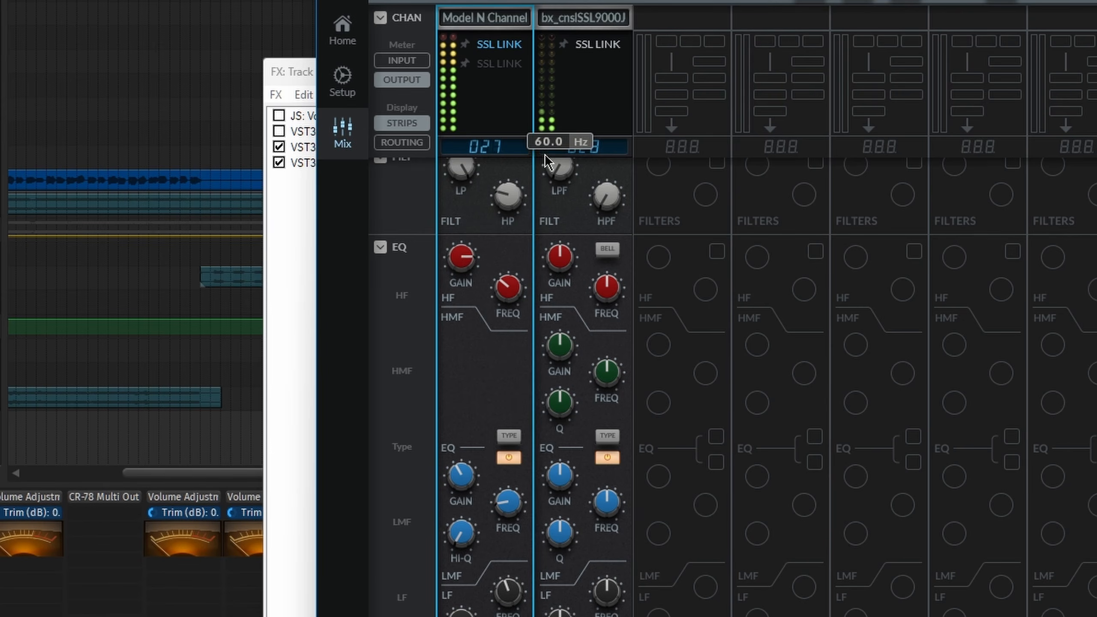
- On Polysix's SSL 9000J instance, adjust compressor ratio and threshold and boost the HF, HMF and LMF gains, with HMF at about +7.2 dB
{"action": "left_click", "coordinate": [510, 65]}
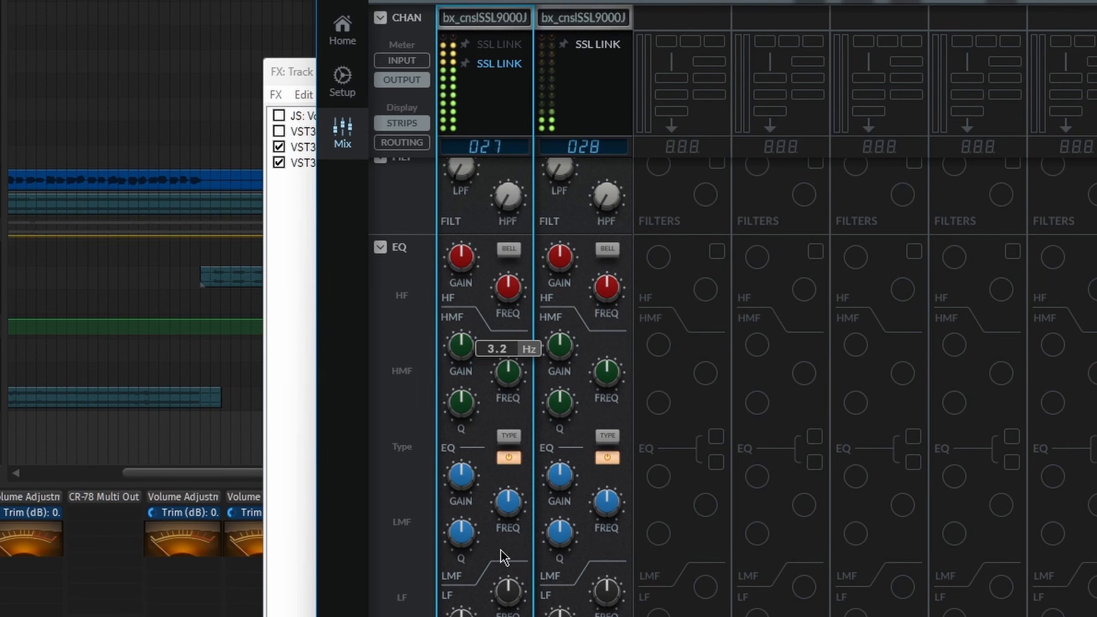
{"action": "left_click_drag", "start_coordinate": [470, 206], "coordinate": [471, 562]}
{"action": "mouse_move", "coordinate": [468, 252]}
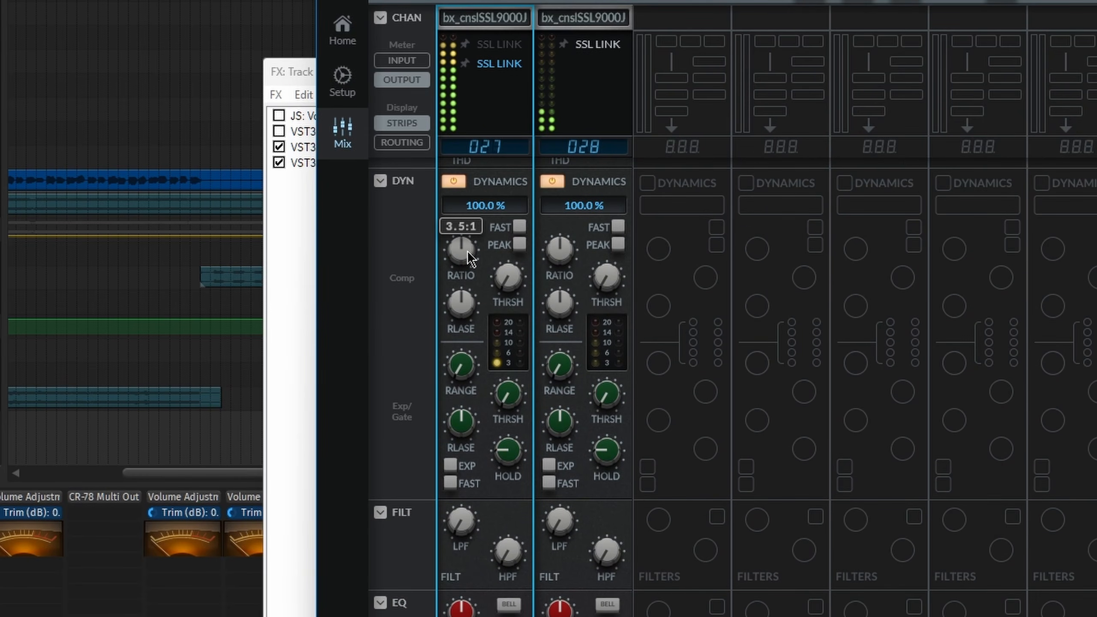
{"action": "left_click_drag", "start_coordinate": [496, 272], "coordinate": [499, 220]}
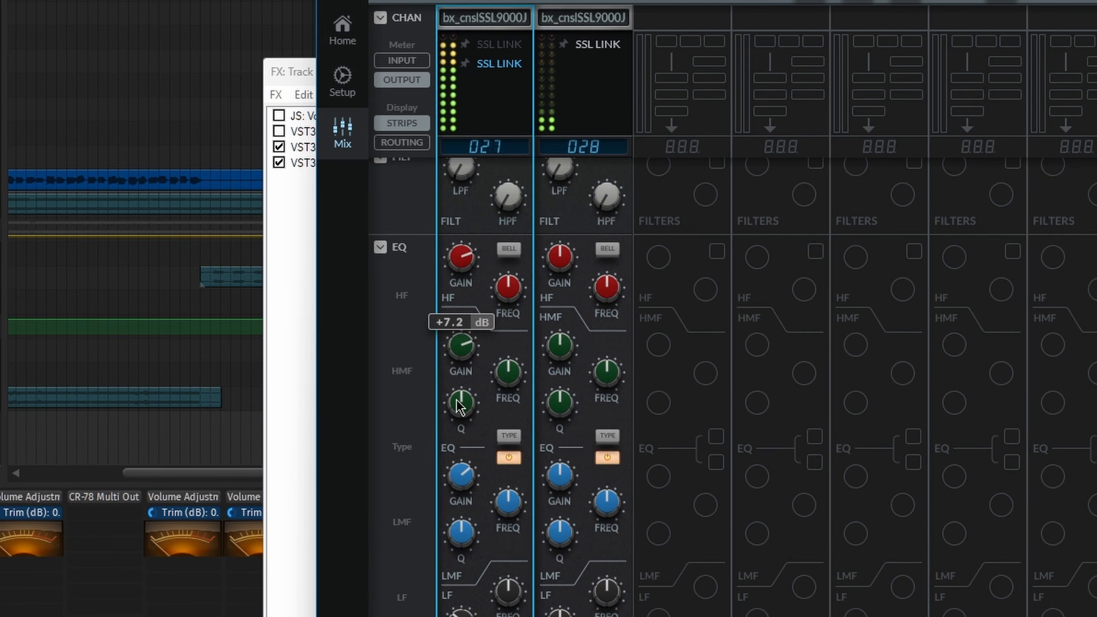
{"action": "mouse_move", "coordinate": [459, 407]}
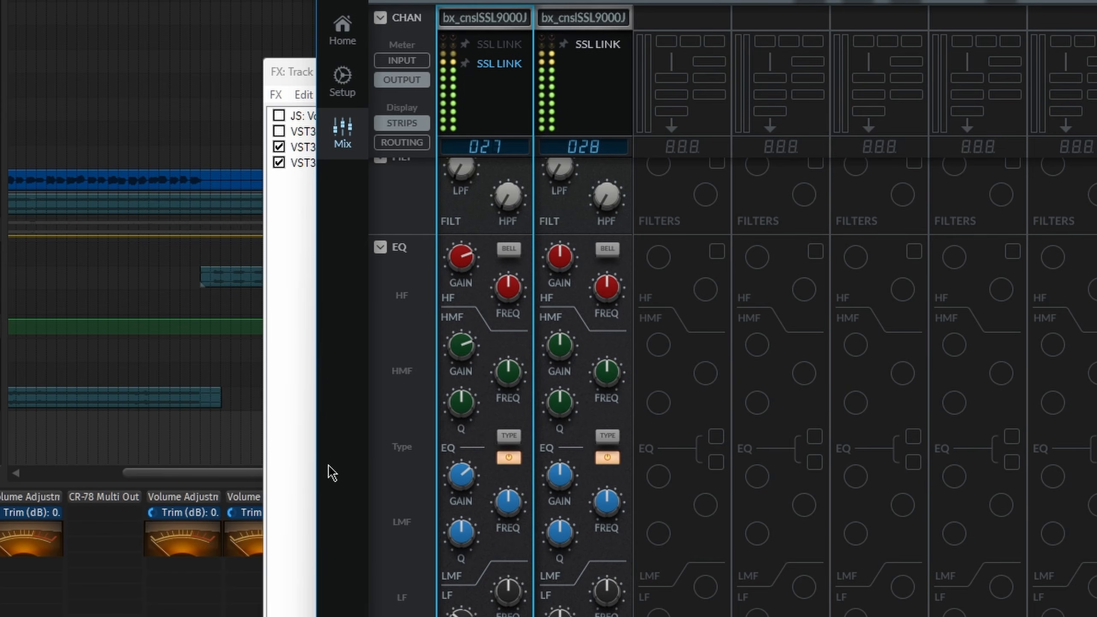
- Return the Polysix strip to its Model N Channel instance and add SSL 4K E (SSL) at the end of the track's effects chain
{"action": "left_click", "coordinate": [508, 45]}
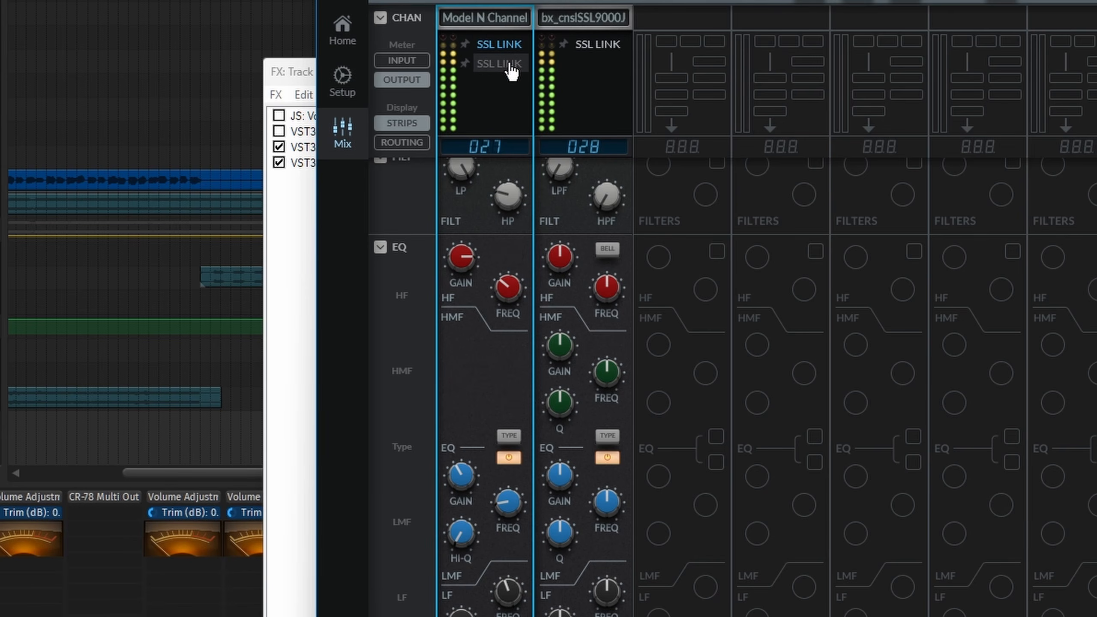
{"action": "left_click", "coordinate": [516, 44]}
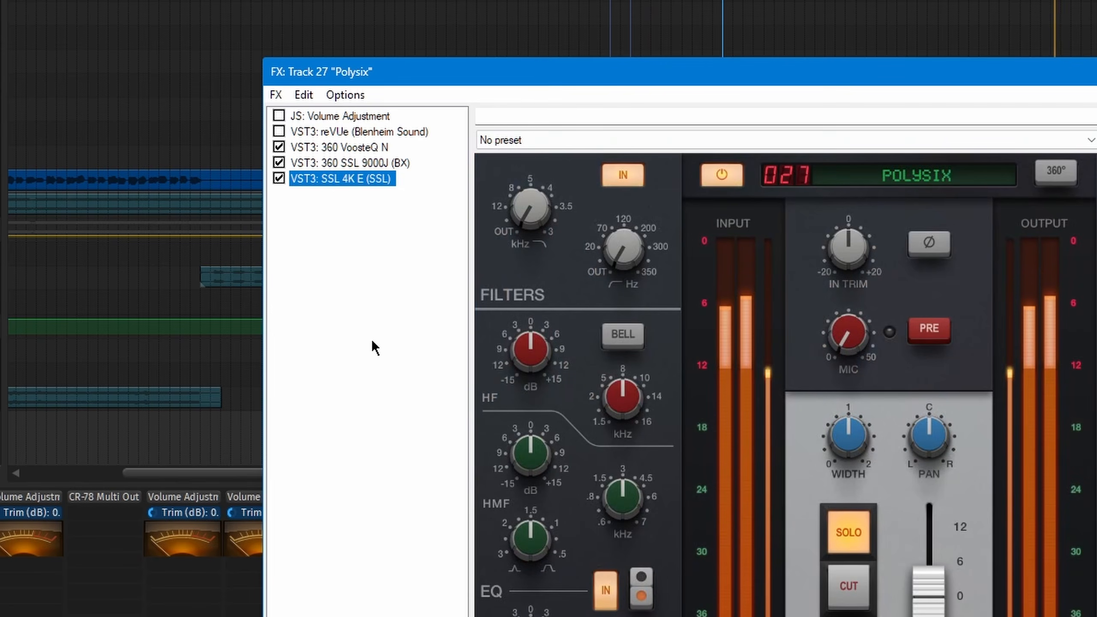
{"action": "left_click", "coordinate": [371, 339]}
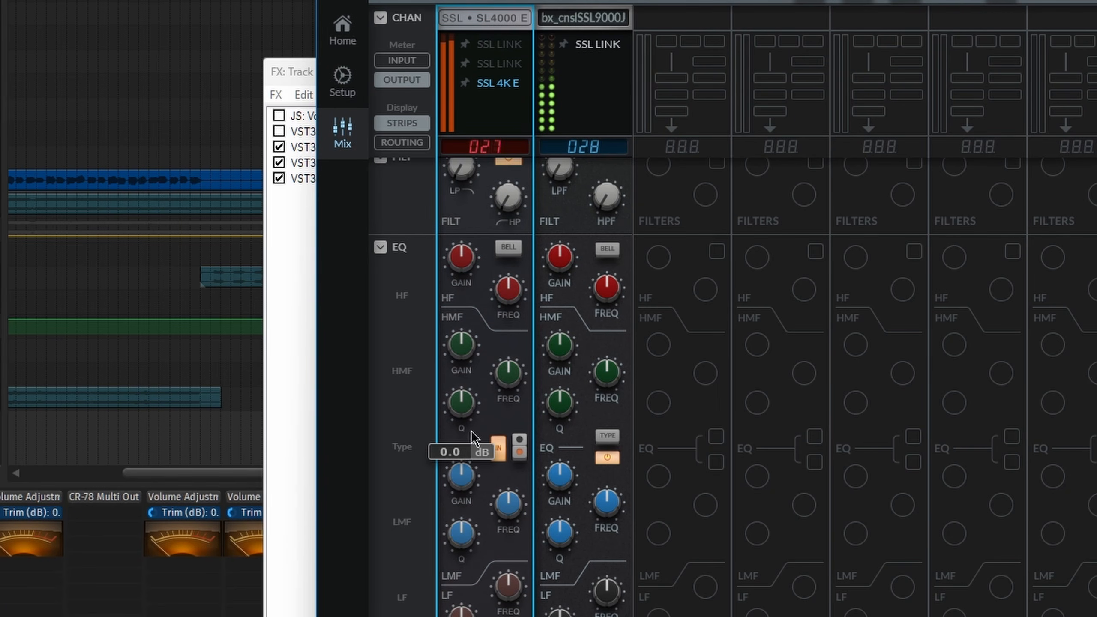
- Raise the compressor ratio and set its threshold to about -8.6 dB on the Polysix strip's SSL 4K E
{"action": "scroll", "coordinate": [491, 498], "scroll_direction": "up", "scroll_amount": 5}
{"action": "left_click_drag", "start_coordinate": [510, 310], "coordinate": [497, 126]}
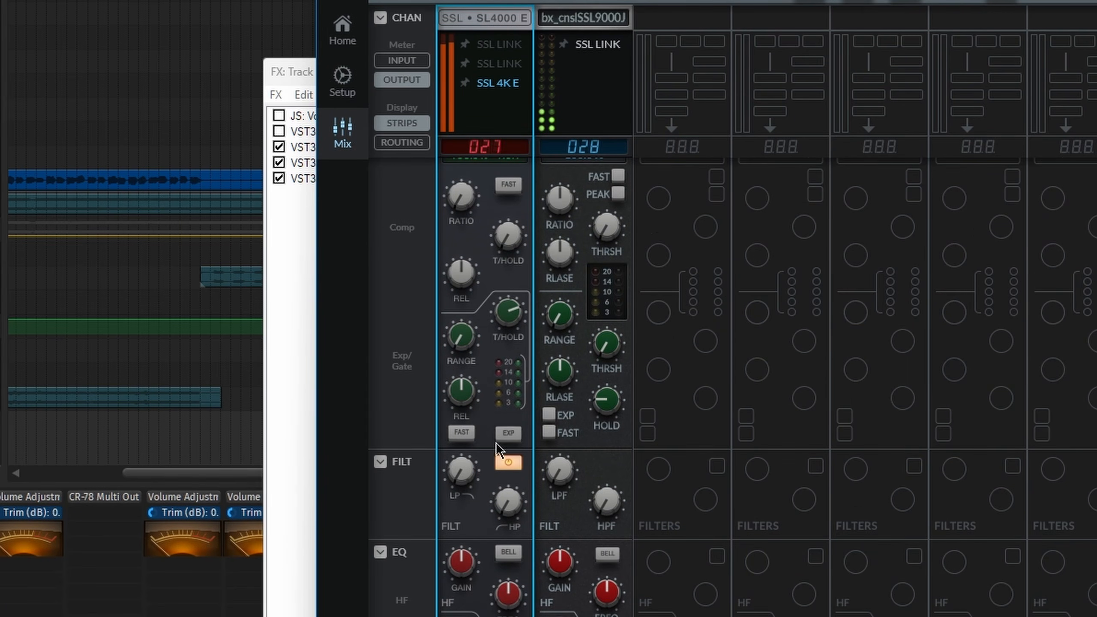
{"action": "scroll", "coordinate": [490, 448], "scroll_direction": "down", "scroll_amount": 4}
{"action": "scroll", "coordinate": [491, 448], "scroll_direction": "up", "scroll_amount": 5}
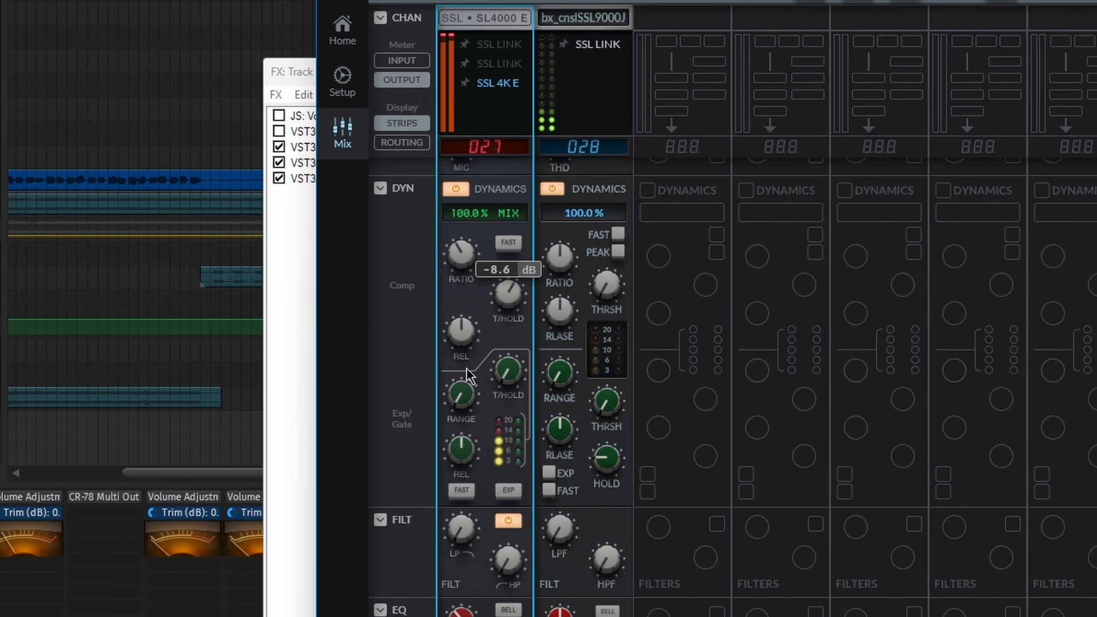
- Cycle the Polysix strip through its two SSL Link instances and back to SSL 4K E
{"action": "left_click", "coordinate": [498, 46]}
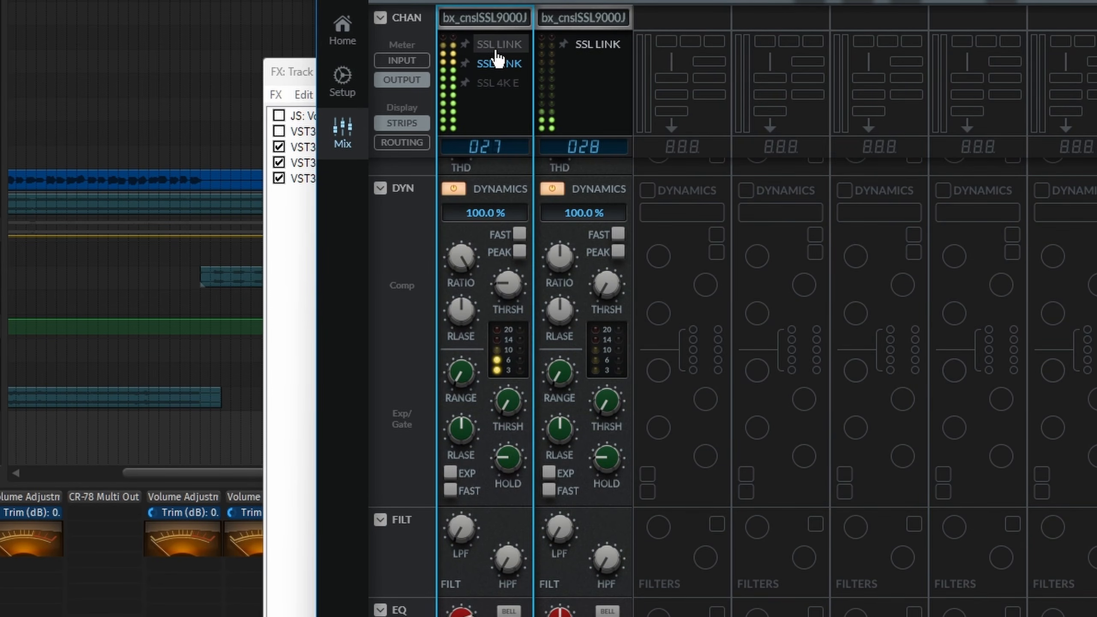
{"action": "left_click", "coordinate": [499, 63]}
{"action": "left_click", "coordinate": [498, 82]}
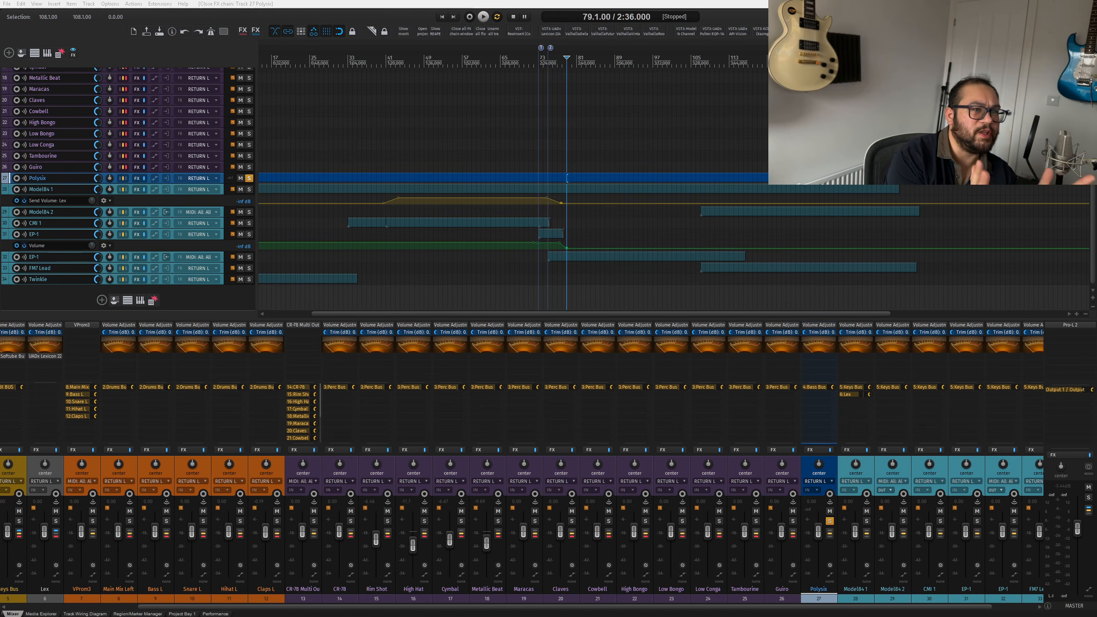
- Select the range of tracks from CR-78 through Model84 1, then select only Rim Shot
{"action": "left_click", "coordinate": [351, 469]}
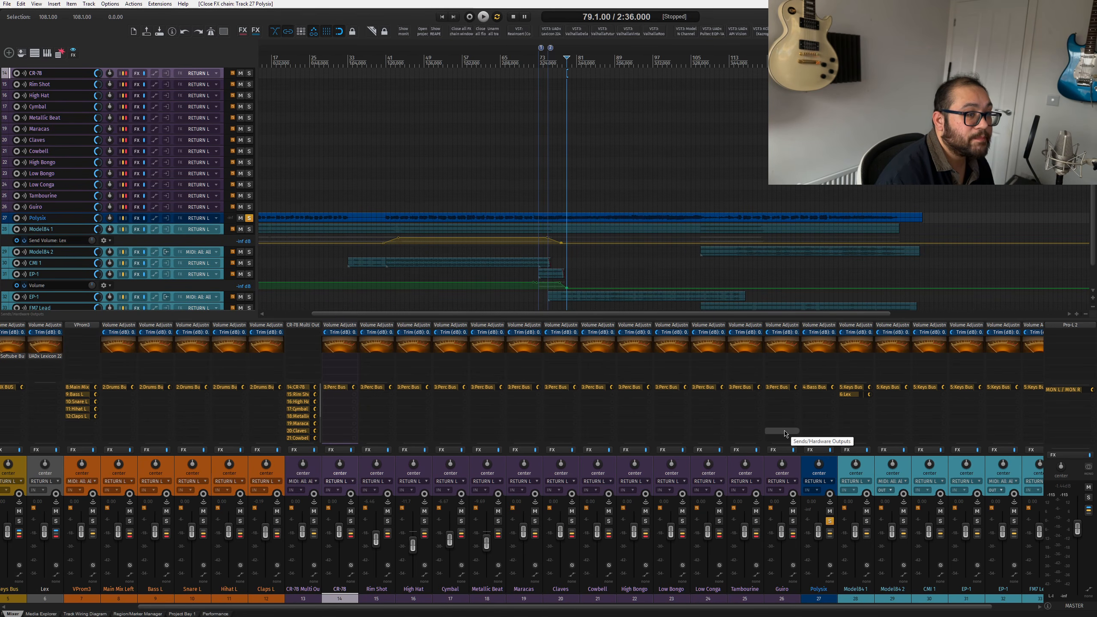
{"action": "double_click", "coordinate": [870, 472], "text": "shift"}
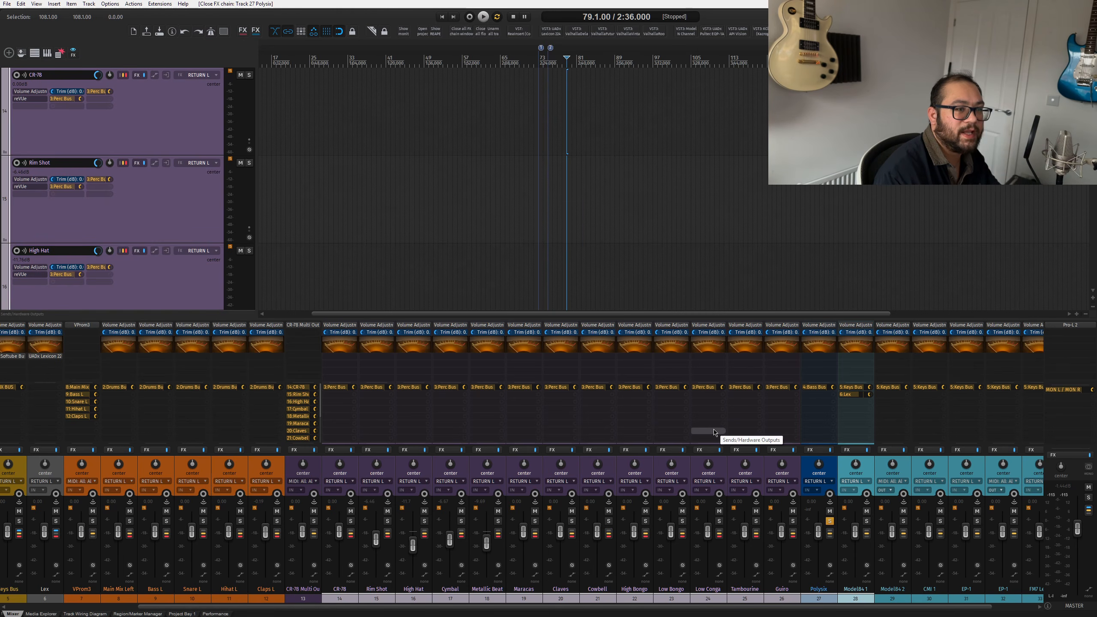
{"action": "left_click", "coordinate": [182, 214]}
{"action": "scroll", "coordinate": [182, 214], "scroll_direction": "down", "scroll_amount": 5}
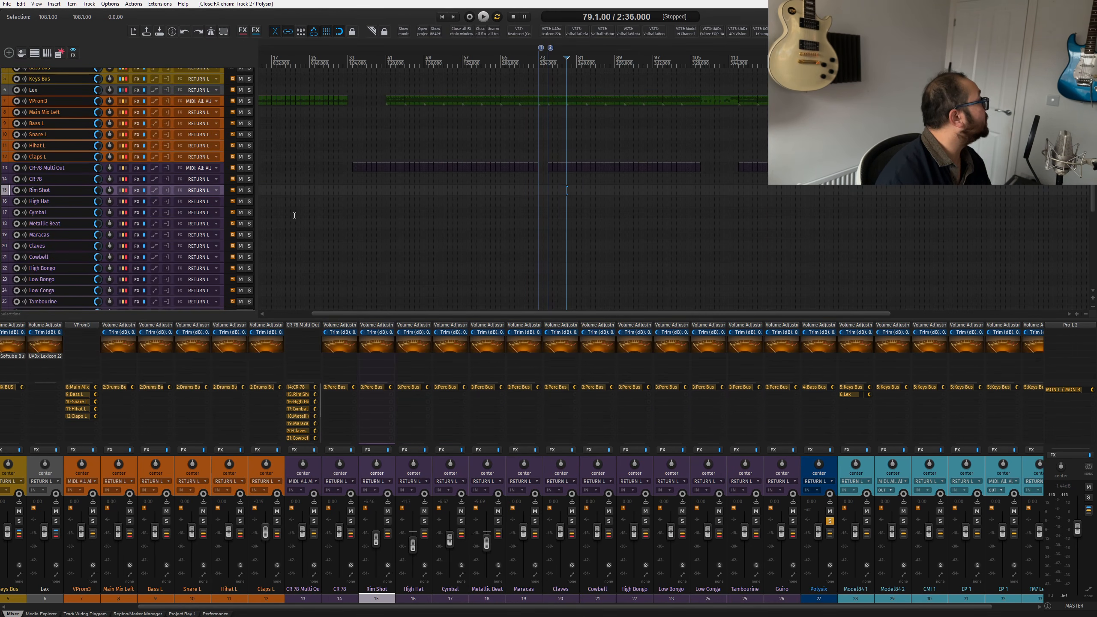
- Open the CR-78 track's effects chain and list the saved FX Chains in the Add FX browser
{"action": "left_click", "coordinate": [332, 449]}
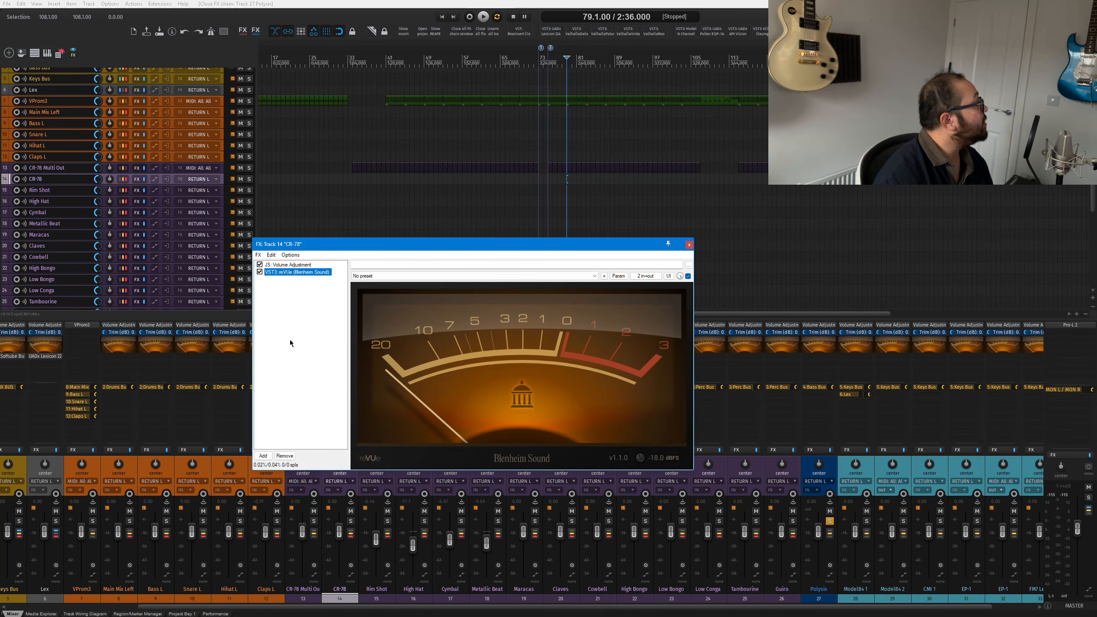
{"action": "left_click", "coordinate": [289, 340]}
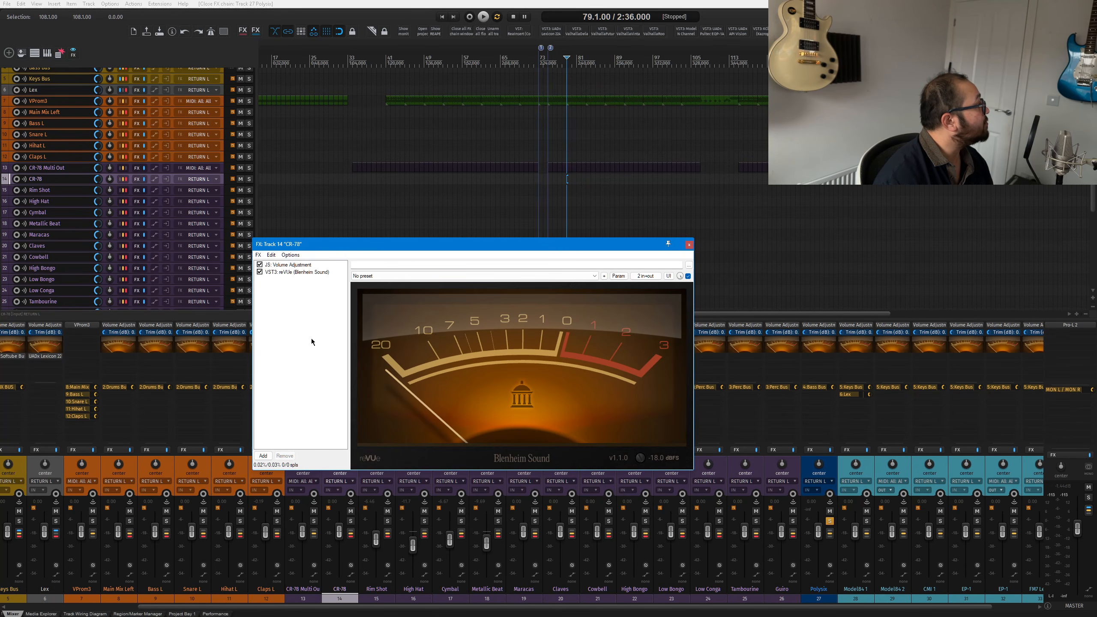
{"action": "left_click", "coordinate": [263, 456]}
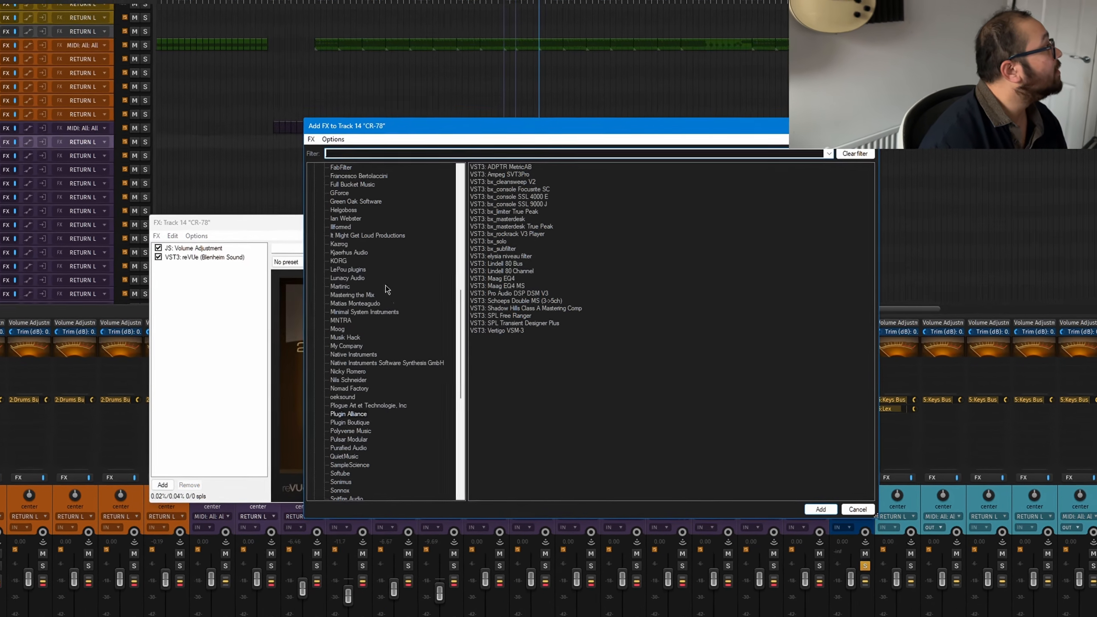
{"action": "scroll", "coordinate": [388, 290], "scroll_direction": "up", "scroll_amount": 15}
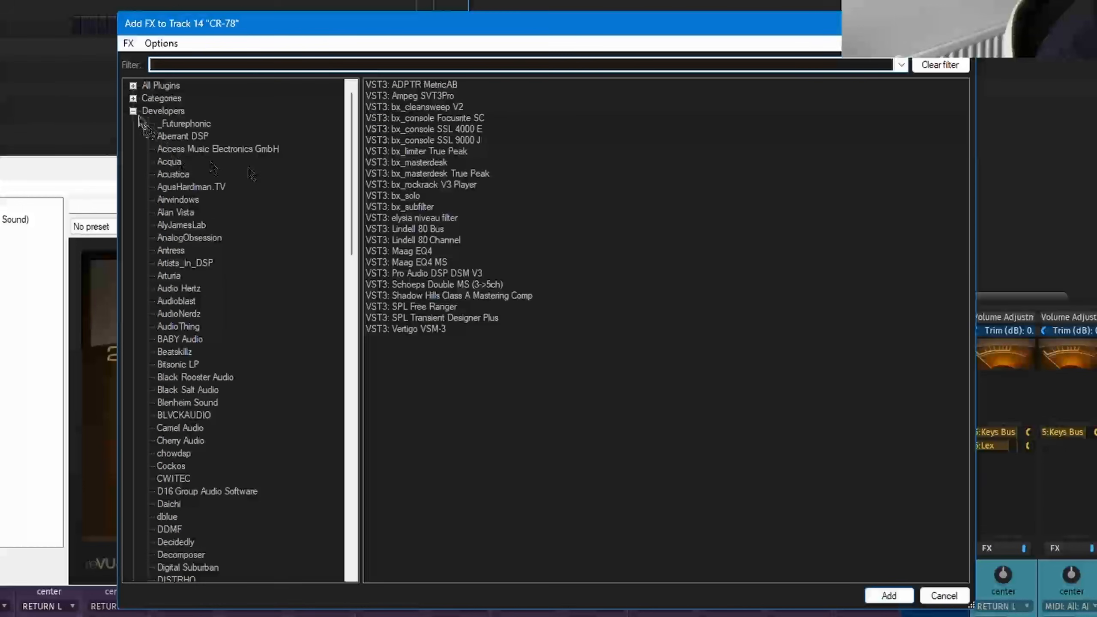
{"action": "left_click", "coordinate": [315, 184]}
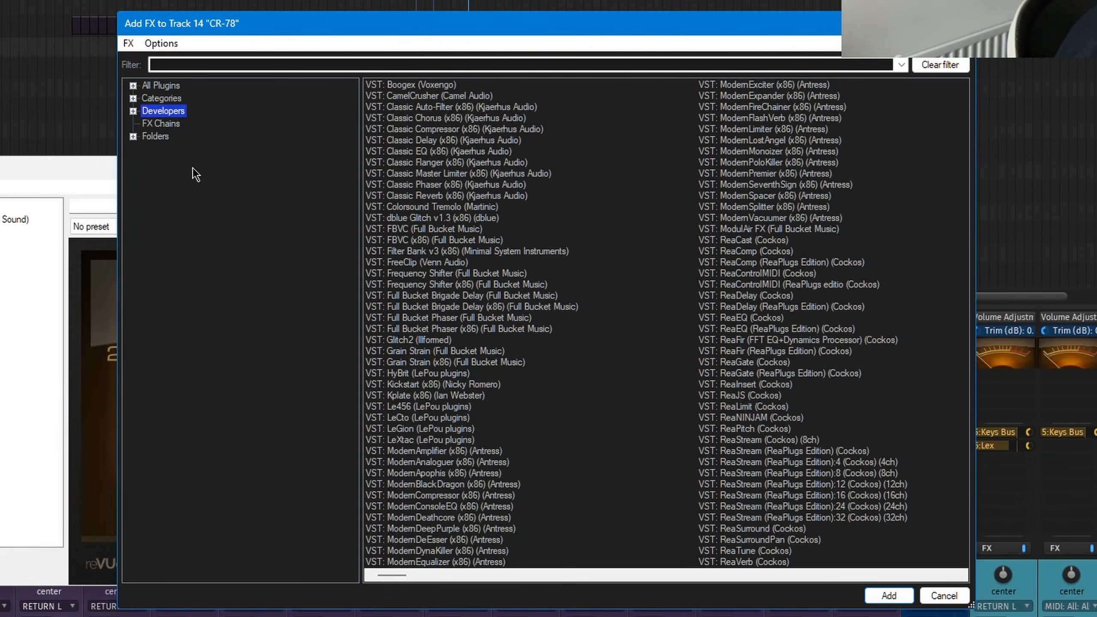
{"action": "left_click", "coordinate": [157, 126]}
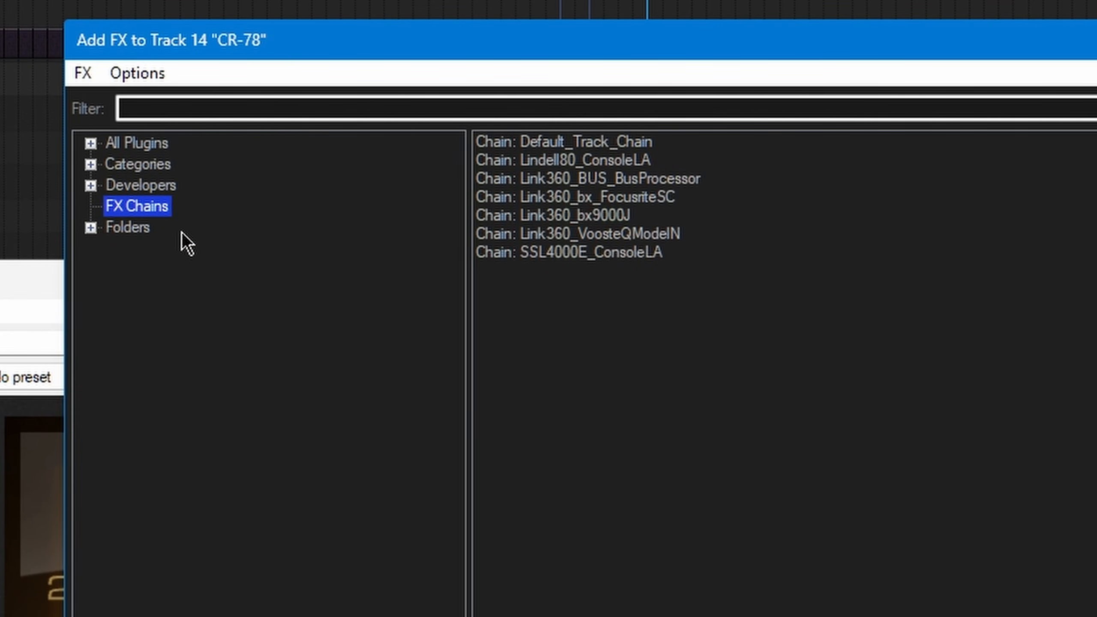
- Check the Add FX browser's option for showing FX chains in the folder list and review the saved chains
{"action": "left_click", "coordinate": [138, 71]}
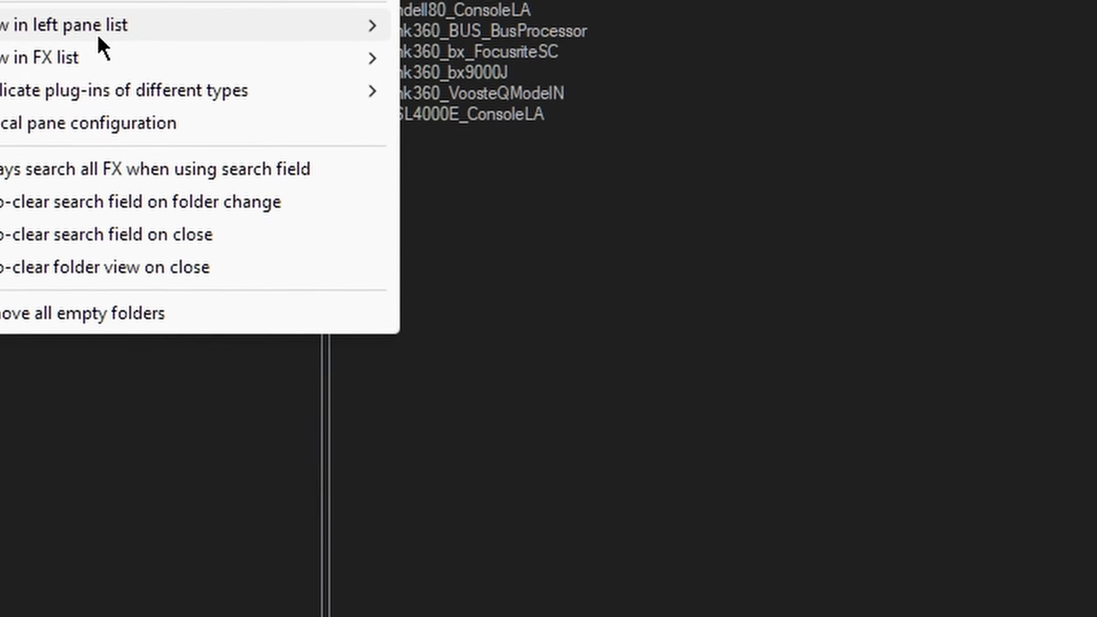
{"action": "mouse_move", "coordinate": [97, 33]}
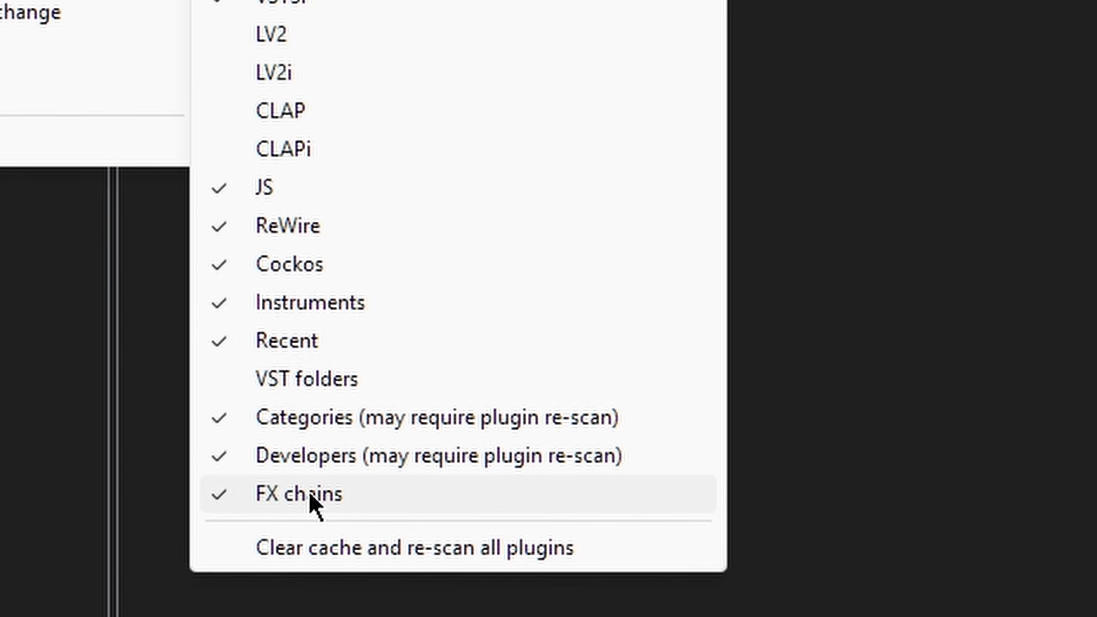
{"action": "left_click", "coordinate": [221, 501]}
{"action": "left_click_drag", "start_coordinate": [370, 275], "coordinate": [314, 19]}
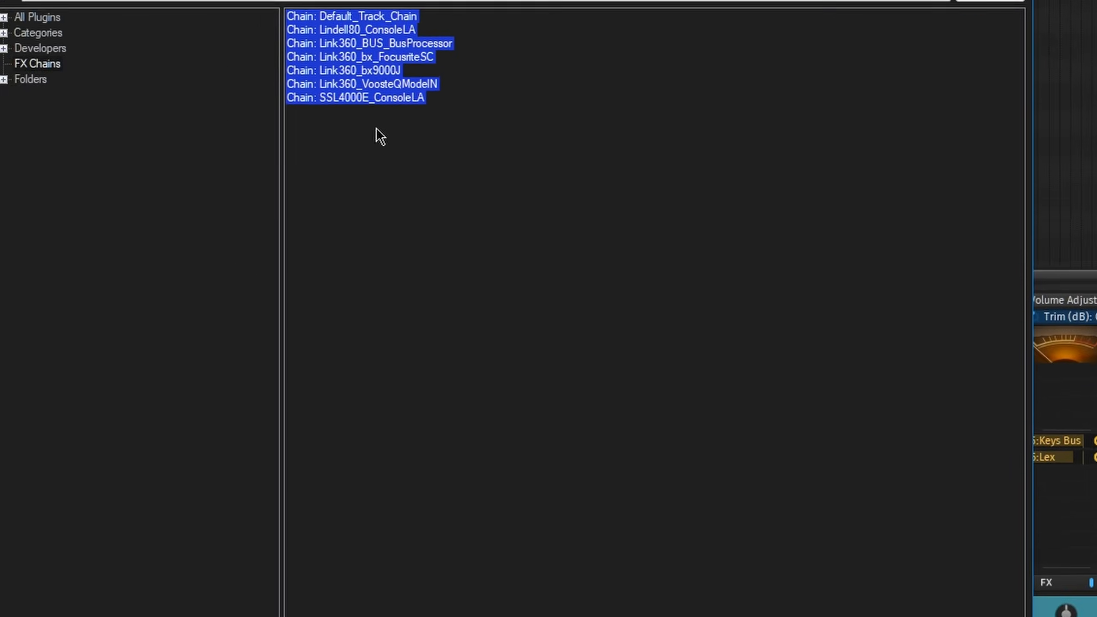
{"action": "left_click", "coordinate": [414, 194]}
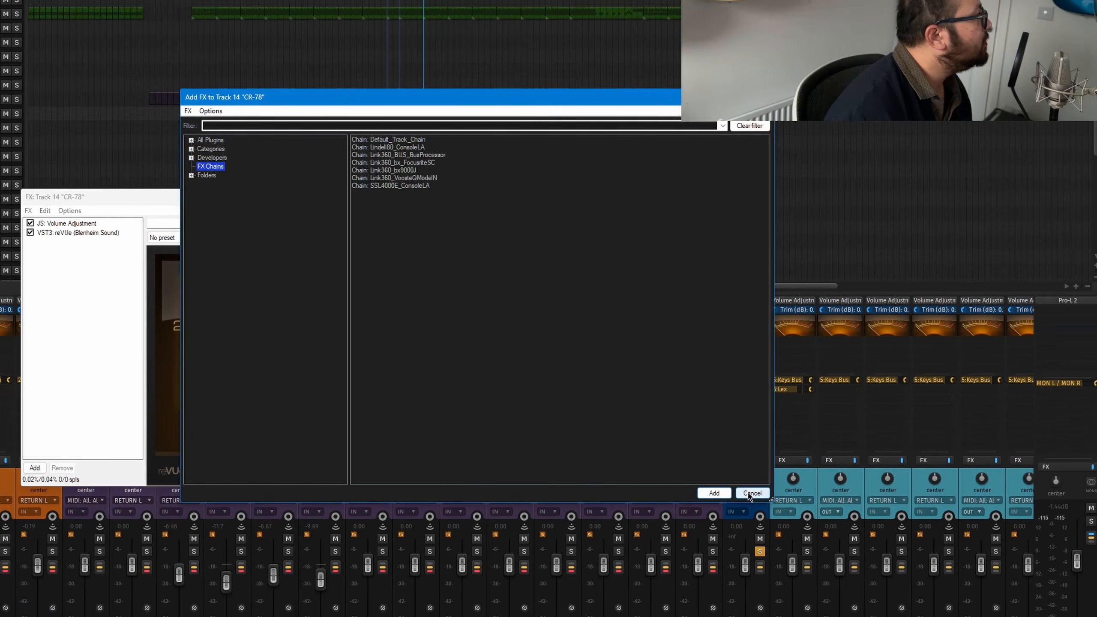
- Cancel the Add FX browser, add 360 SSL 9000J (BX) to CR-78's effects chain, and arrange the Link and hosted plug-in windows side by side
{"action": "left_click", "coordinate": [876, 568]}
{"action": "left_click", "coordinate": [93, 296]}
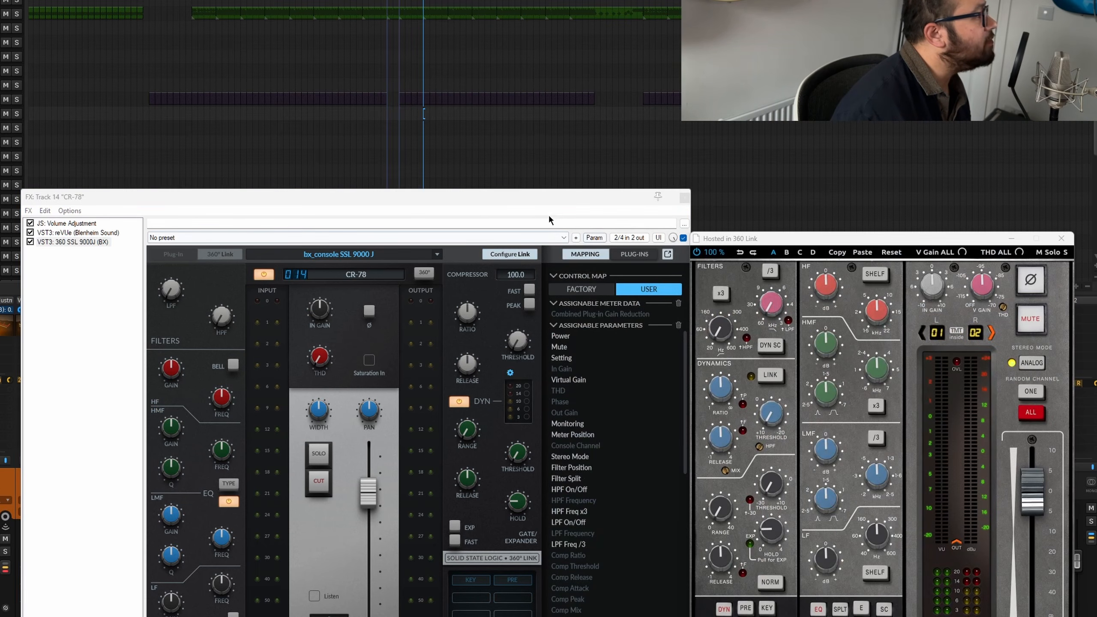
{"action": "left_click_drag", "start_coordinate": [548, 213], "coordinate": [465, 172]}
{"action": "left_click_drag", "start_coordinate": [743, 246], "coordinate": [479, 167]}
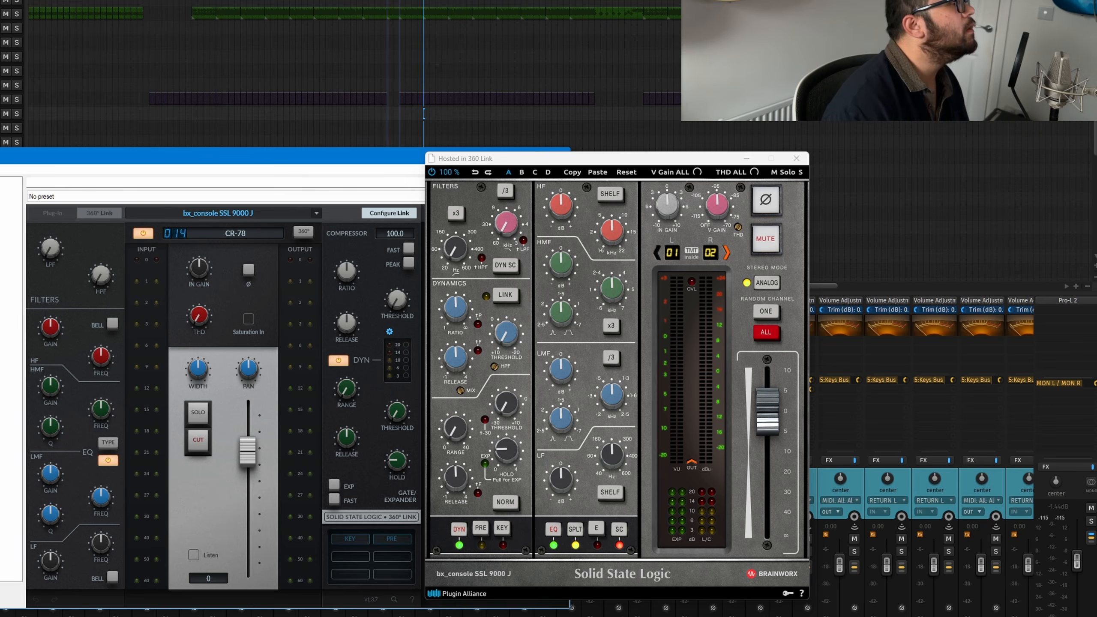
- Adjust the HF, HMF, LMF and LF gains and the LMF Q in the hosted bx_console SSL 9000 J
{"action": "left_click", "coordinate": [571, 269]}
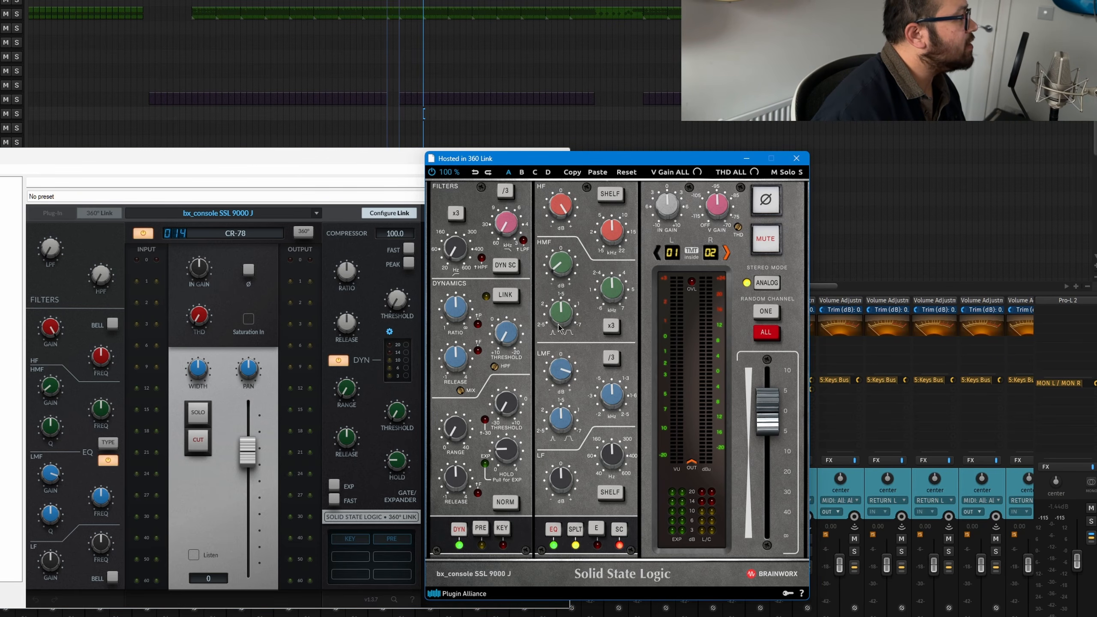
{"action": "left_click_drag", "start_coordinate": [557, 429], "coordinate": [567, 359]}
{"action": "left_click_drag", "start_coordinate": [560, 480], "coordinate": [568, 412]}
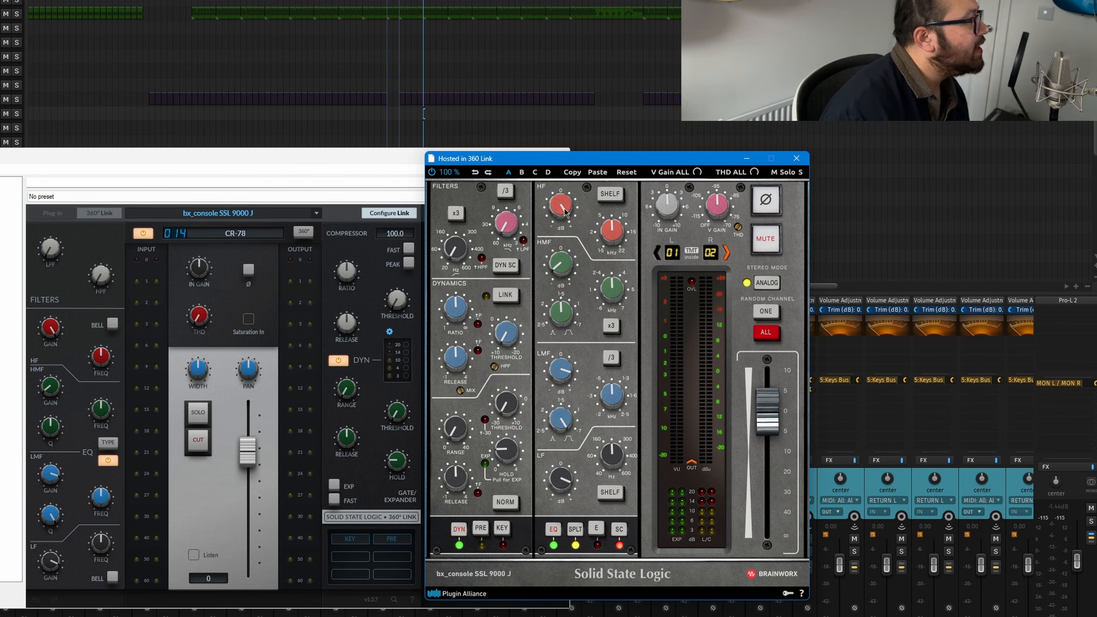
- Reset the altered EQ knobs in the hosted bx_console SSL 9000 J to their default positions
{"action": "double_click", "coordinate": [564, 264]}
{"action": "double_click", "coordinate": [561, 374]}
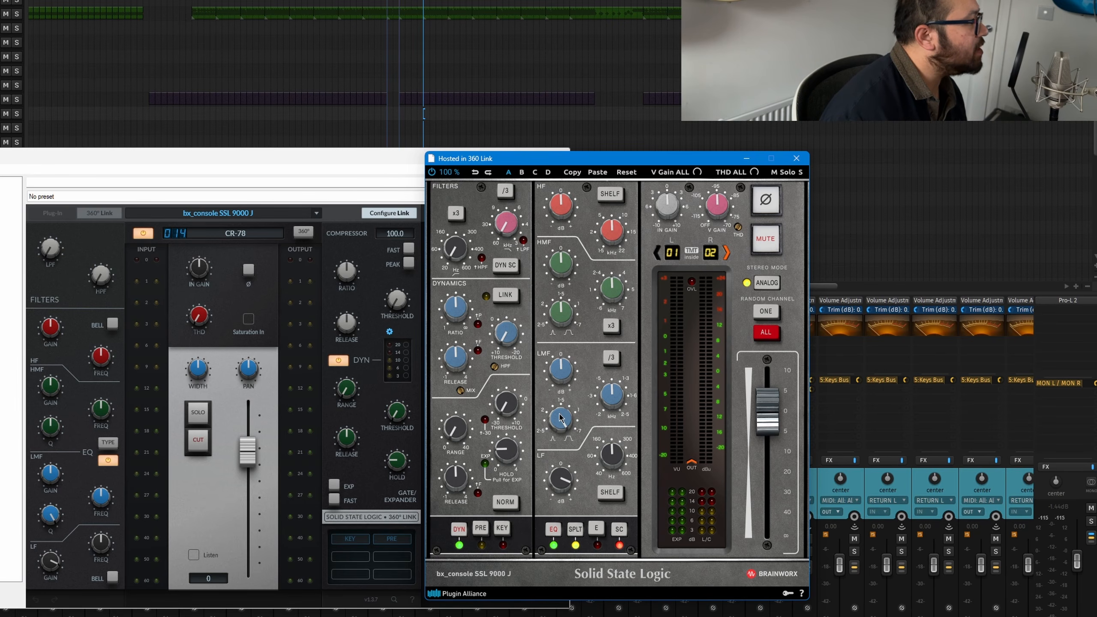
{"action": "double_click", "coordinate": [561, 482]}
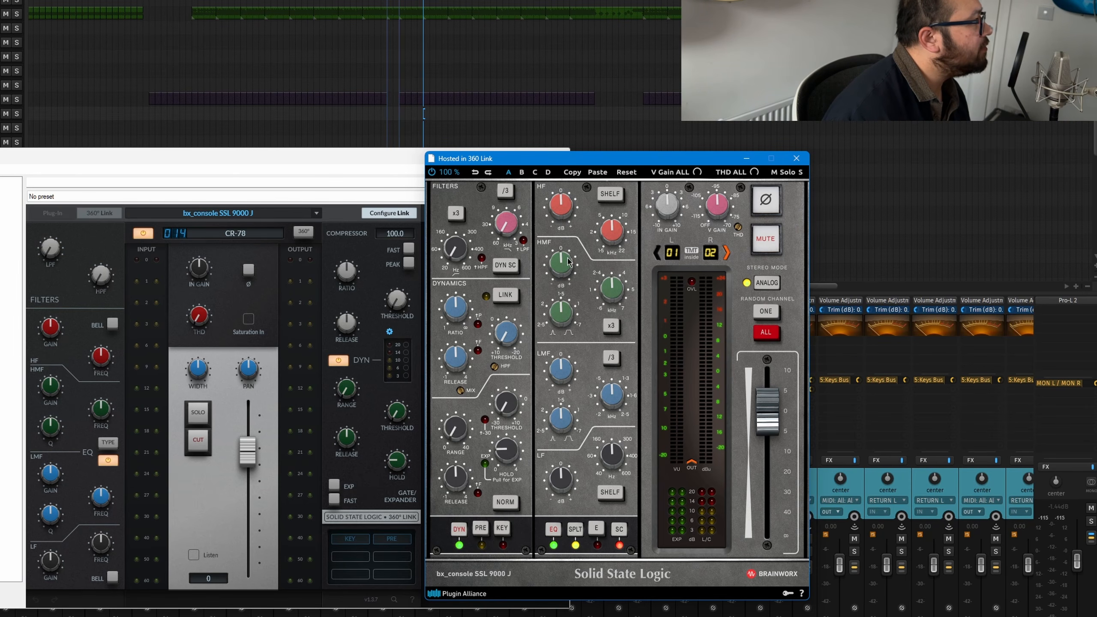
{"action": "mouse_move", "coordinate": [596, 157]}
{"action": "left_mouse_down"}
{"action": "mouse_move", "coordinate": [644, 120]}
{"action": "mouse_move", "coordinate": [585, 162]}
{"action": "left_mouse_up"}
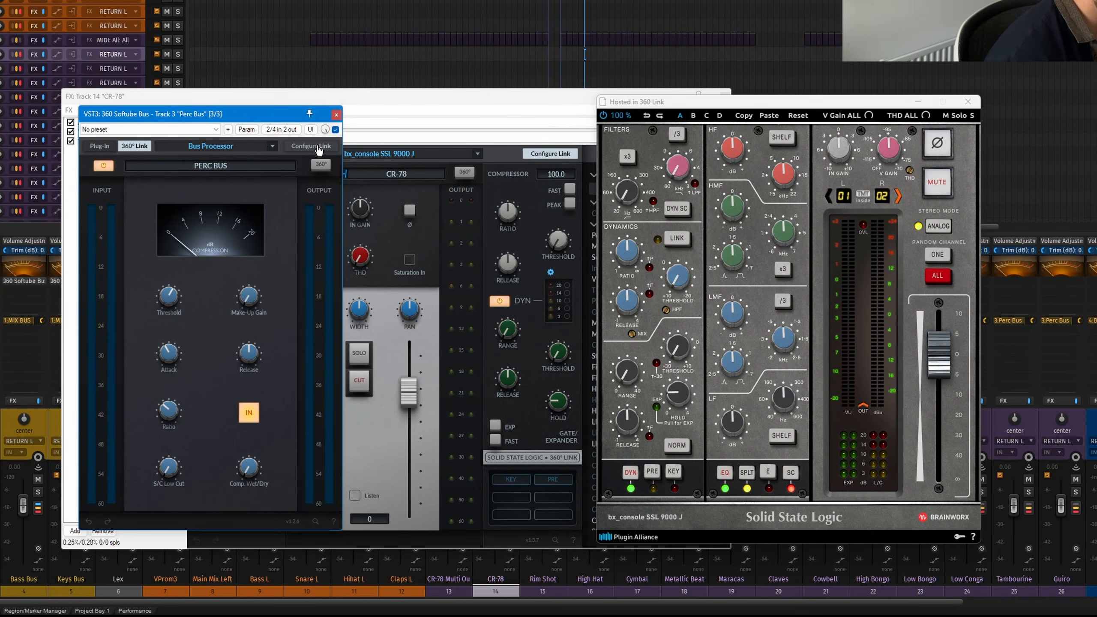
- Open the hosted Bus Processor from Perc Bus's 360 Softtube Bus instance, close the hosted bx_console window, and place Bus Processor beside the Link window
{"action": "left_click", "coordinate": [319, 147]}
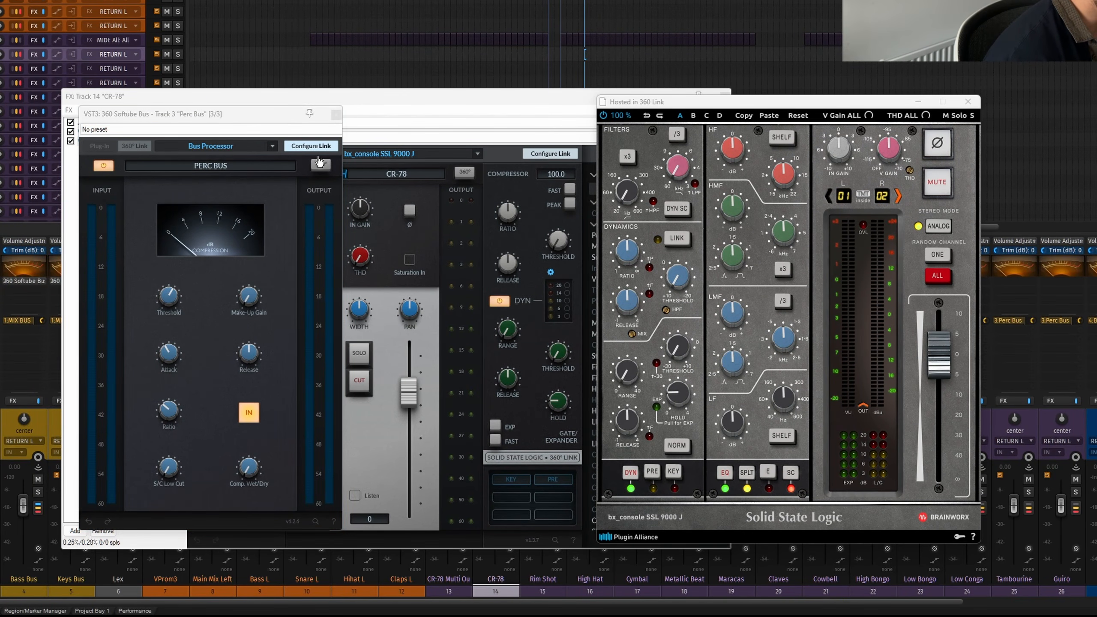
{"action": "left_click", "coordinate": [320, 164]}
{"action": "left_click_drag", "start_coordinate": [606, 108], "coordinate": [525, 112]}
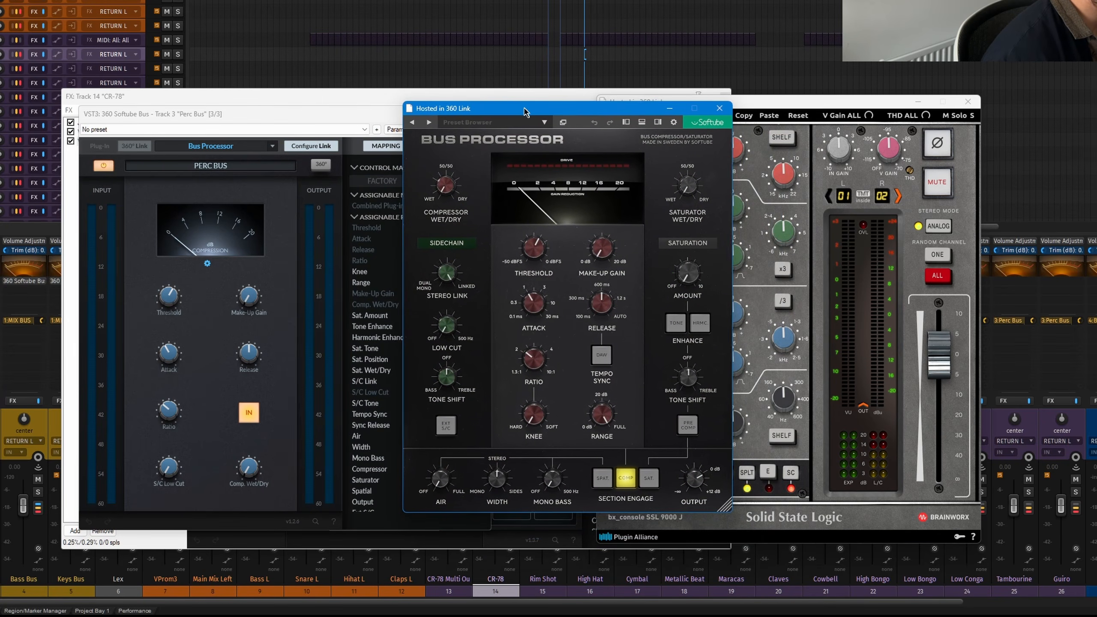
{"action": "left_click", "coordinate": [968, 101]}
{"action": "left_click_drag", "start_coordinate": [614, 113], "coordinate": [710, 123]}
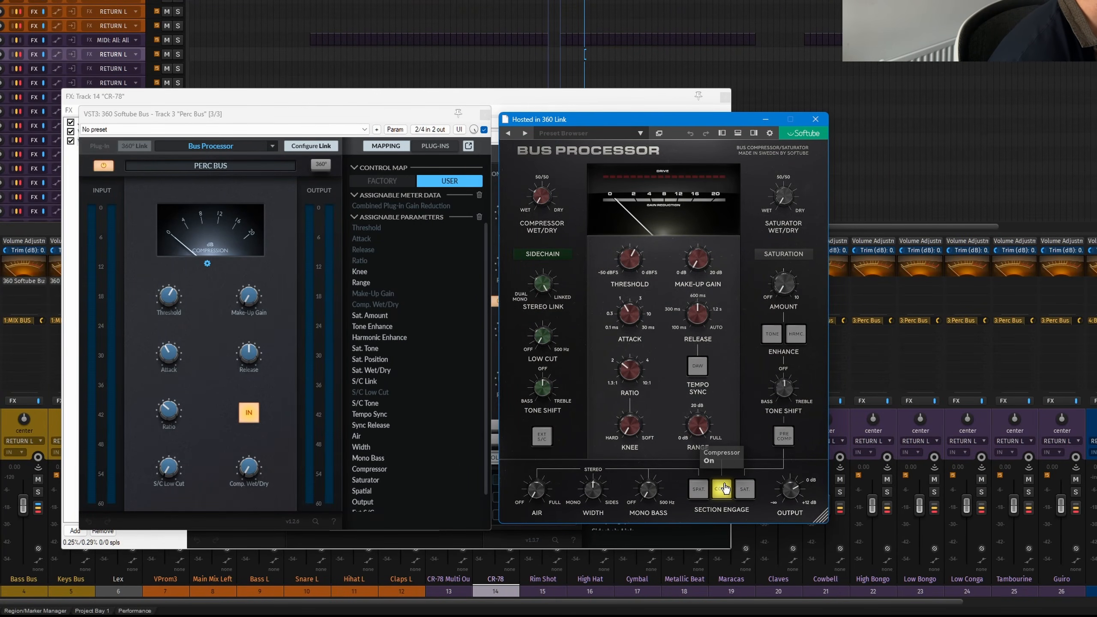
- Try the Saturator and Spatial sections in the hosted Bus Processor, switching each on and back off
{"action": "left_click", "coordinate": [745, 493]}
{"action": "left_click", "coordinate": [745, 493]}
{"action": "left_click", "coordinate": [699, 492]}
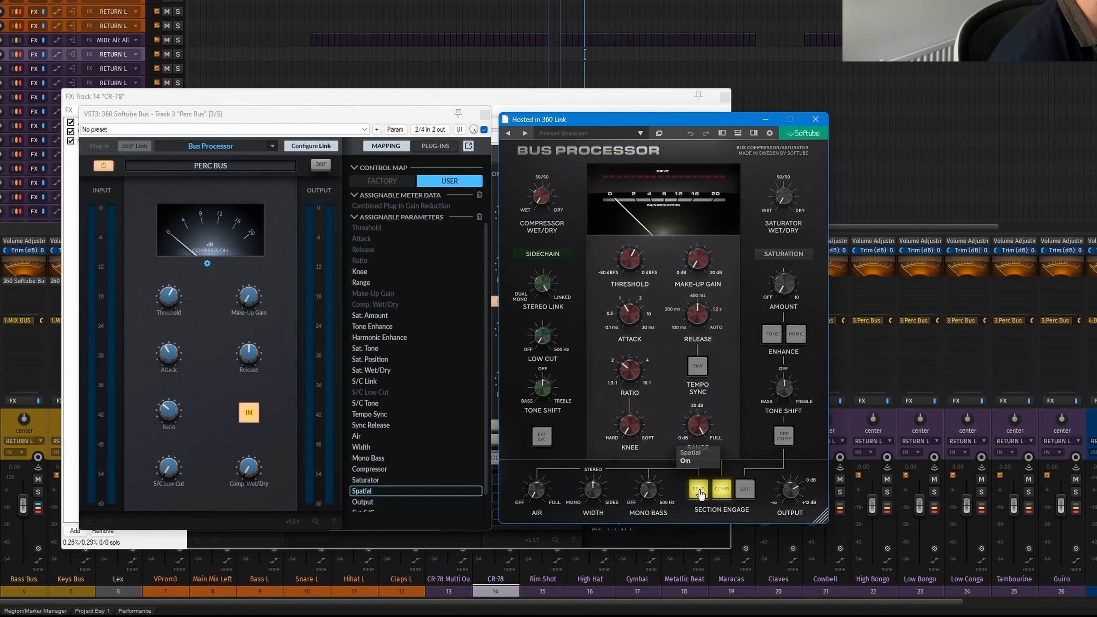
{"action": "left_click", "coordinate": [699, 492]}
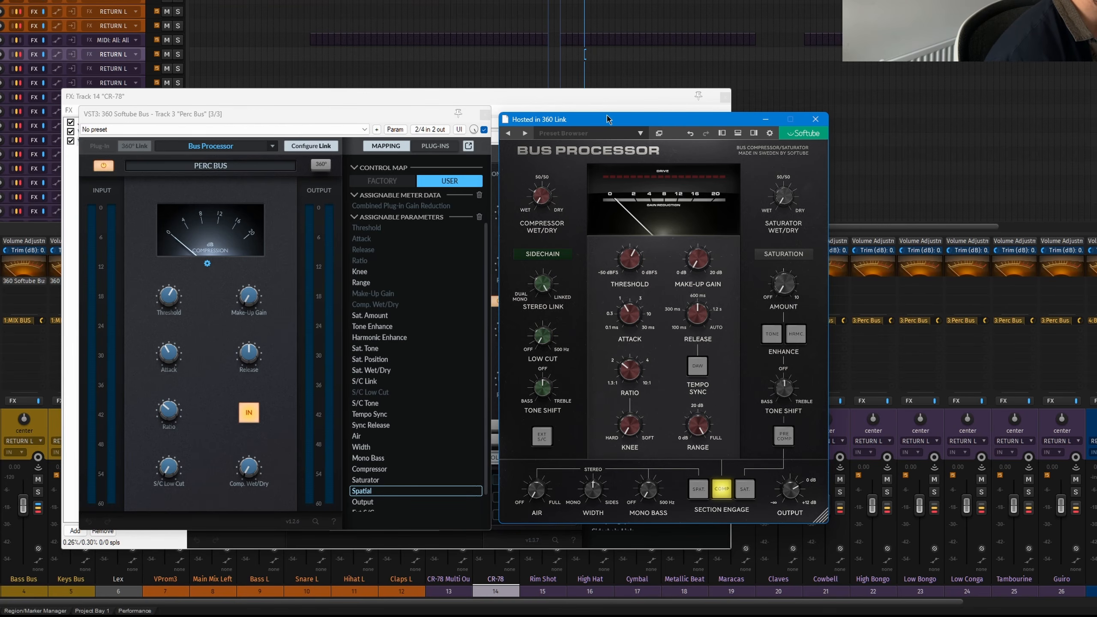
- Check the Threshold and Attack controls of the hosted Bus Processor's compressor section
{"action": "left_click_drag", "start_coordinate": [607, 119], "coordinate": [607, 109]}
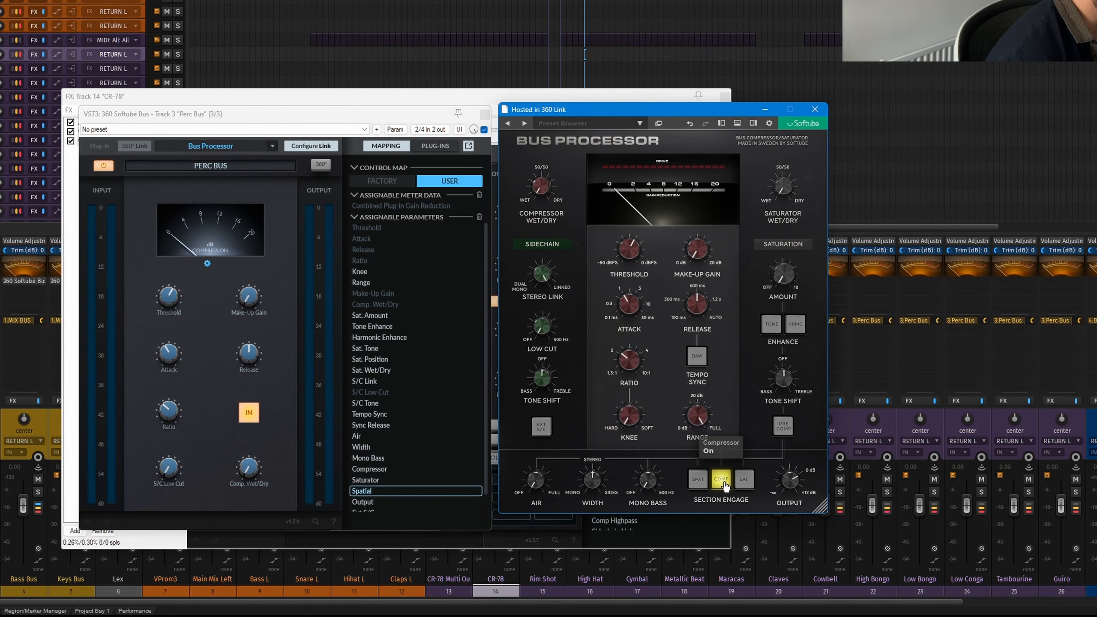
{"action": "mouse_move", "coordinate": [634, 251]}
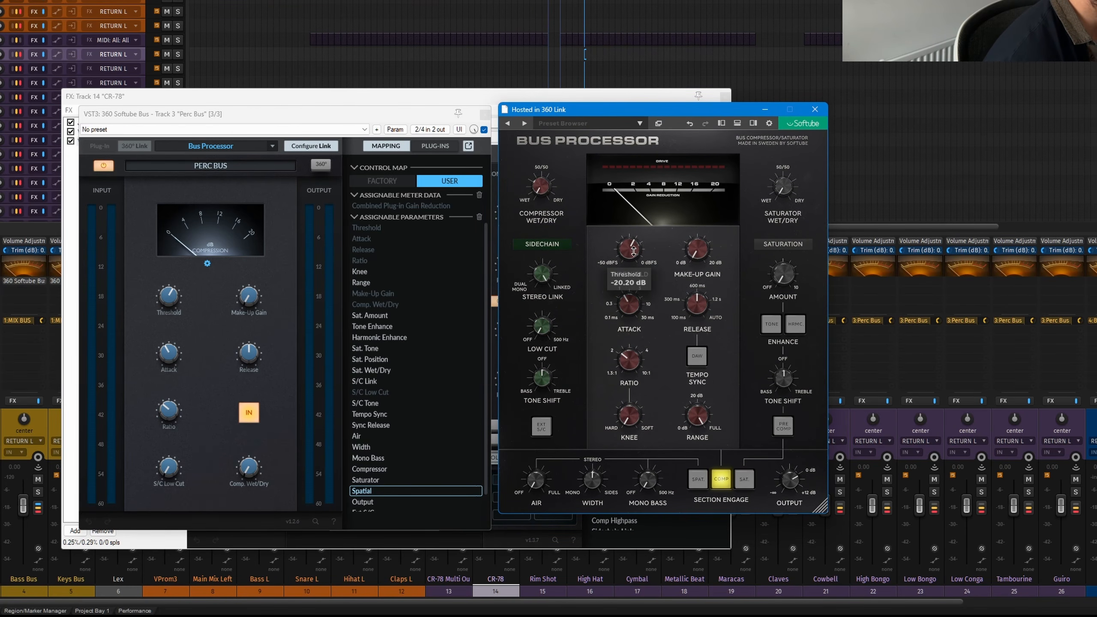
{"action": "double_click", "coordinate": [632, 252]}
{"action": "mouse_move", "coordinate": [637, 310]}
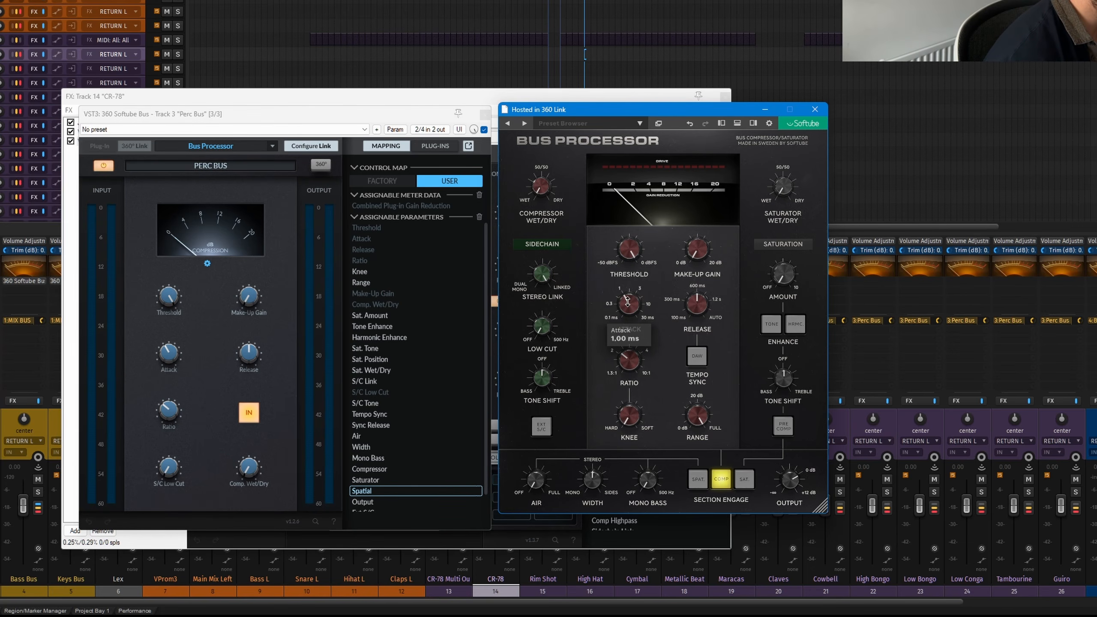
- Close the Bus Processor and Perc Bus Link windows and reposition CR-78's effects chain window
{"action": "left_click", "coordinate": [815, 110]}
{"action": "left_click", "coordinate": [486, 114]}
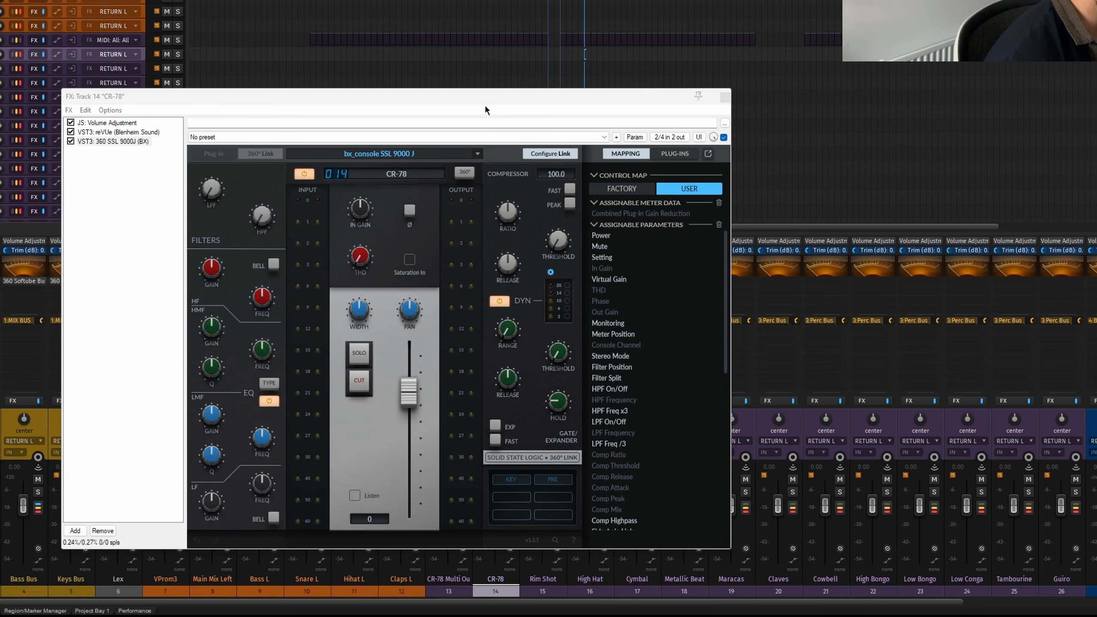
{"action": "left_click_drag", "start_coordinate": [484, 103], "coordinate": [588, 104]}
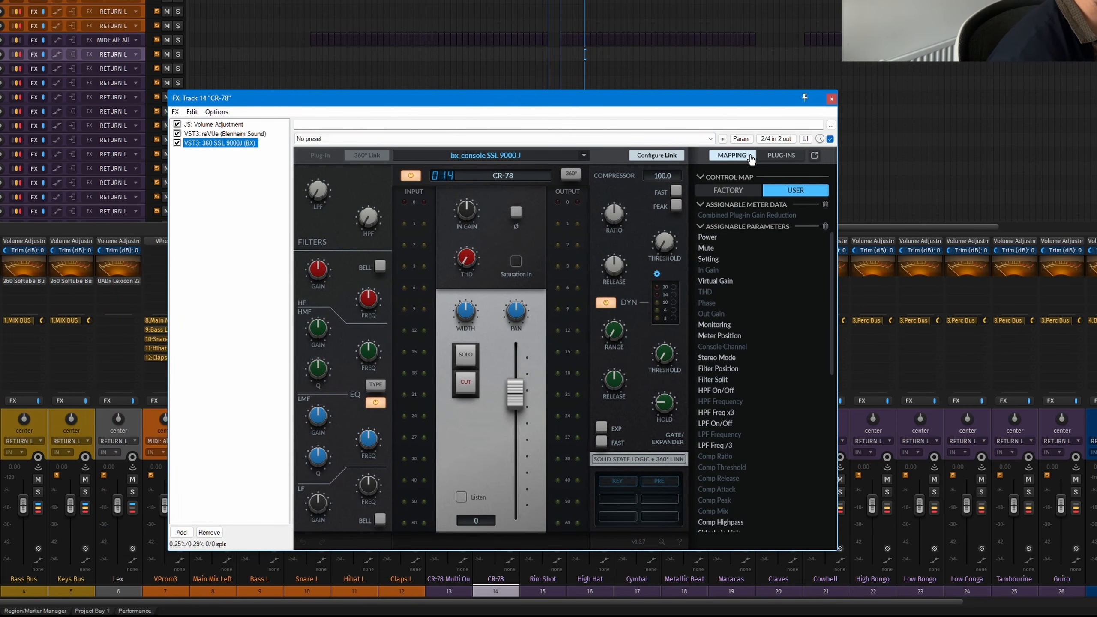
{"action": "left_click_drag", "start_coordinate": [691, 98], "coordinate": [757, 83]}
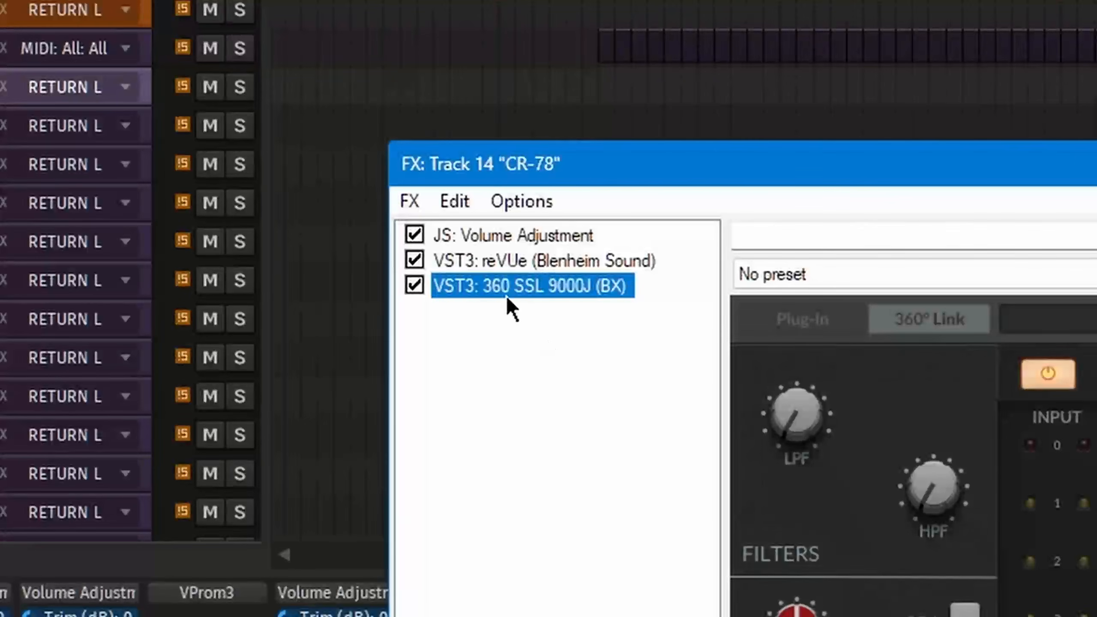
- Inspect the editable instance name of 360 SSL 9000J (BX) on CR-78 and cancel the rename
{"action": "key", "text": "F2"}
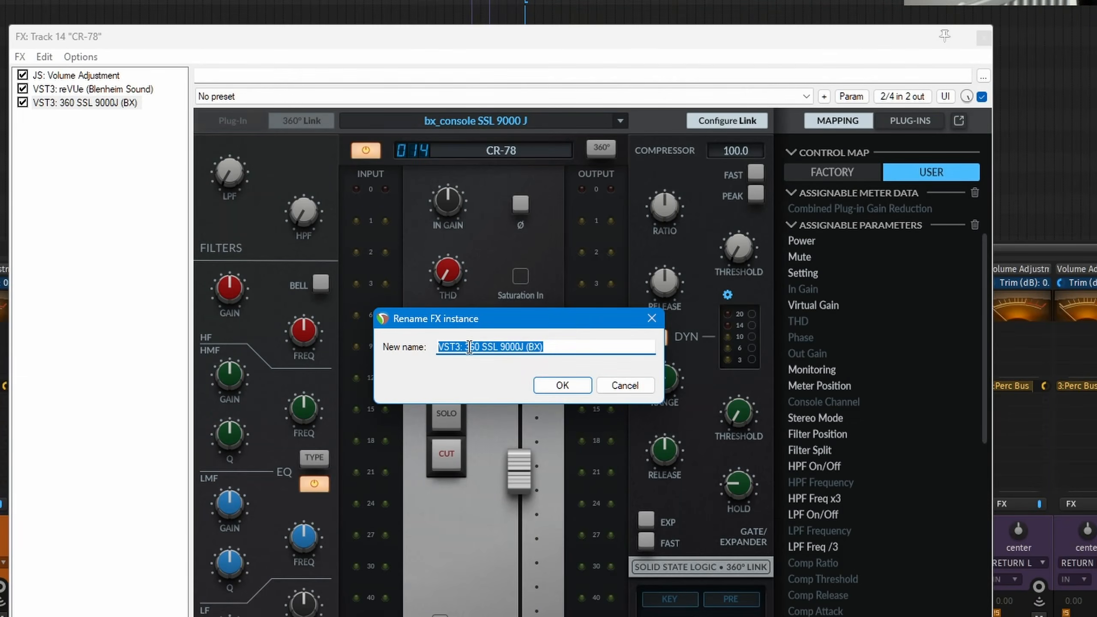
{"action": "left_click", "coordinate": [470, 347]}
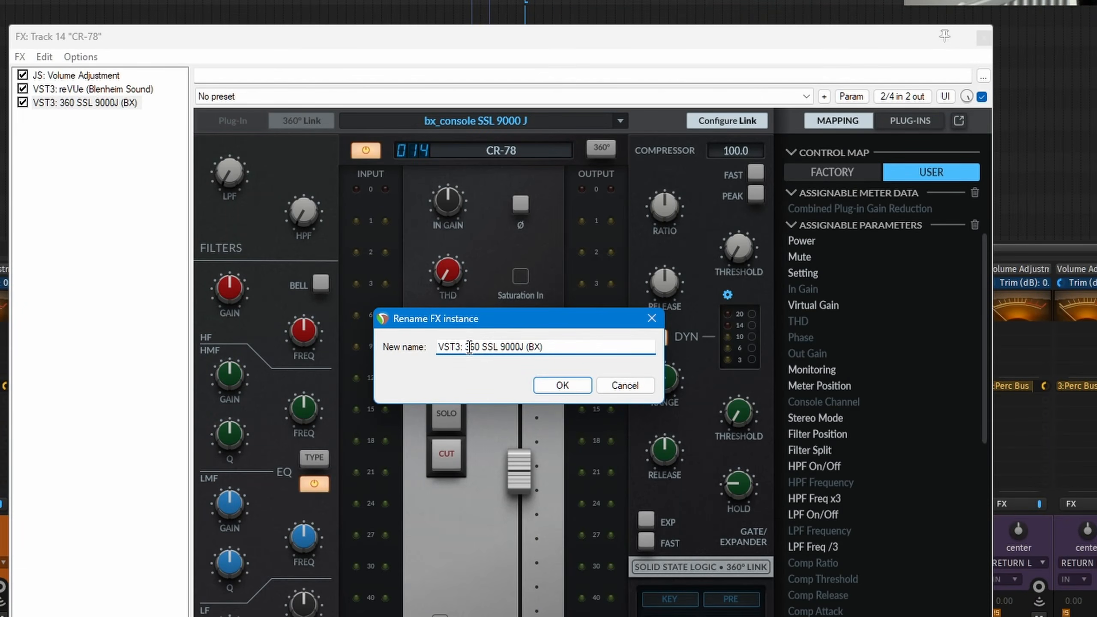
{"action": "left_click_drag", "start_coordinate": [467, 347], "coordinate": [486, 346]}
{"action": "left_click", "coordinate": [531, 346]}
{"action": "left_click", "coordinate": [651, 318]}
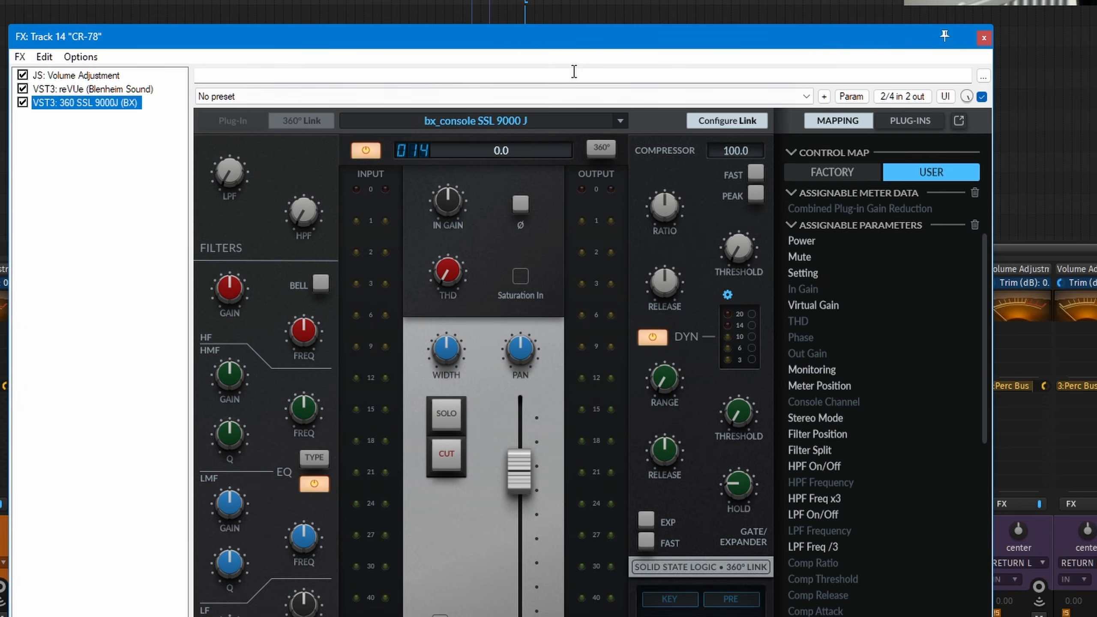
- Move CR-78's effects chain window to check the mixer, and accept "VST3: 360 SSL 9000J (BX)" as the plug-in's instance name
{"action": "left_click_drag", "start_coordinate": [592, 46], "coordinate": [168, 0]}
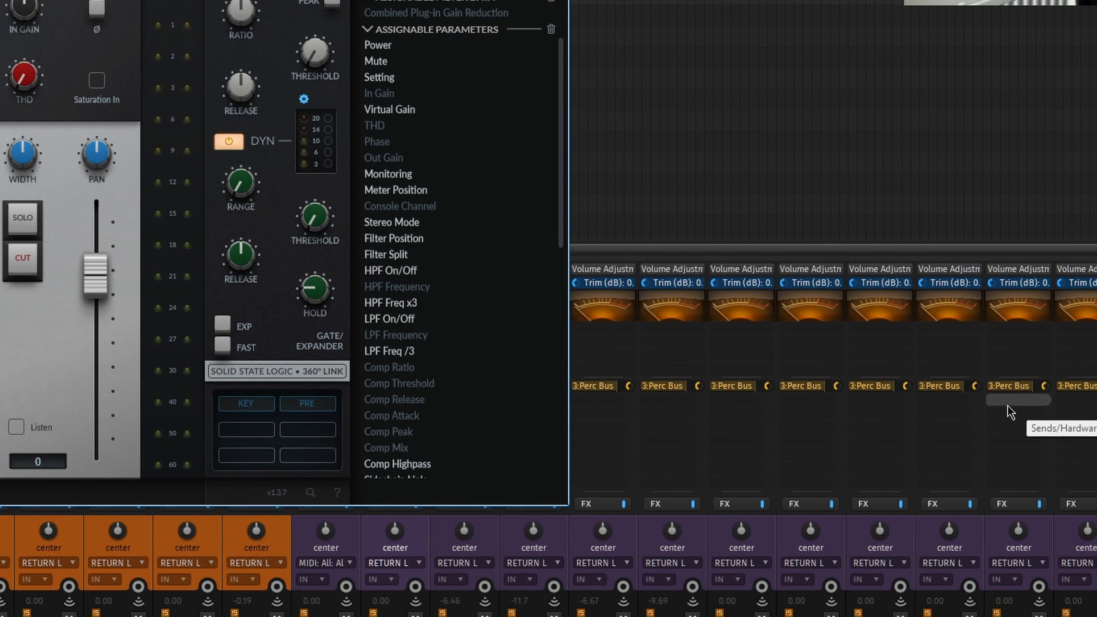
{"action": "left_click_drag", "start_coordinate": [259, 0], "coordinate": [771, 176]}
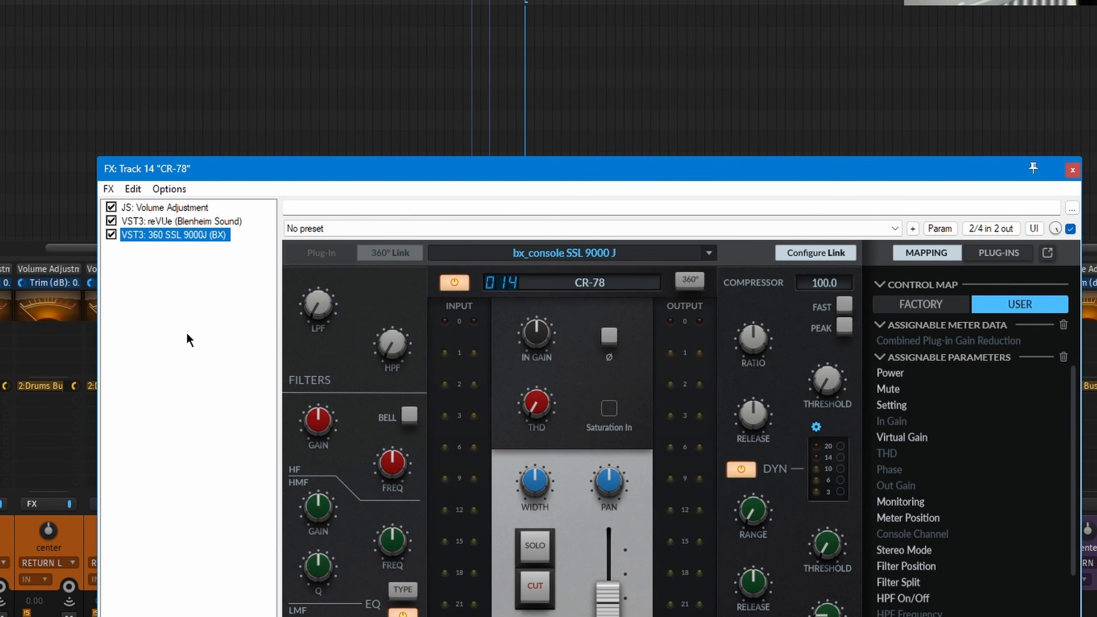
{"action": "key", "text": "F2"}
{"action": "left_click", "coordinate": [513, 346]}
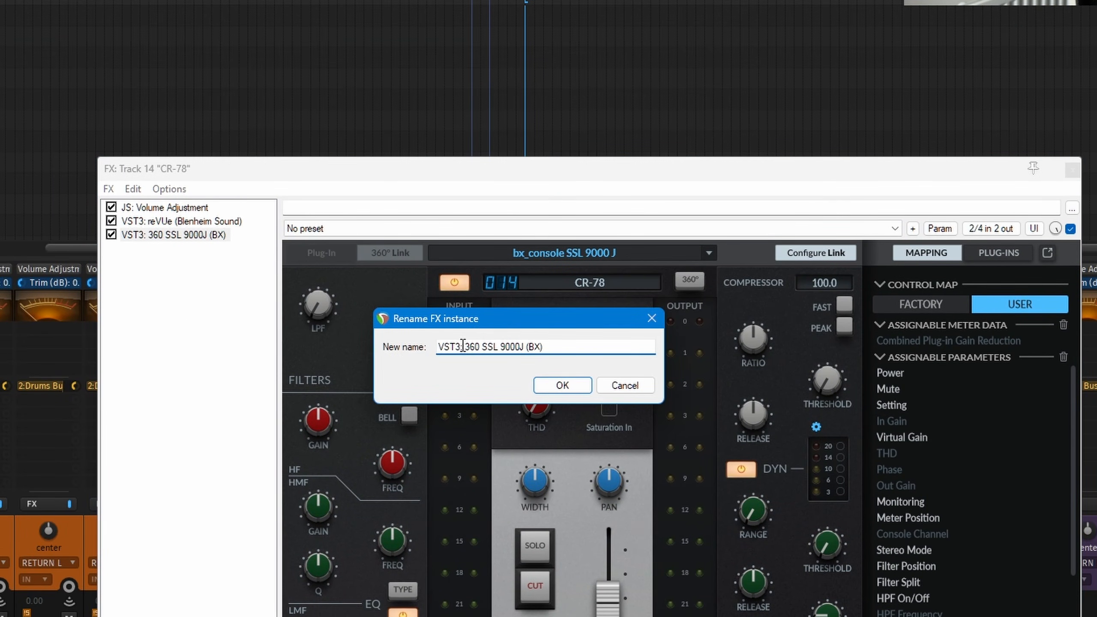
{"action": "left_click_drag", "start_coordinate": [470, 346], "coordinate": [570, 348]}
{"action": "left_click", "coordinate": [573, 348]}
{"action": "left_click", "coordinate": [568, 388]}
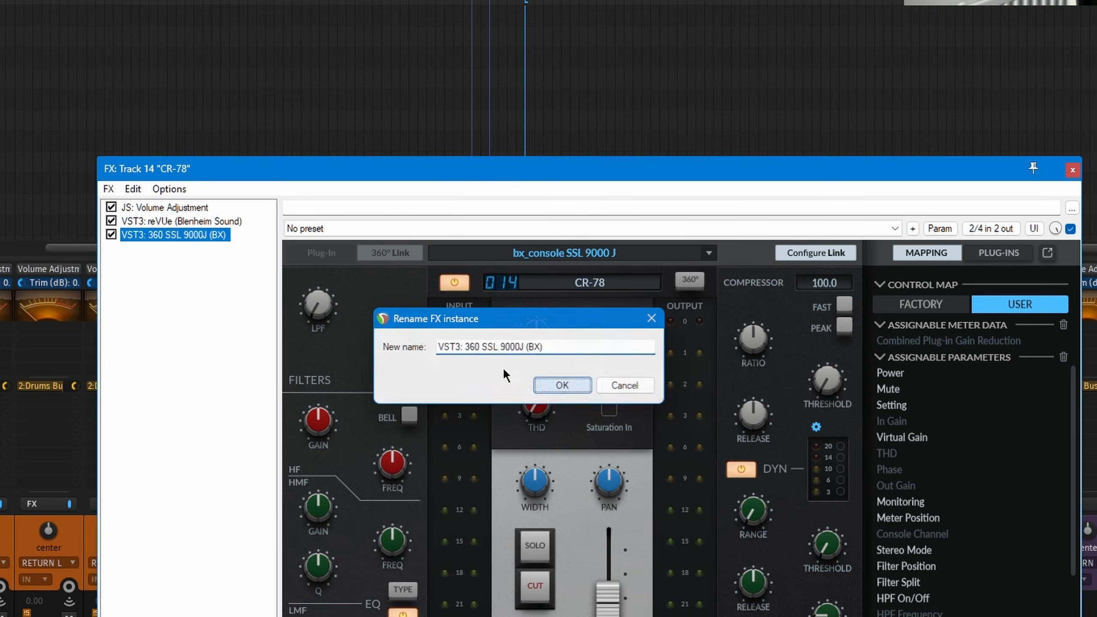
- Start saving the selected 360 SSL 9000J (BX) as an FX chain and review the existing files in the FXChains folder
{"action": "right_click", "coordinate": [166, 236]}
{"action": "mouse_move", "coordinate": [241, 298]}
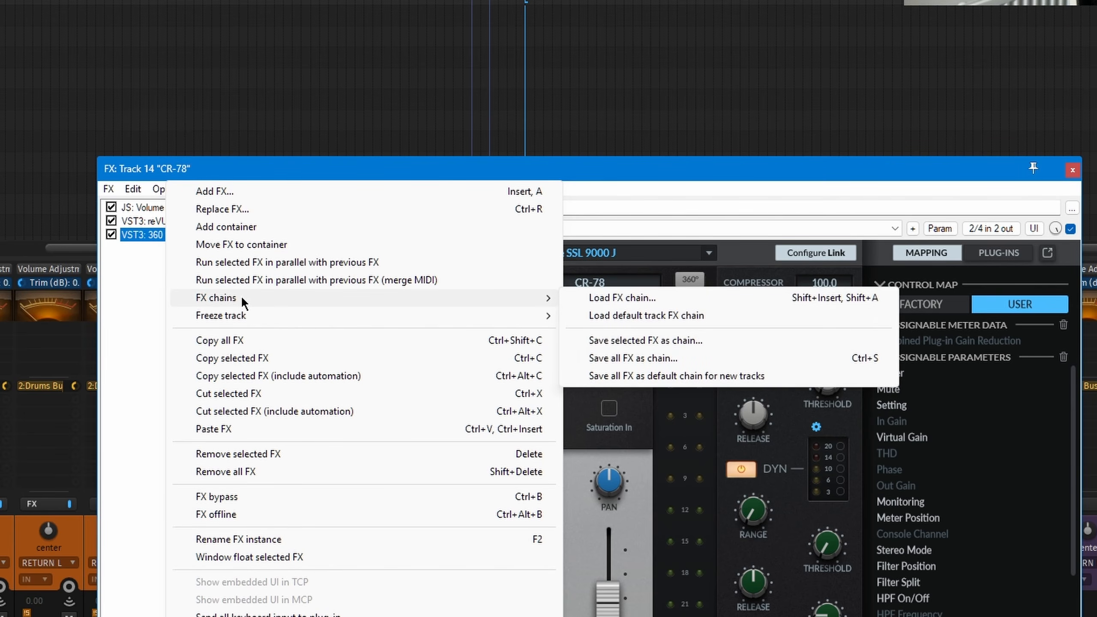
{"action": "left_click", "coordinate": [615, 340]}
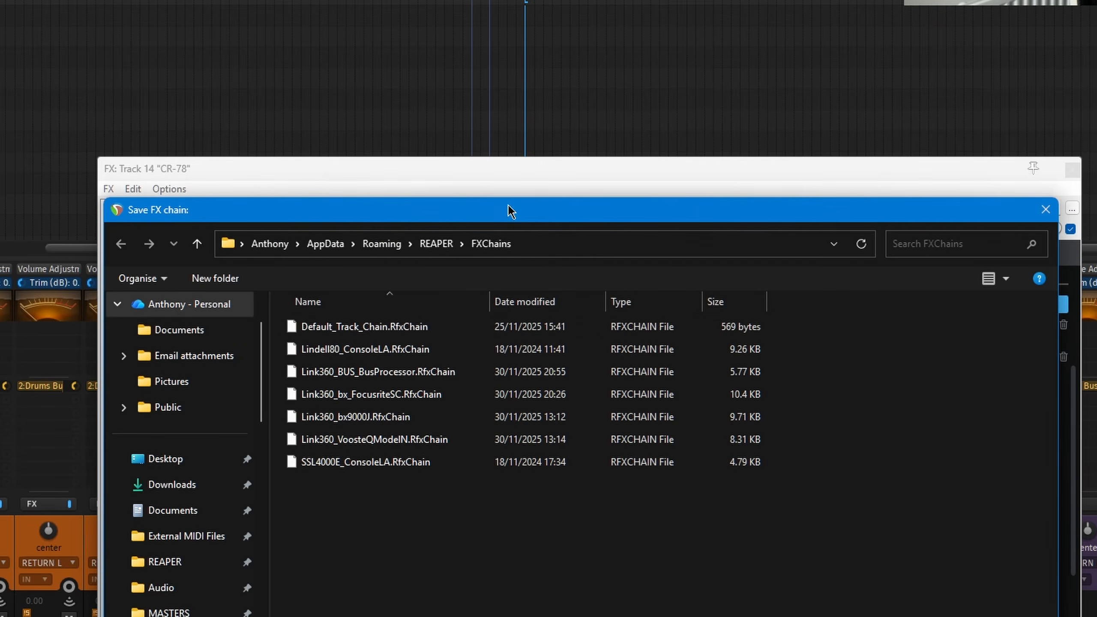
{"action": "left_click_drag", "start_coordinate": [510, 210], "coordinate": [580, 158]}
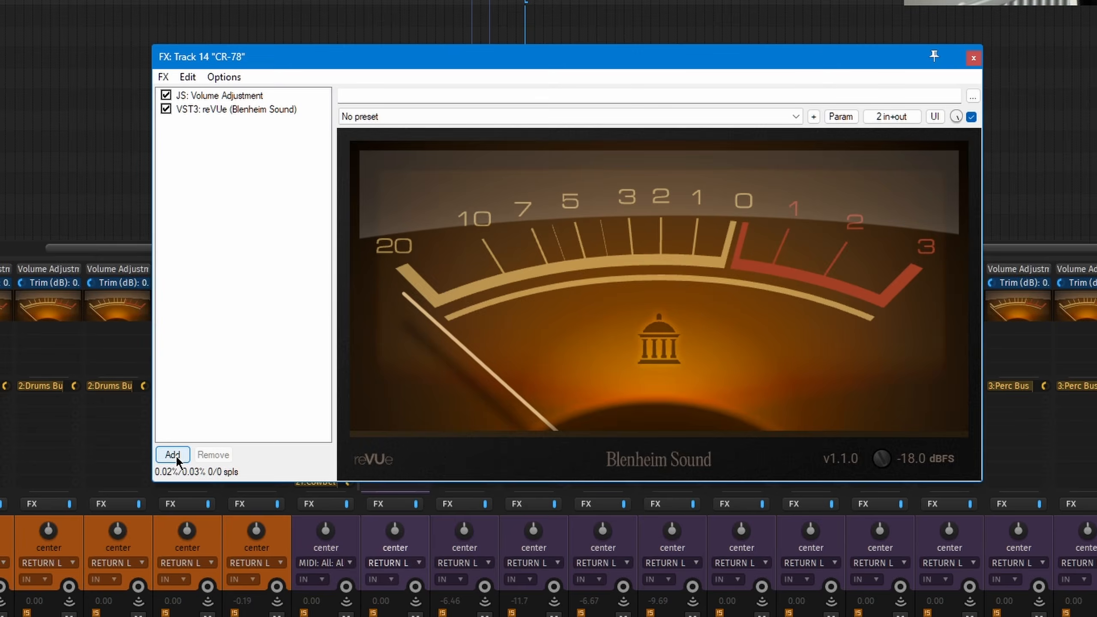
- Check the available options for the saved Link360_bx9000J chain and add that chain to CR-78
{"action": "left_click", "coordinate": [175, 456]}
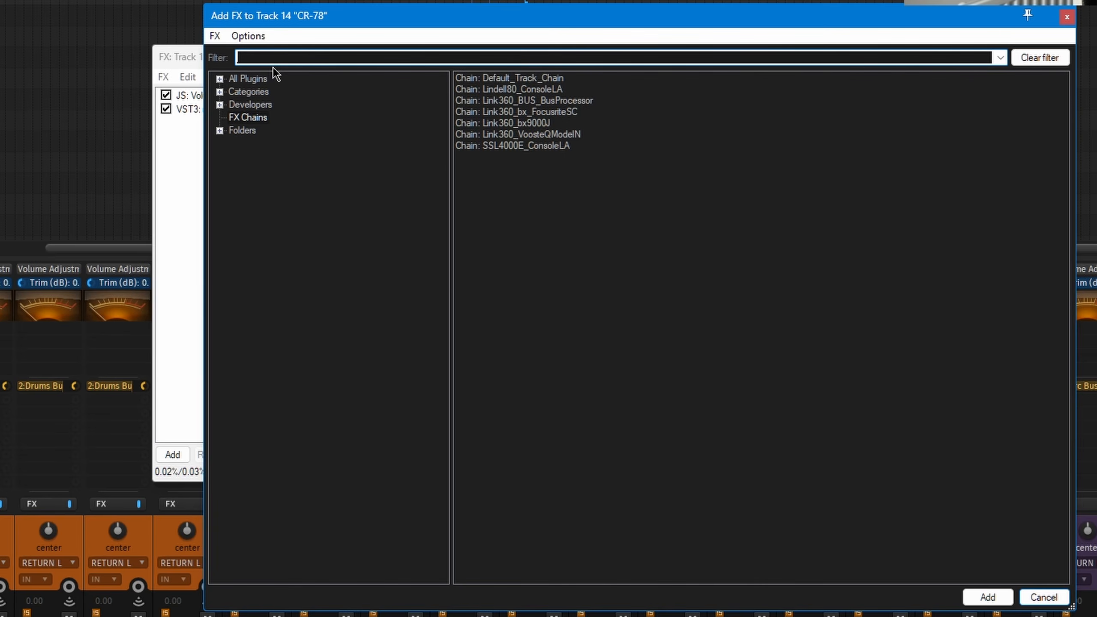
{"action": "left_click", "coordinate": [517, 123]}
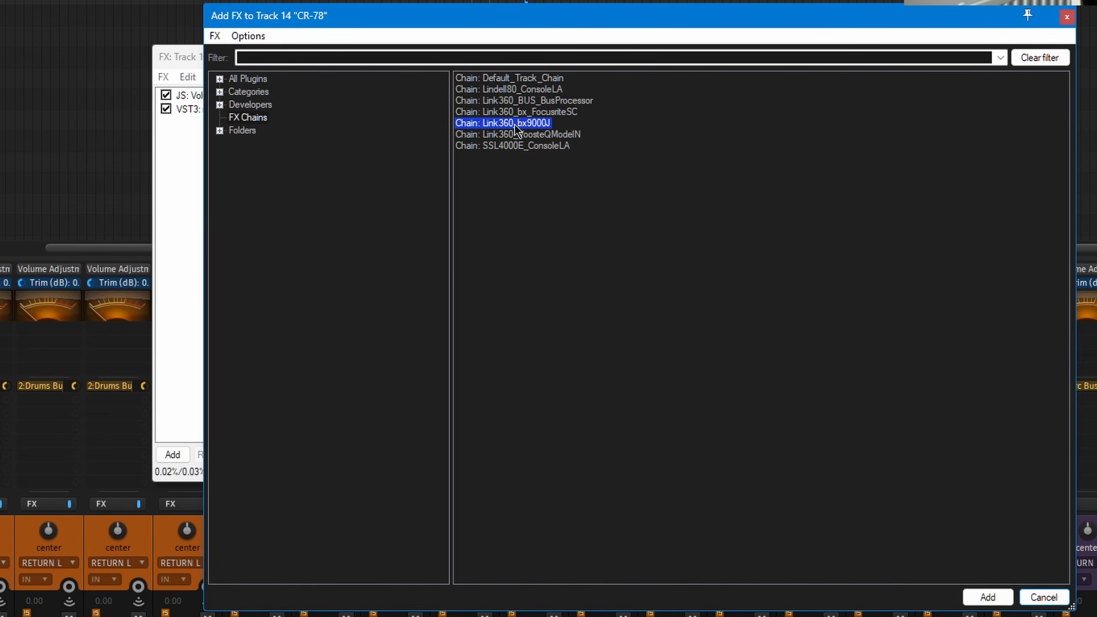
{"action": "right_click", "coordinate": [511, 124]}
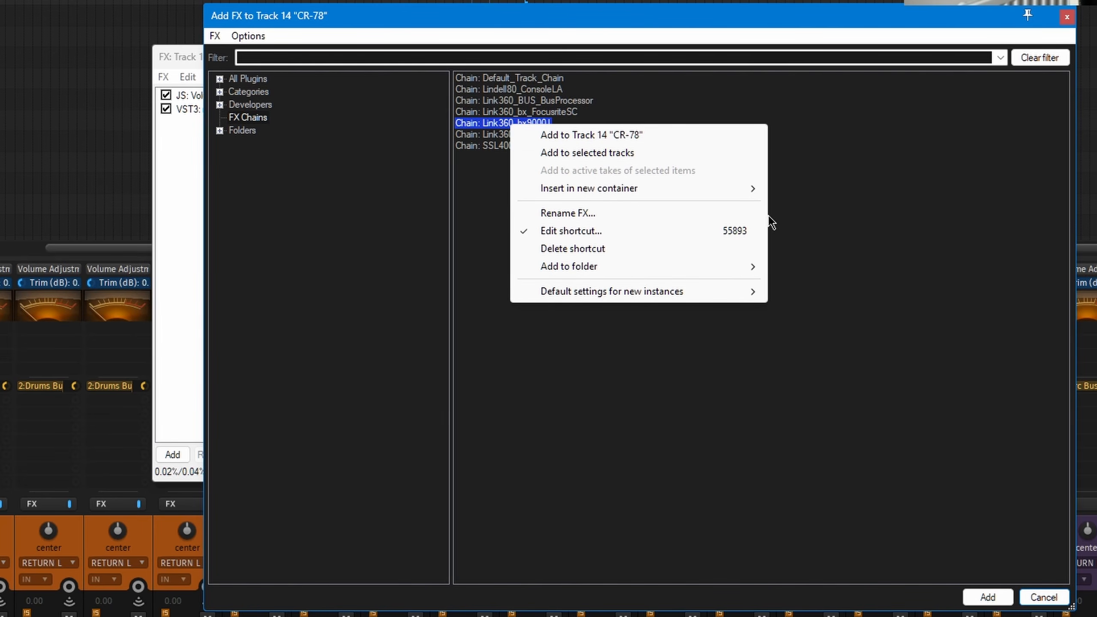
{"action": "left_click", "coordinate": [864, 214]}
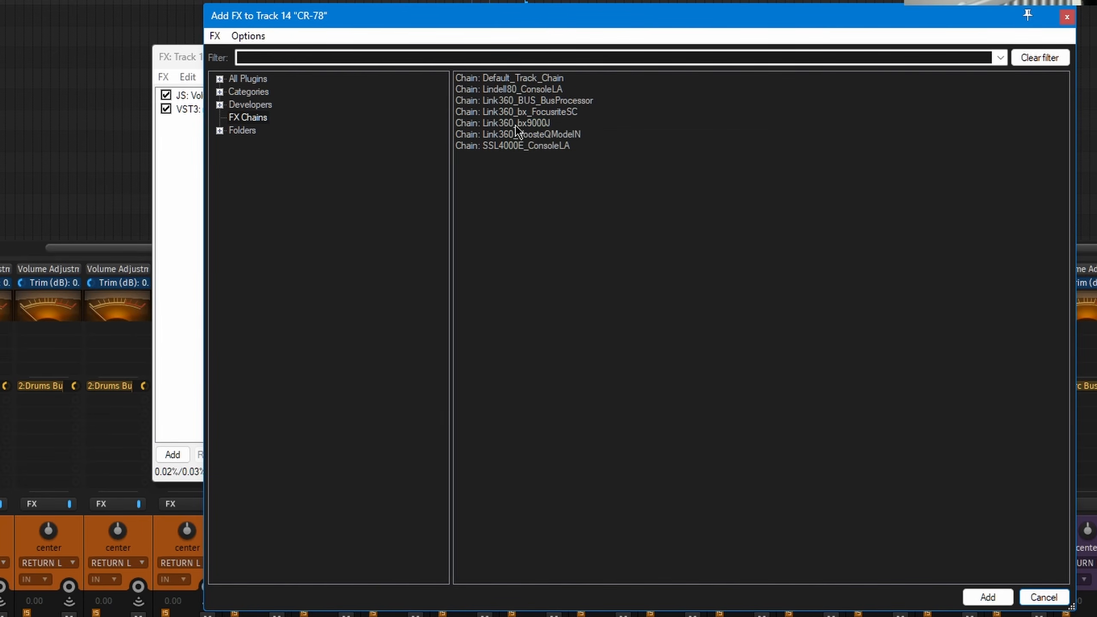
{"action": "double_click", "coordinate": [515, 123]}
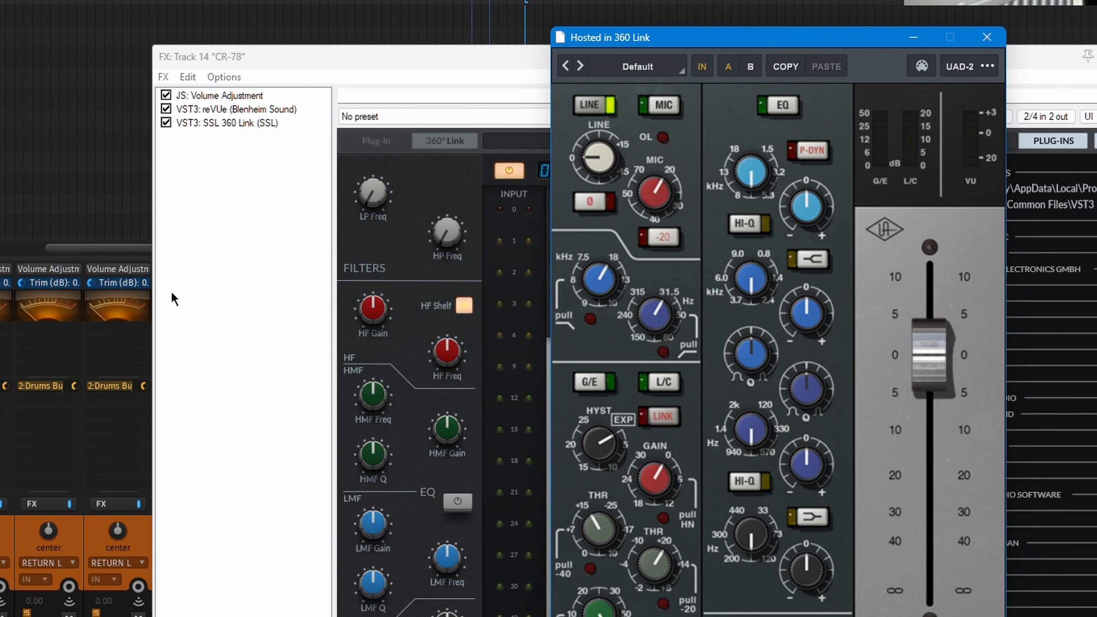
- Move the hosted UAD Neve 88RS window aside and rename CR-78's SSL 360 Link instance as "VST3: 360 88RS"
{"action": "left_click", "coordinate": [217, 169]}
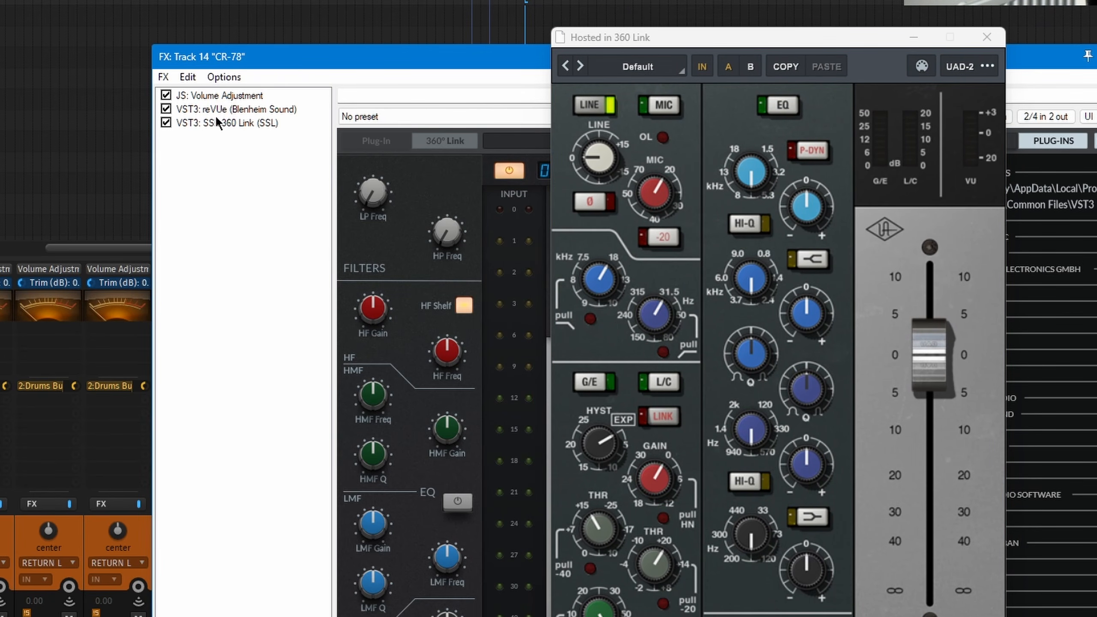
{"action": "left_click_drag", "start_coordinate": [617, 37], "coordinate": [502, 4]}
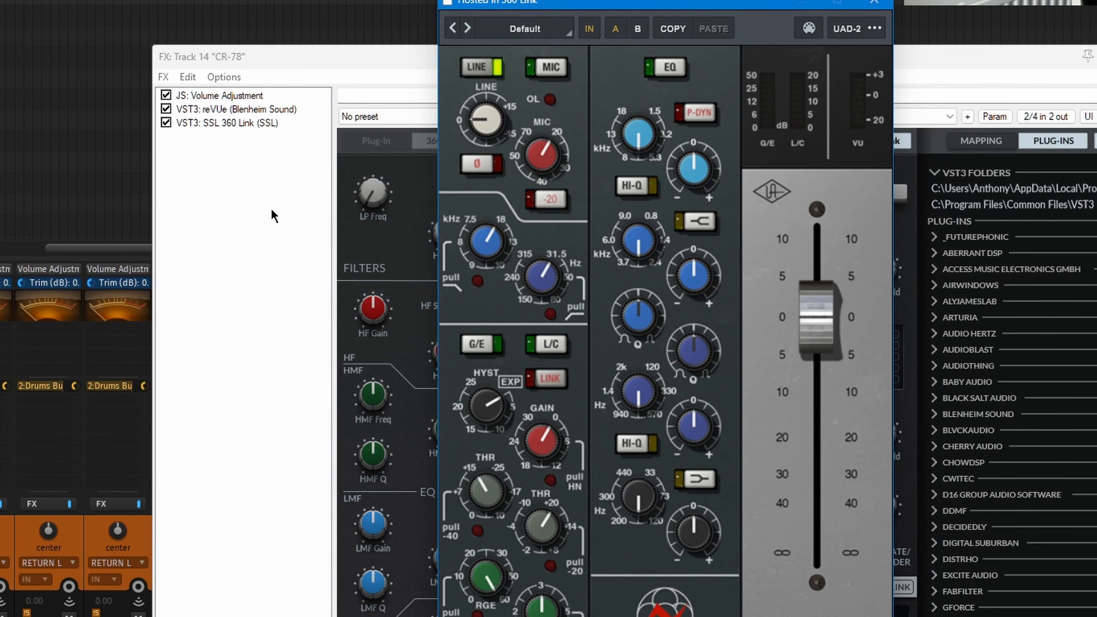
{"action": "left_click", "coordinate": [229, 125]}
{"action": "key", "text": "F2"}
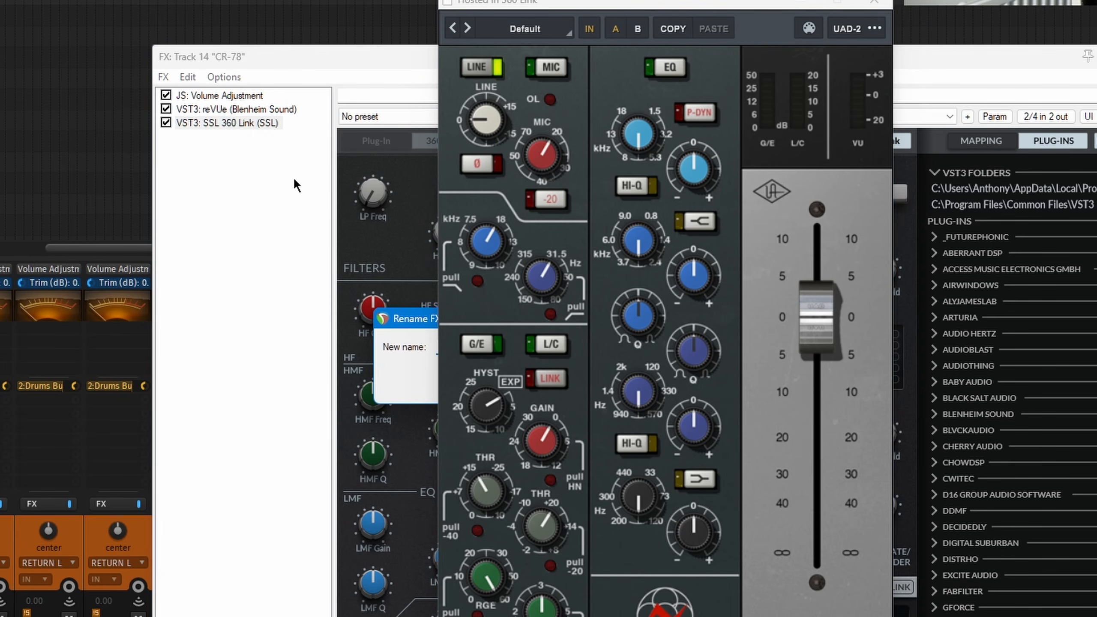
{"action": "left_click_drag", "start_coordinate": [610, 8], "coordinate": [829, 36]}
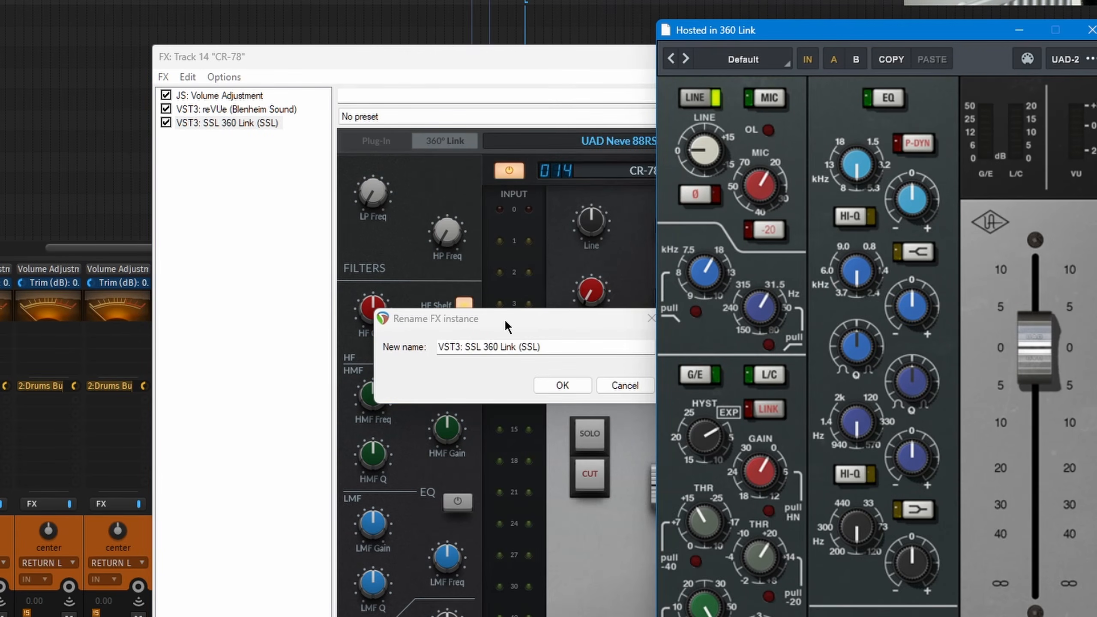
{"action": "left_click_drag", "start_coordinate": [508, 322], "coordinate": [376, 270]}
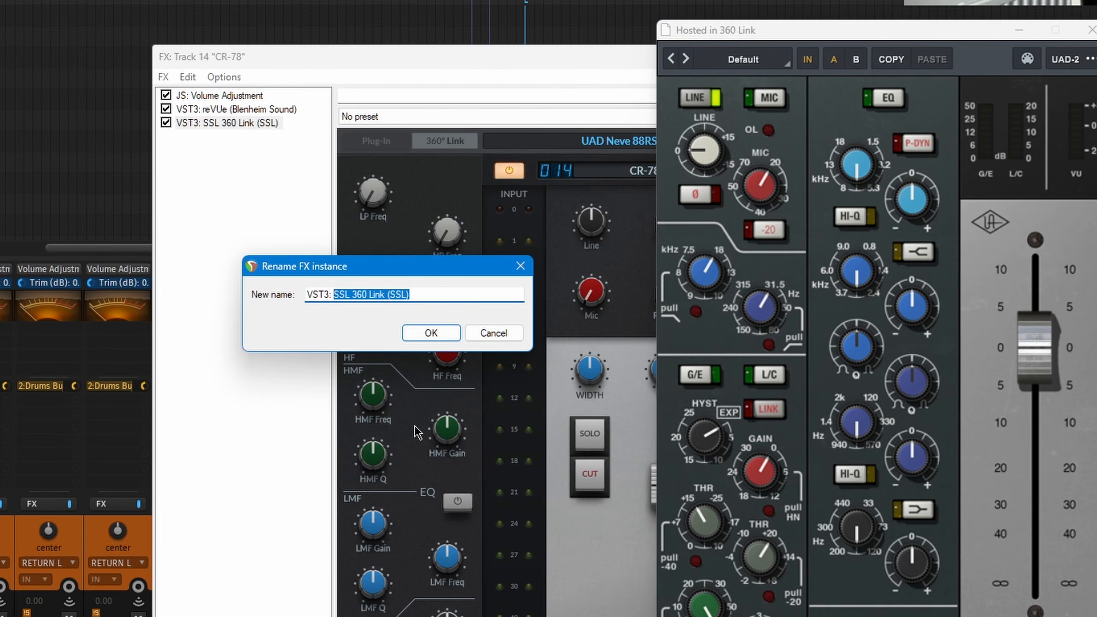
{"action": "type", "text": "3: 360 88RS"}
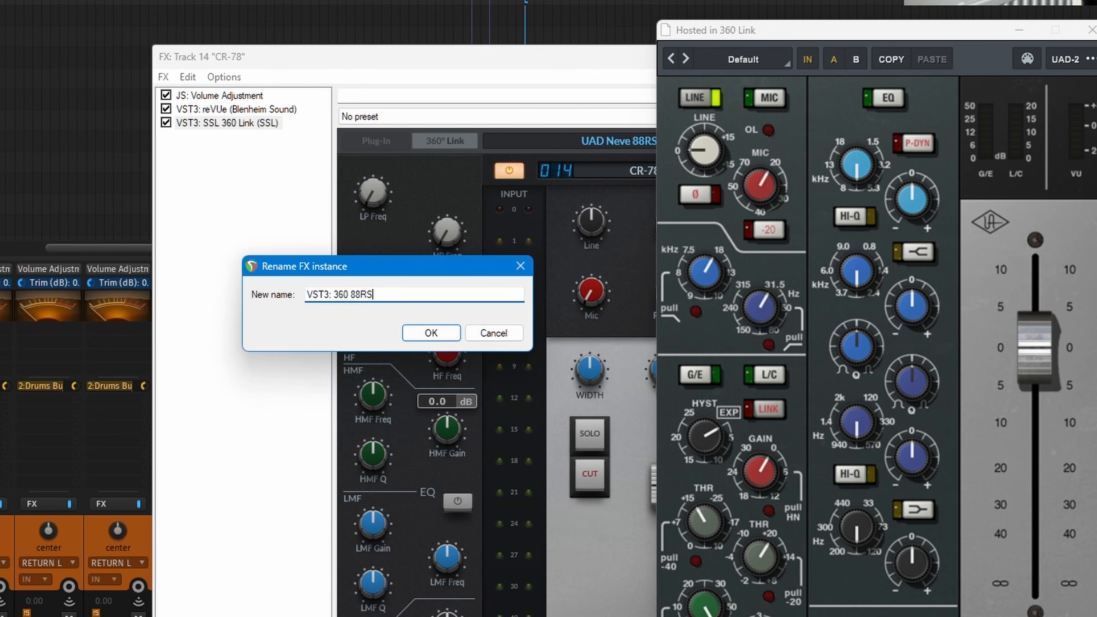
{"action": "key", "text": "Return"}
- Save the selected 360 88RS instance as an FX chain named Link360_Neve88RS, moving the hosted plug-in window aside
{"action": "right_click", "coordinate": [203, 122]}
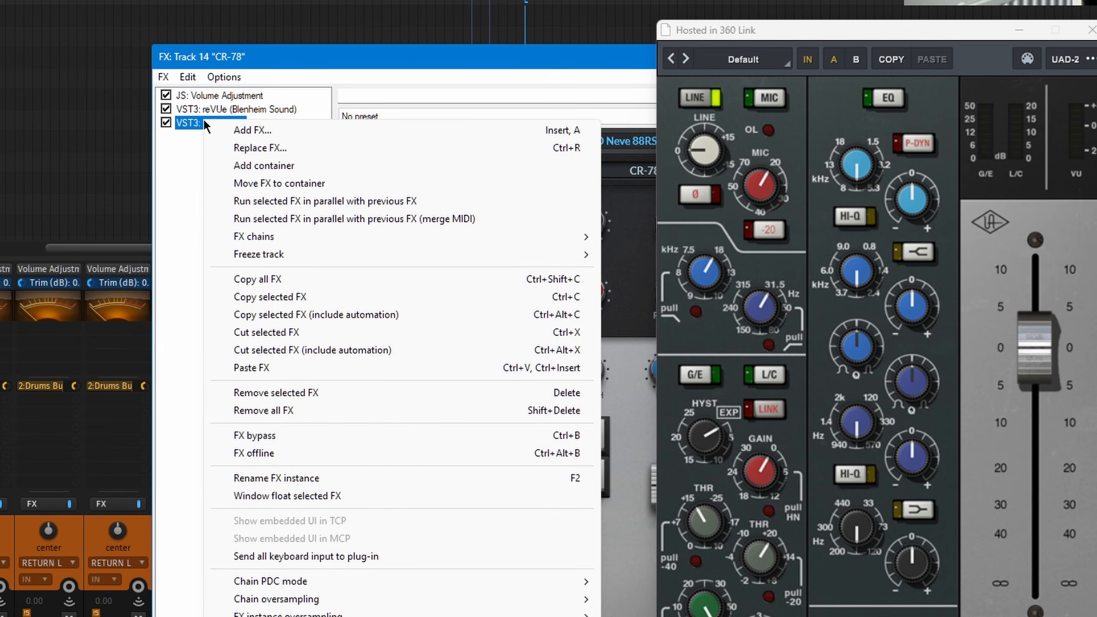
{"action": "mouse_move", "coordinate": [383, 240]}
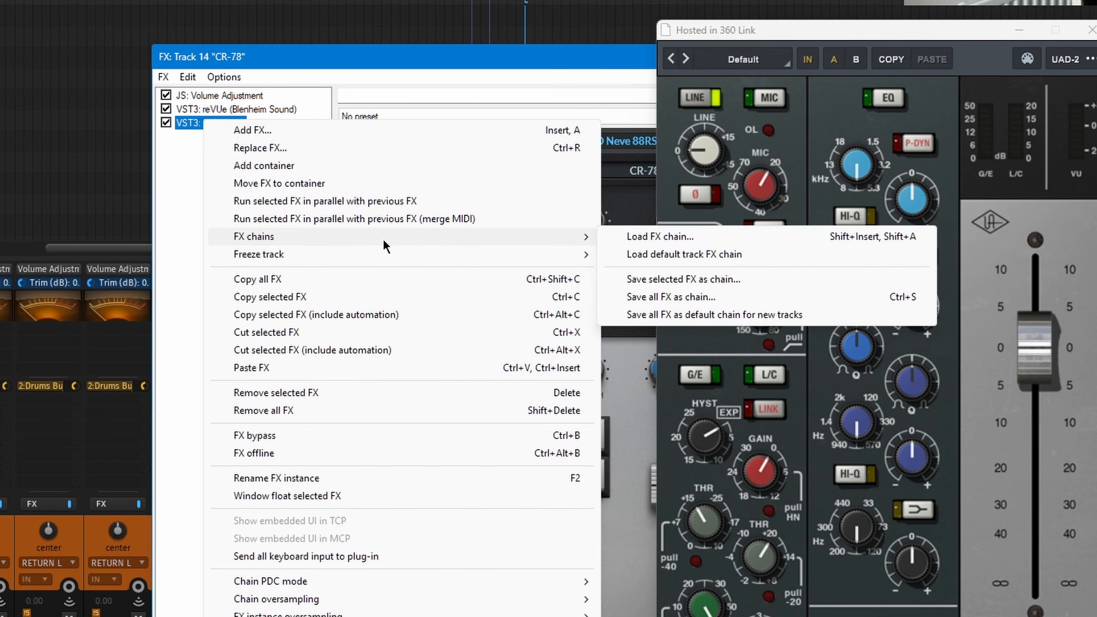
{"action": "left_click", "coordinate": [686, 277]}
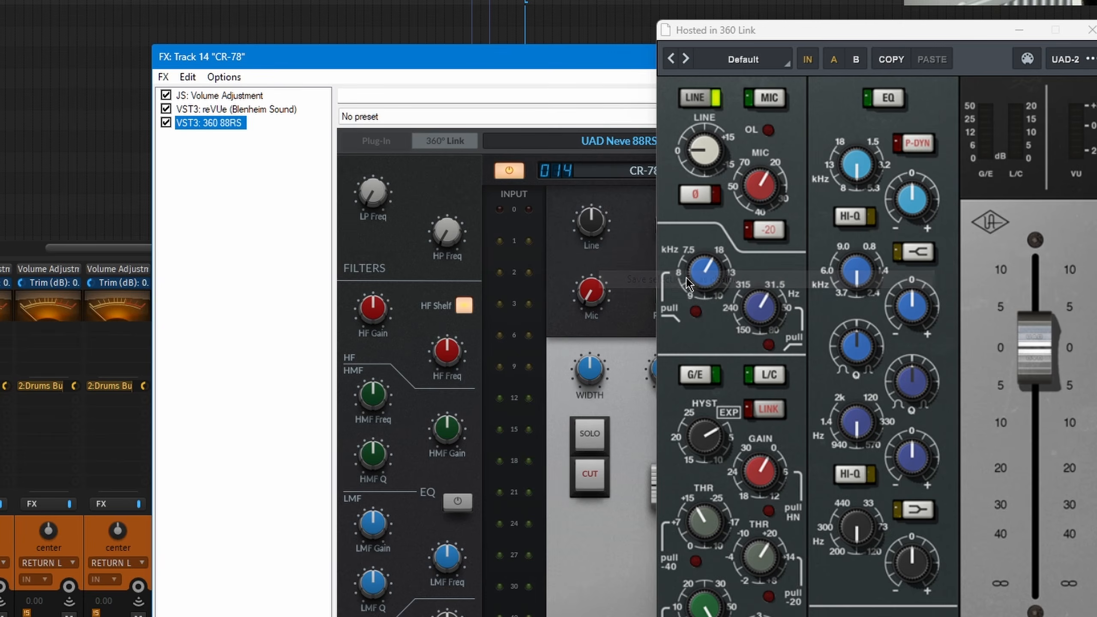
{"action": "left_click_drag", "start_coordinate": [778, 34], "coordinate": [1042, 44]}
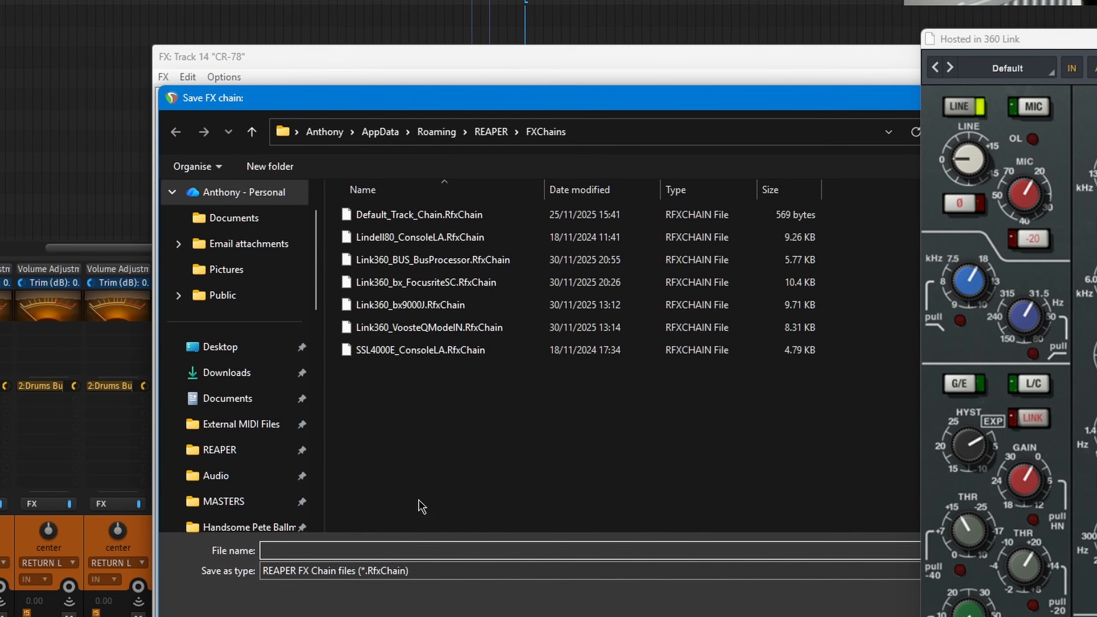
{"action": "left_click", "coordinate": [410, 305]}
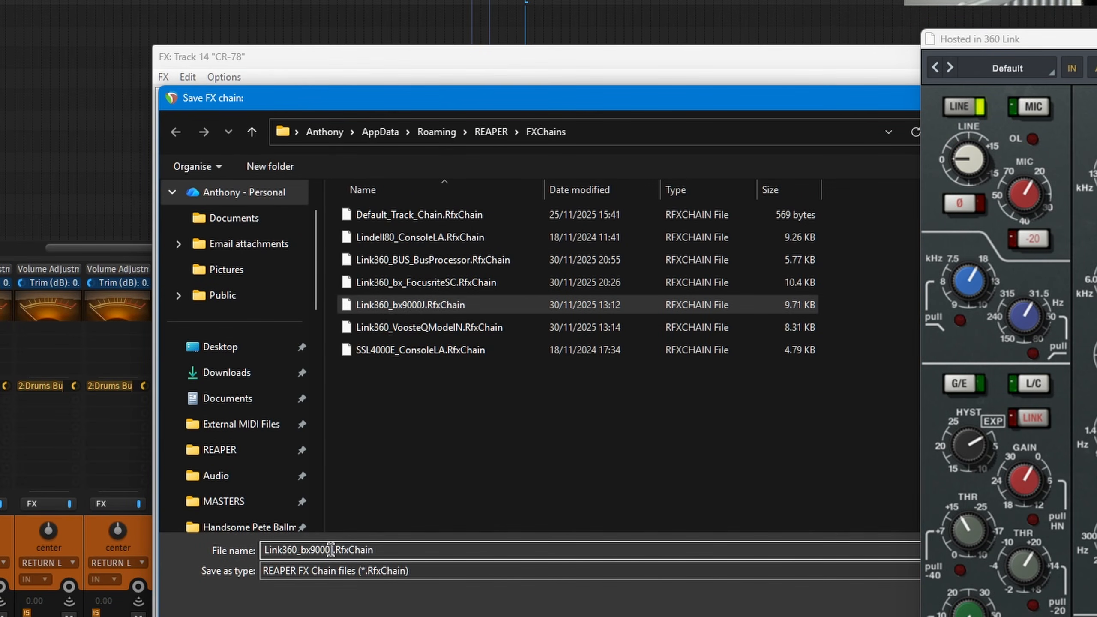
{"action": "left_click_drag", "start_coordinate": [334, 551], "coordinate": [301, 569]}
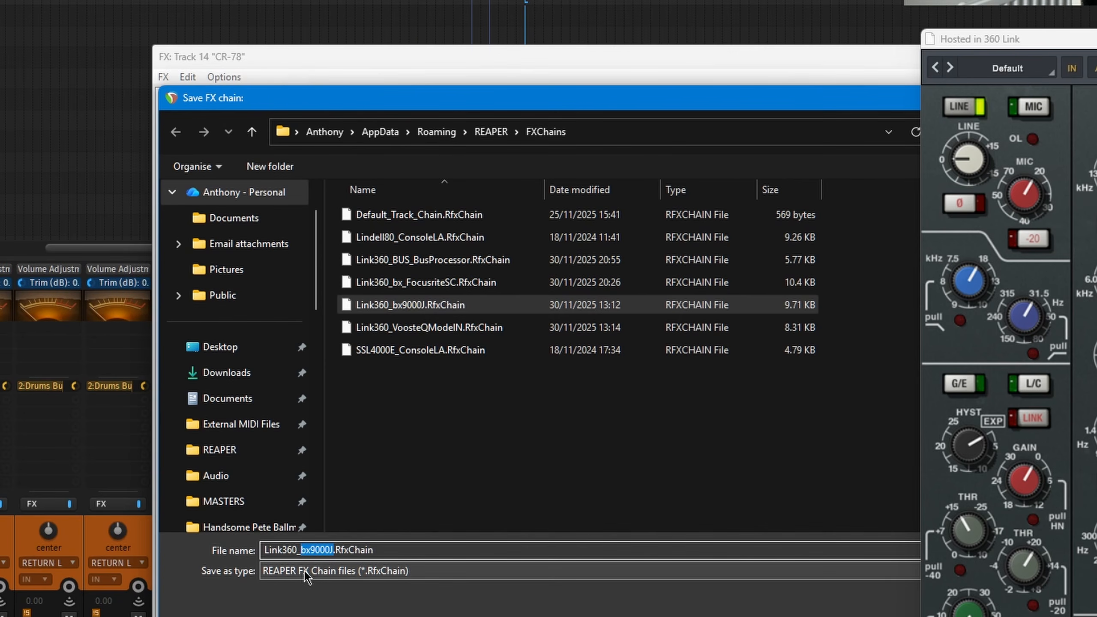
{"action": "type", "text": "Neve88"}
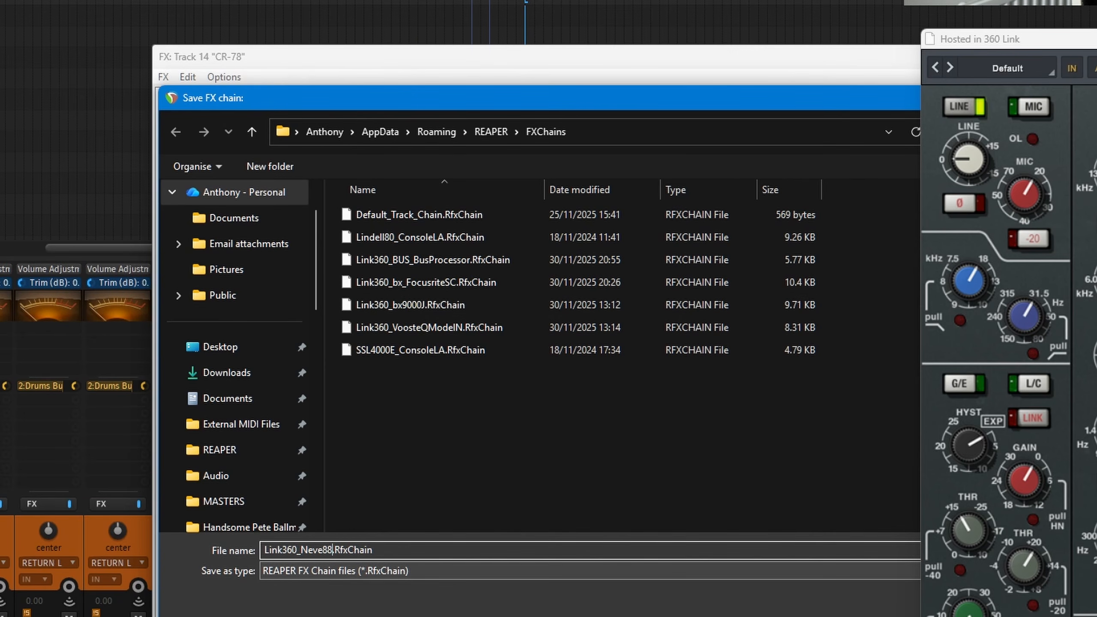
{"action": "type", "text": "RS"}
{"action": "key", "text": "Return"}
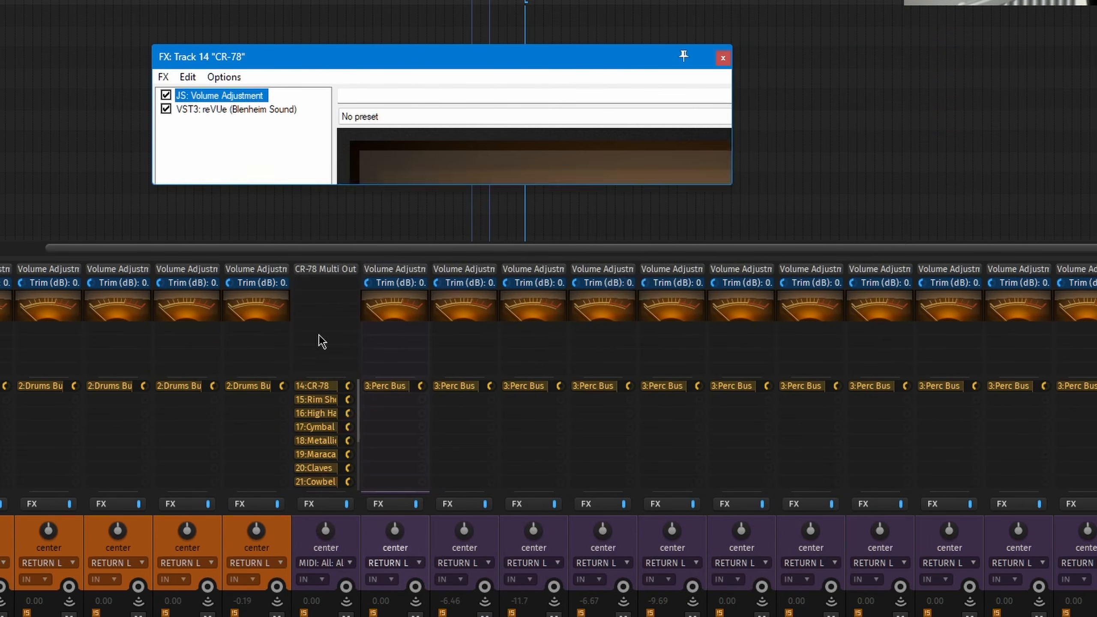
- Check the options for the saved Link360_Neve88RS chain, including shortcut creation, and leave without assigning a shortcut or adding the chain
{"action": "left_click", "coordinate": [171, 157]}
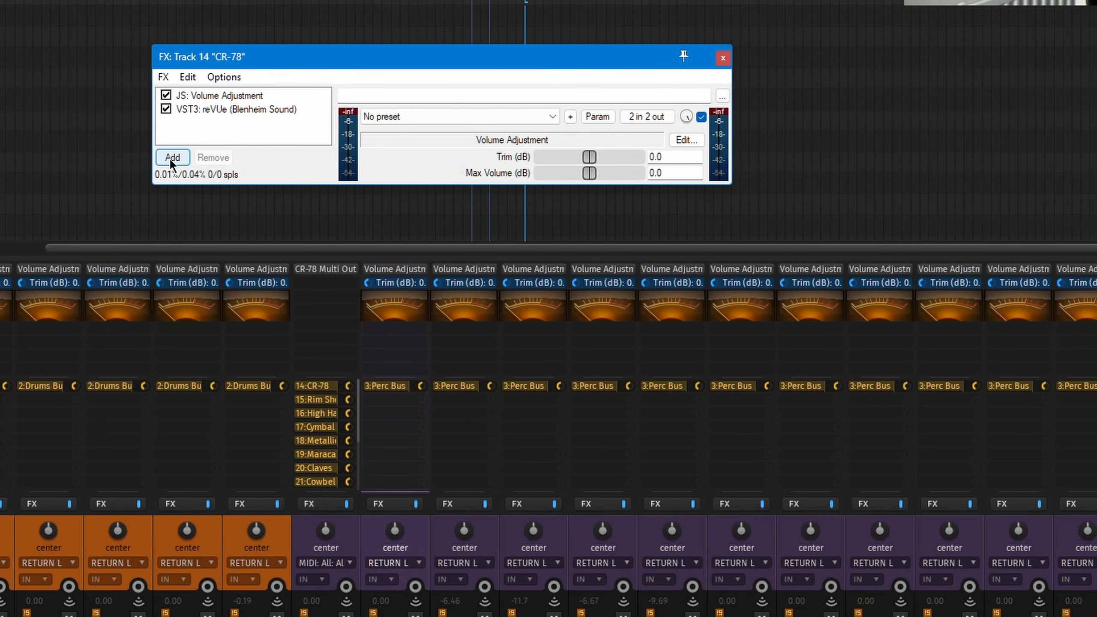
{"action": "left_click", "coordinate": [252, 119]}
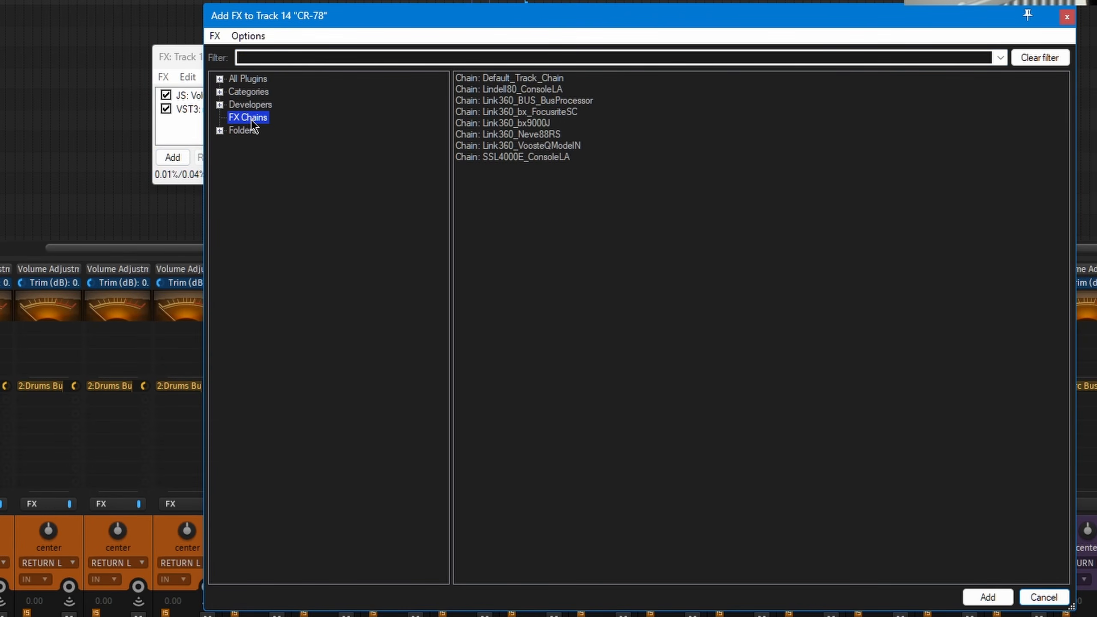
{"action": "left_click", "coordinate": [515, 135]}
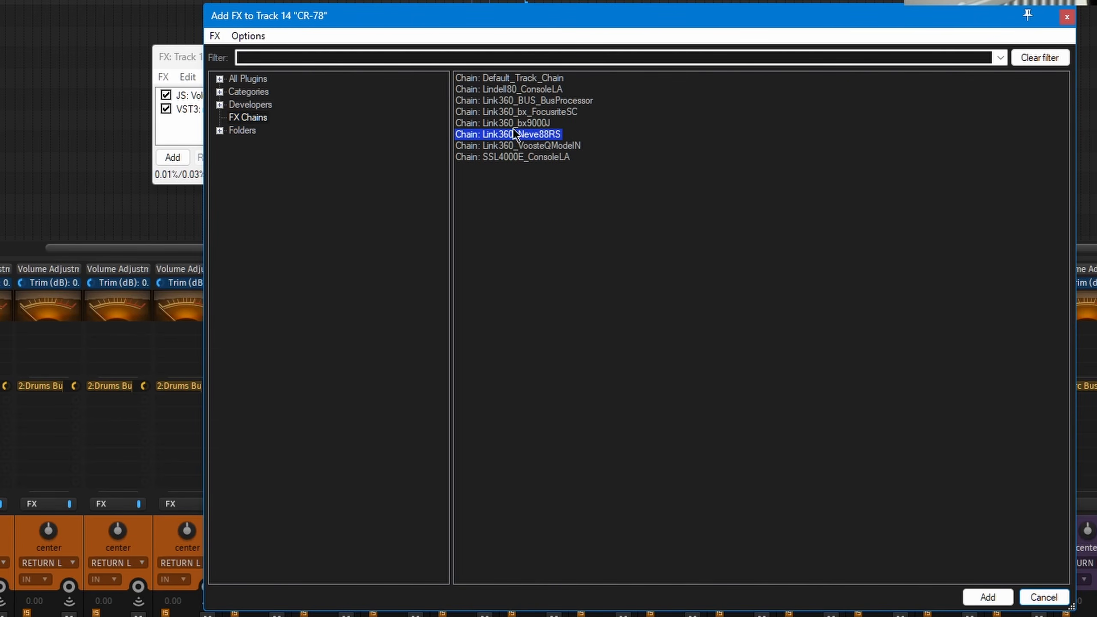
{"action": "right_click", "coordinate": [514, 134]}
{"action": "right_click", "coordinate": [499, 138]}
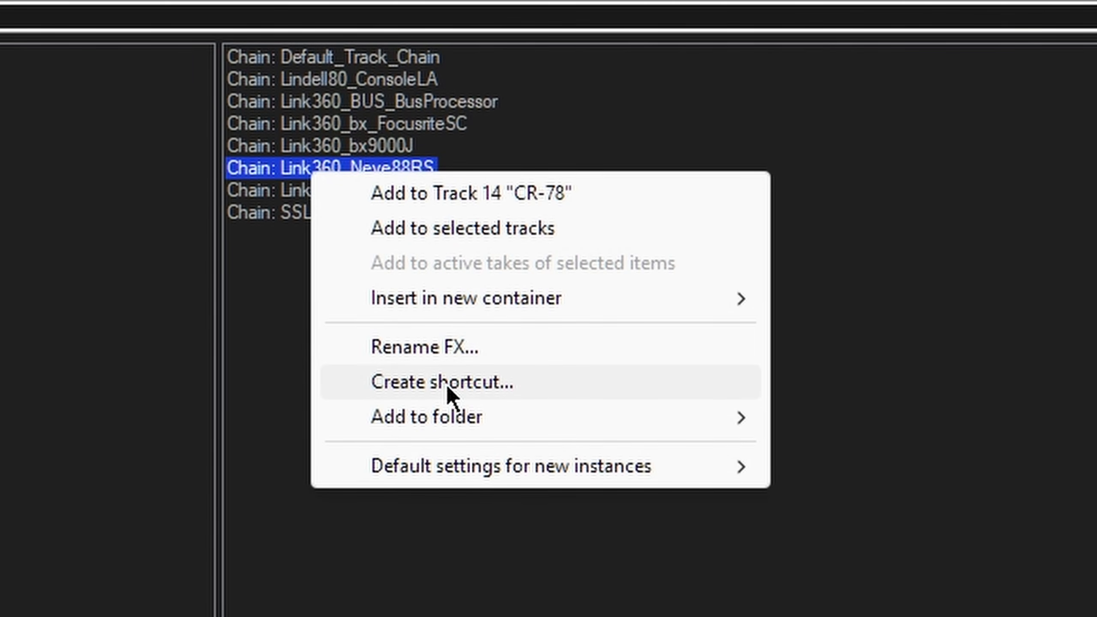
{"action": "left_click", "coordinate": [446, 384]}
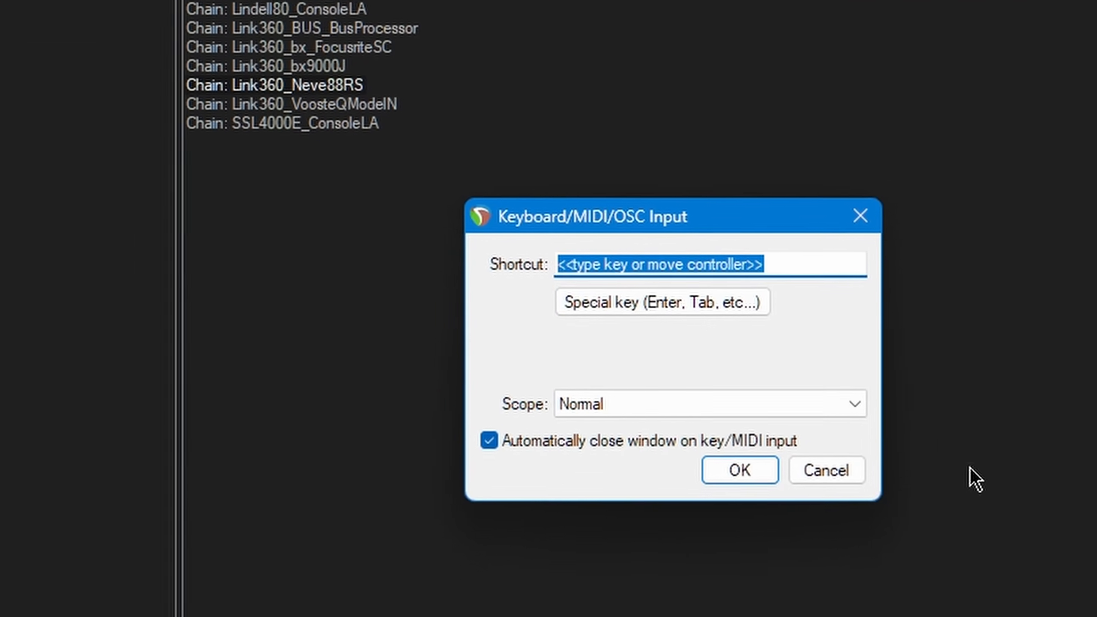
{"action": "left_click", "coordinate": [861, 506]}
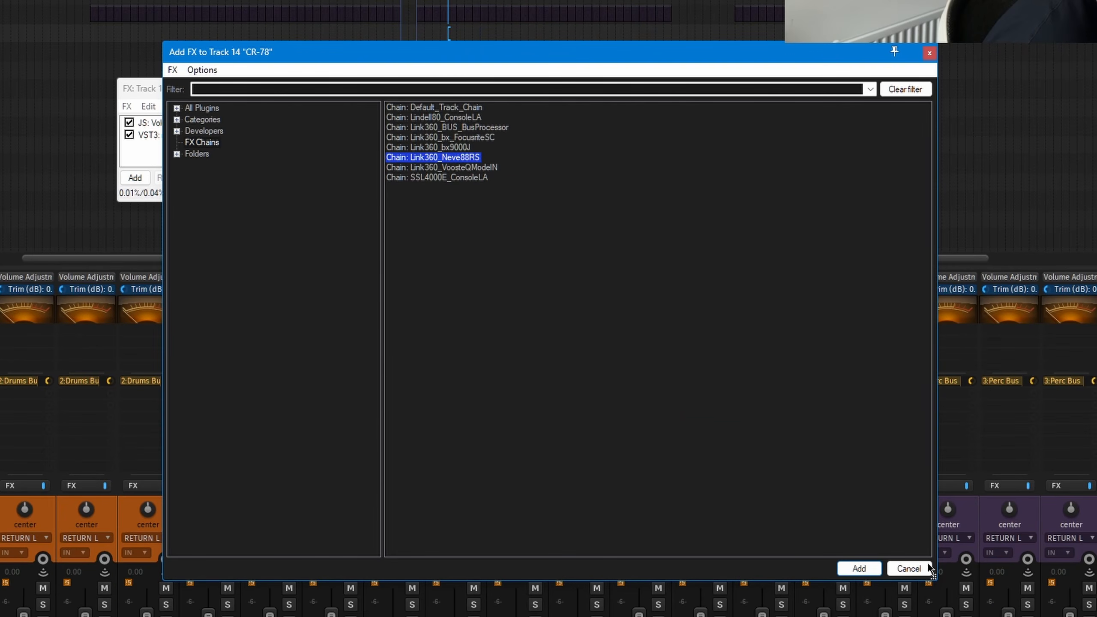
{"action": "left_click", "coordinate": [924, 568]}
{"action": "left_click", "coordinate": [624, 89]}
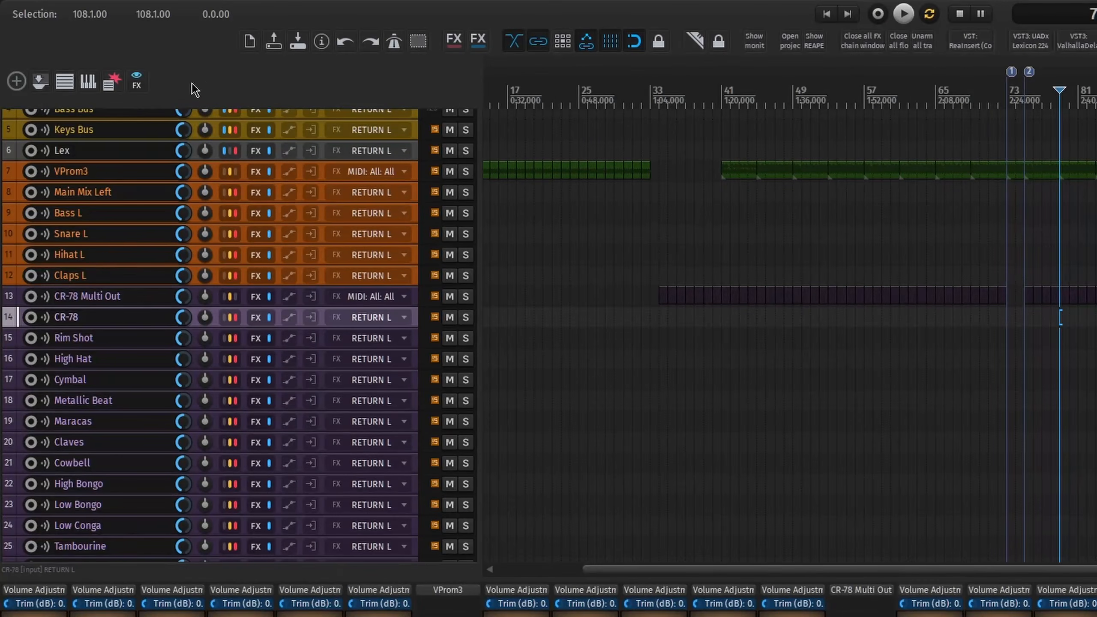
- Start customizing the main toolbar and search the available actions for "insert fx chain"
{"action": "right_click", "coordinate": [185, 84]}
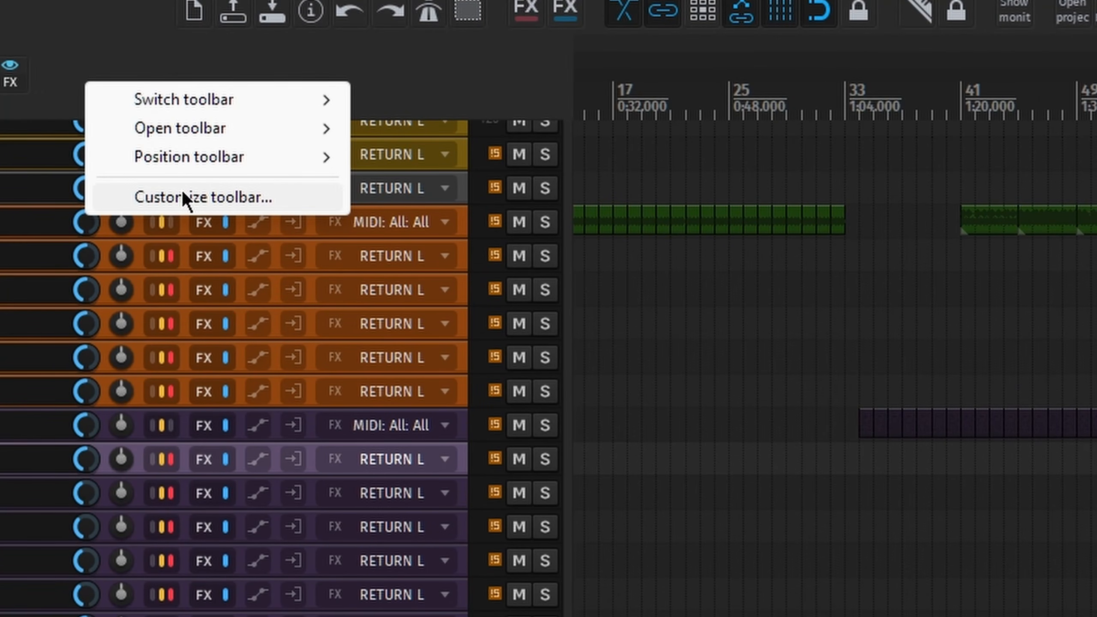
{"action": "left_click", "coordinate": [203, 183]}
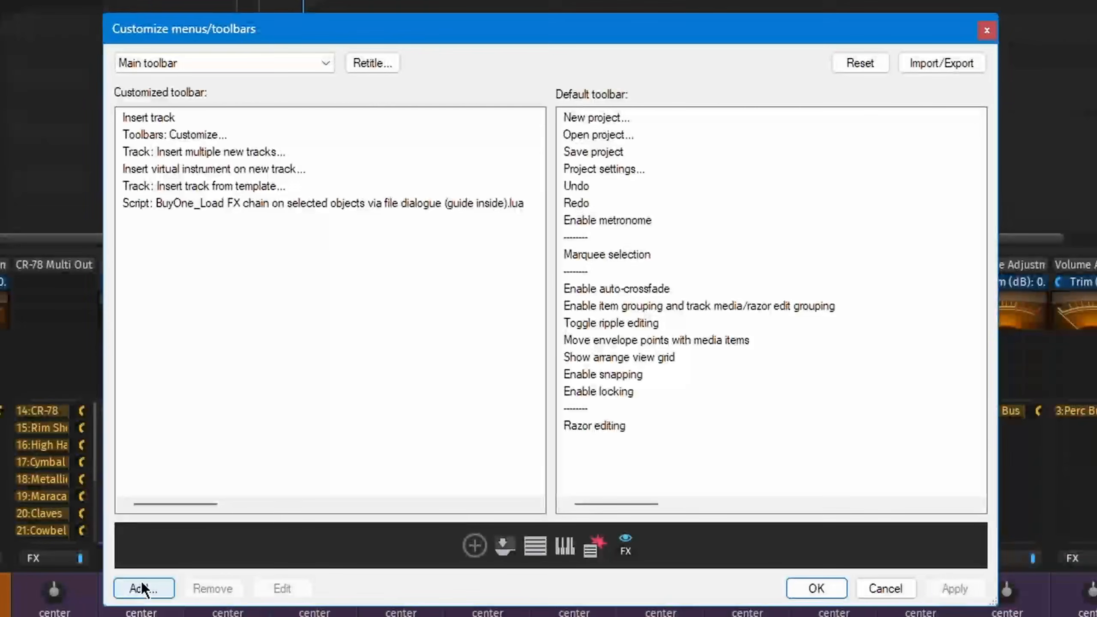
{"action": "left_click", "coordinate": [142, 584]}
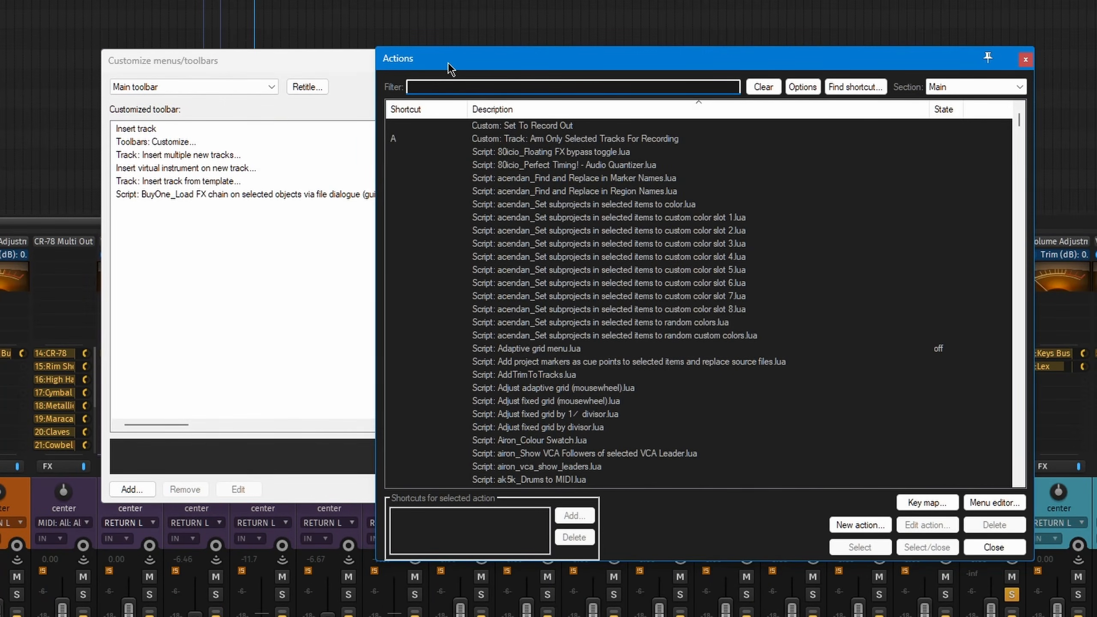
{"action": "left_click_drag", "start_coordinate": [449, 63], "coordinate": [392, 114]}
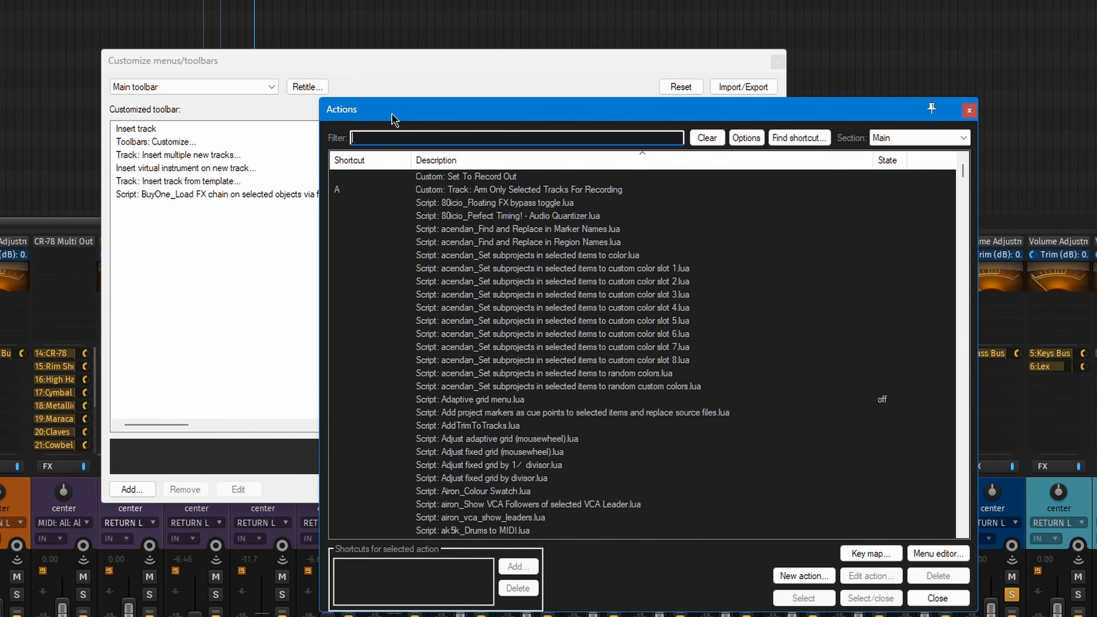
{"action": "left_click", "coordinate": [964, 599]}
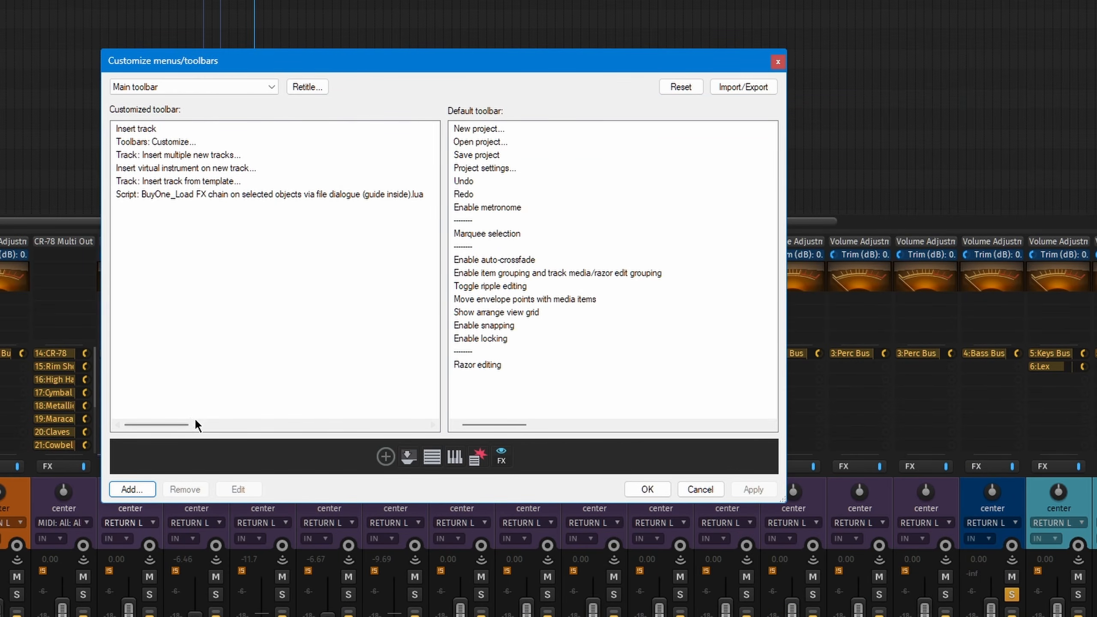
{"action": "left_click", "coordinate": [131, 490]}
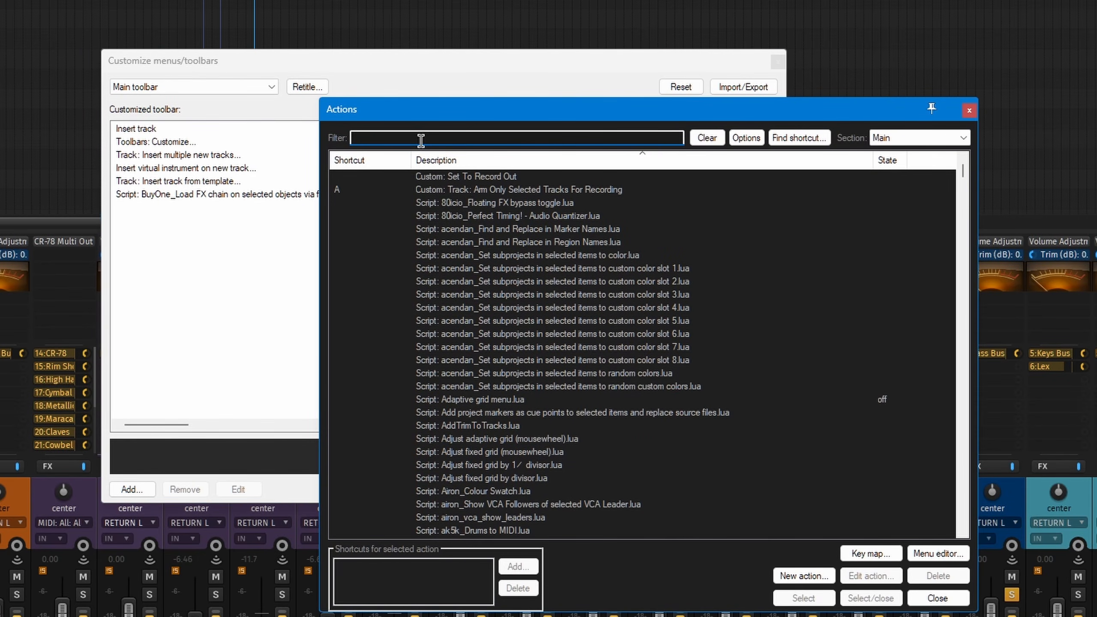
{"action": "type", "text": "insert fx ch"}
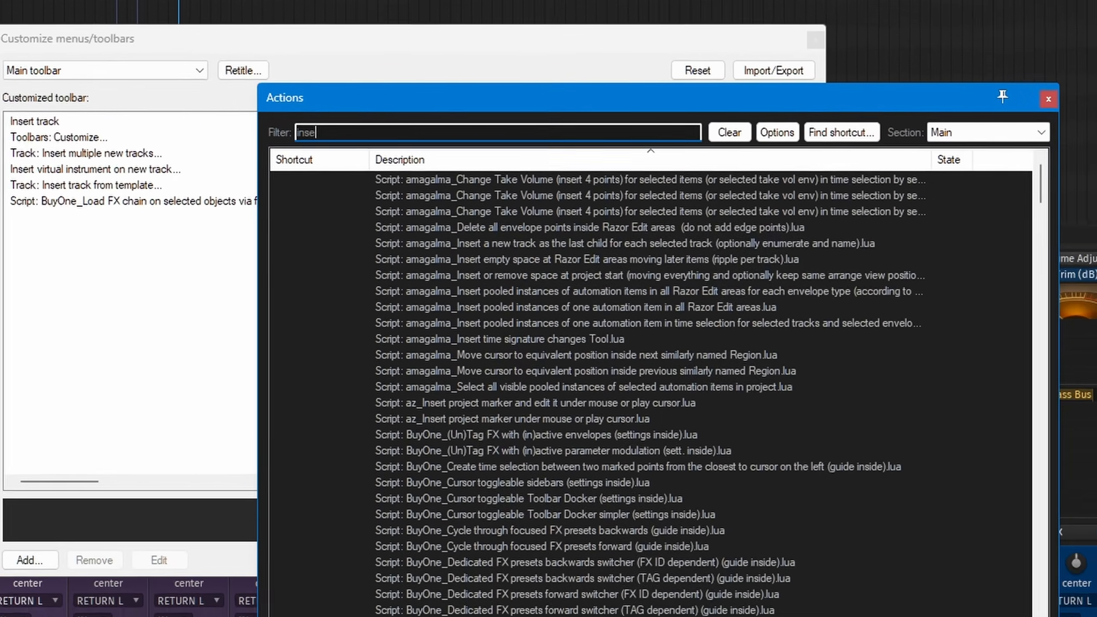
{"action": "type", "text": "ain"}
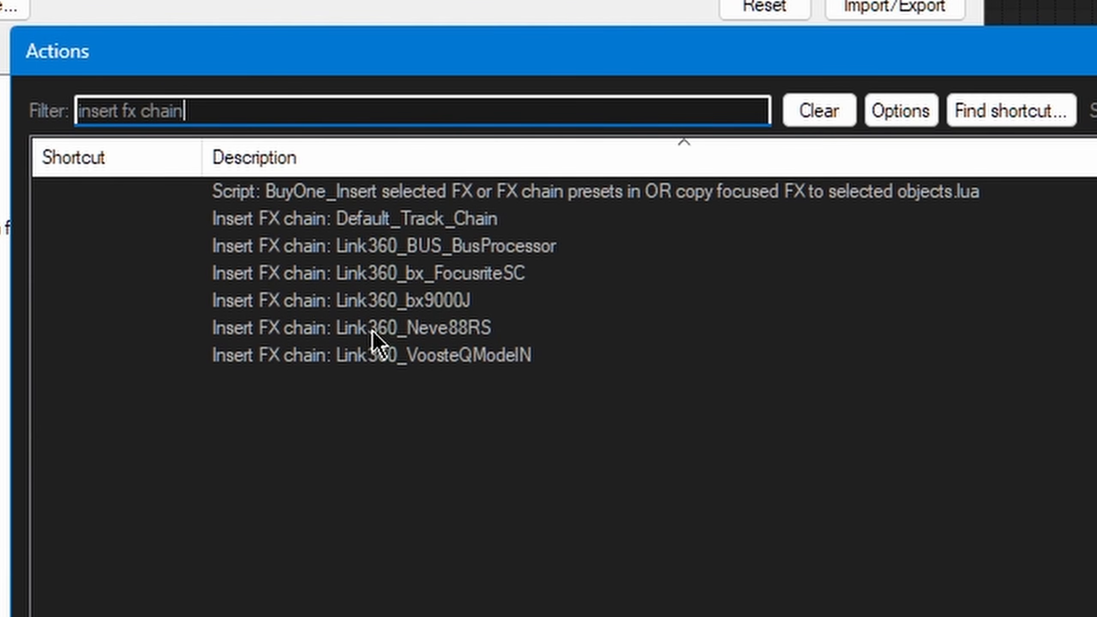
- Review the Link360 chain actions and add "Insert FX chain: Link360_Neve88RS" to the main toolbar
{"action": "left_click", "coordinate": [391, 327]}
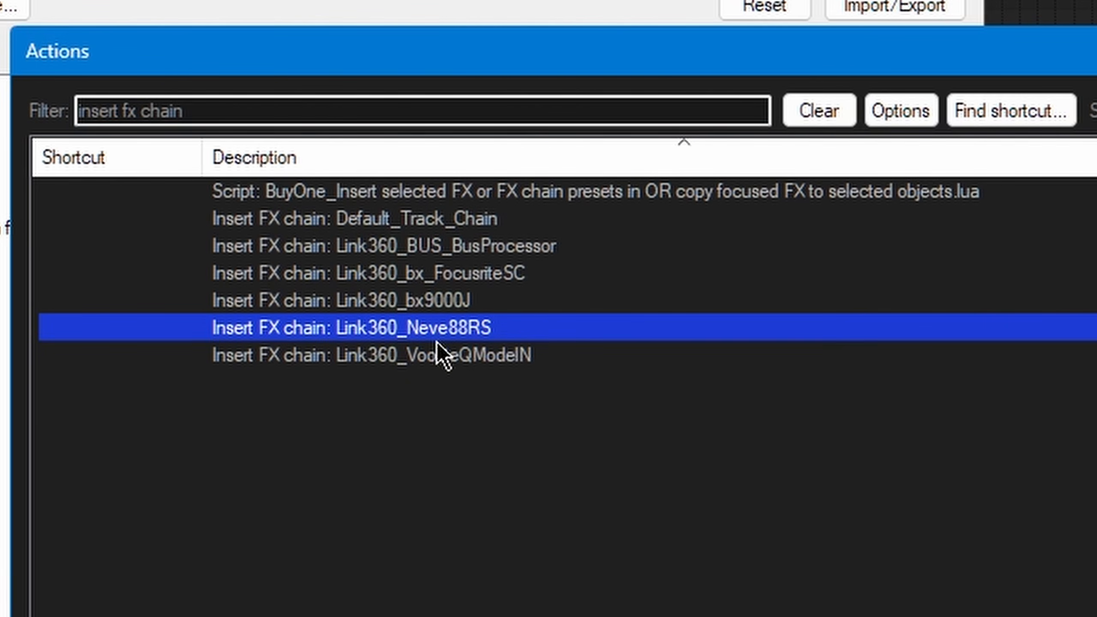
{"action": "left_click", "coordinate": [448, 350]}
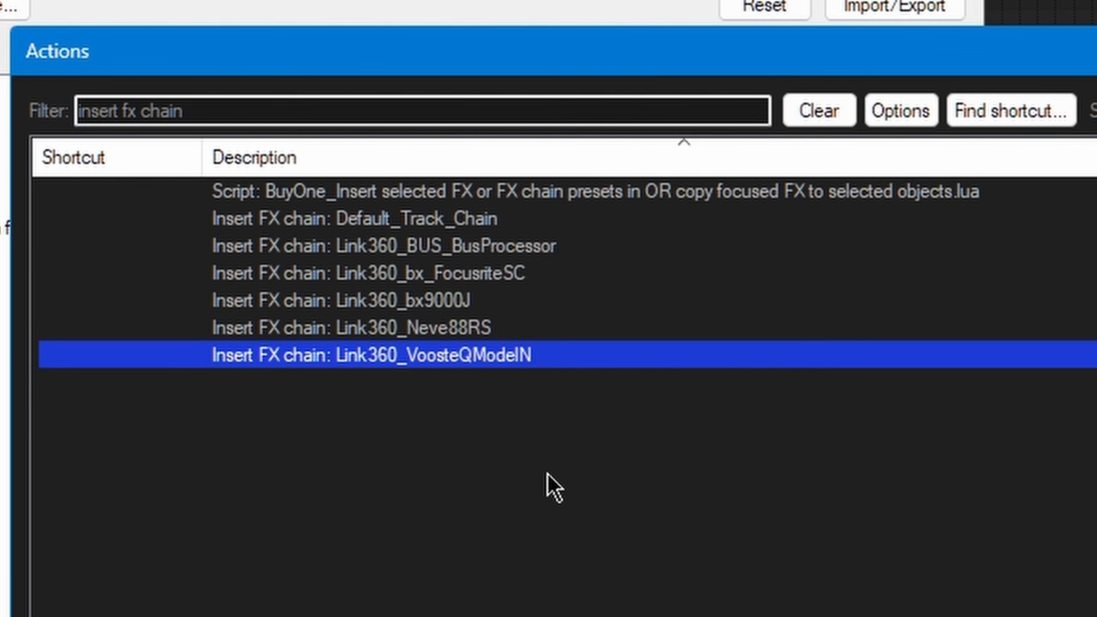
{"action": "left_click_drag", "start_coordinate": [546, 475], "coordinate": [328, 245]}
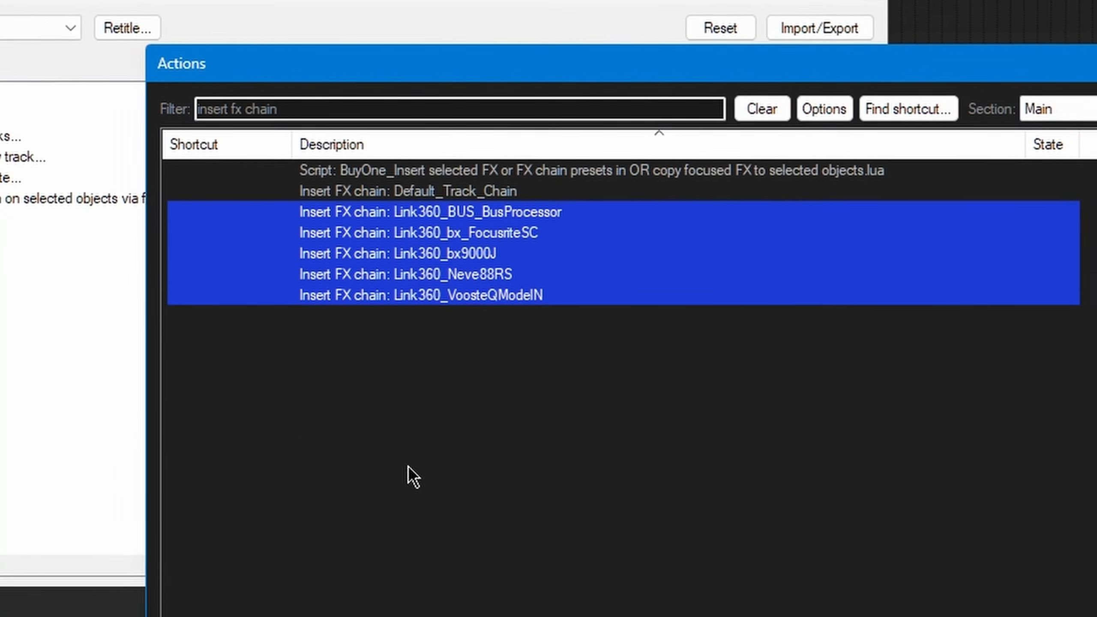
{"action": "left_click", "coordinate": [399, 499]}
{"action": "left_click", "coordinate": [496, 288]}
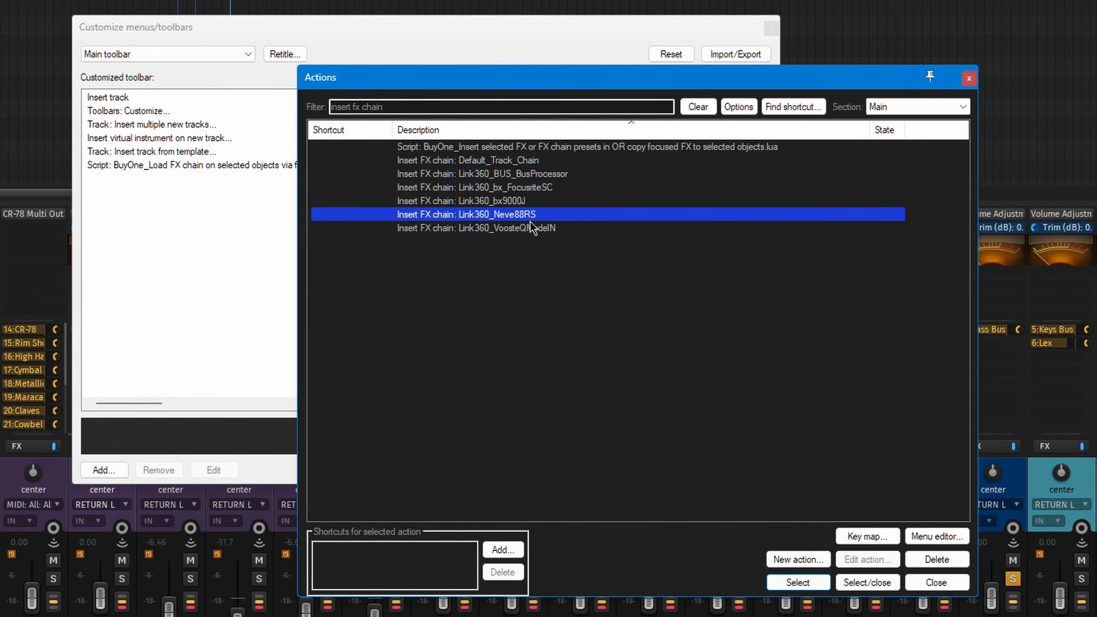
{"action": "double_click", "coordinate": [531, 214]}
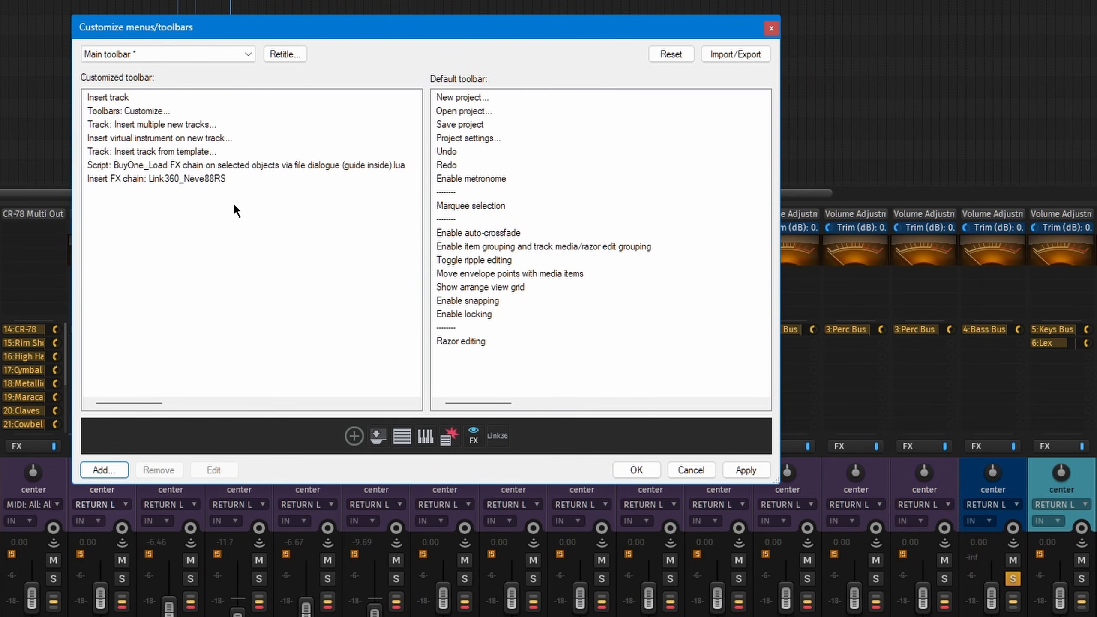
{"action": "left_click", "coordinate": [170, 178]}
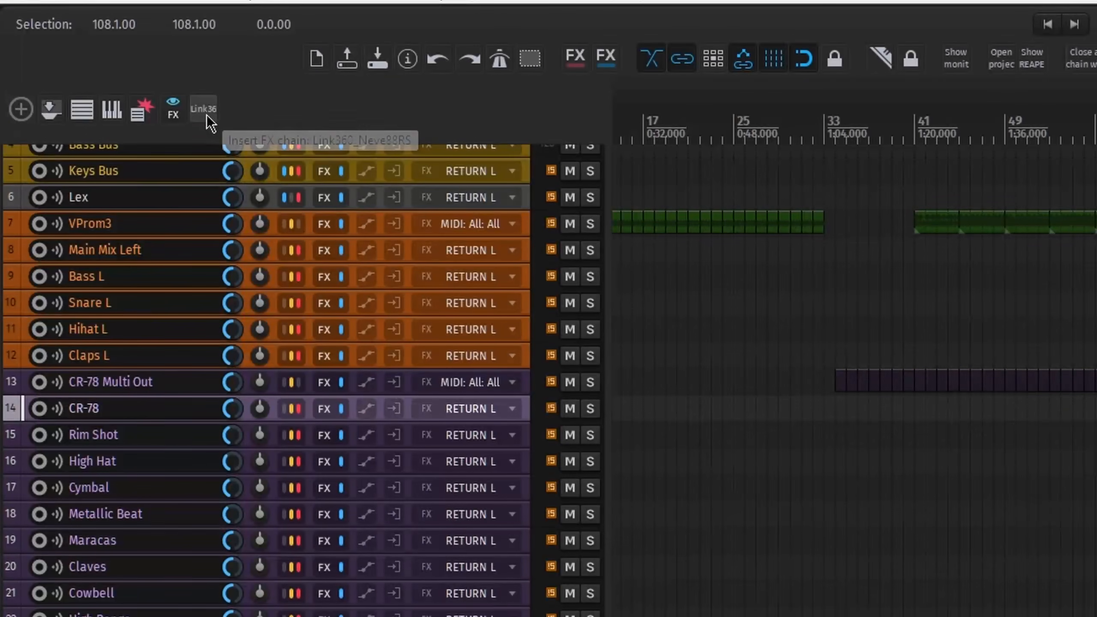
- Set the main toolbar's Link360_Neve88RS item to "Text double-wide icon, default tooltip" mode
{"action": "right_click", "coordinate": [262, 106]}
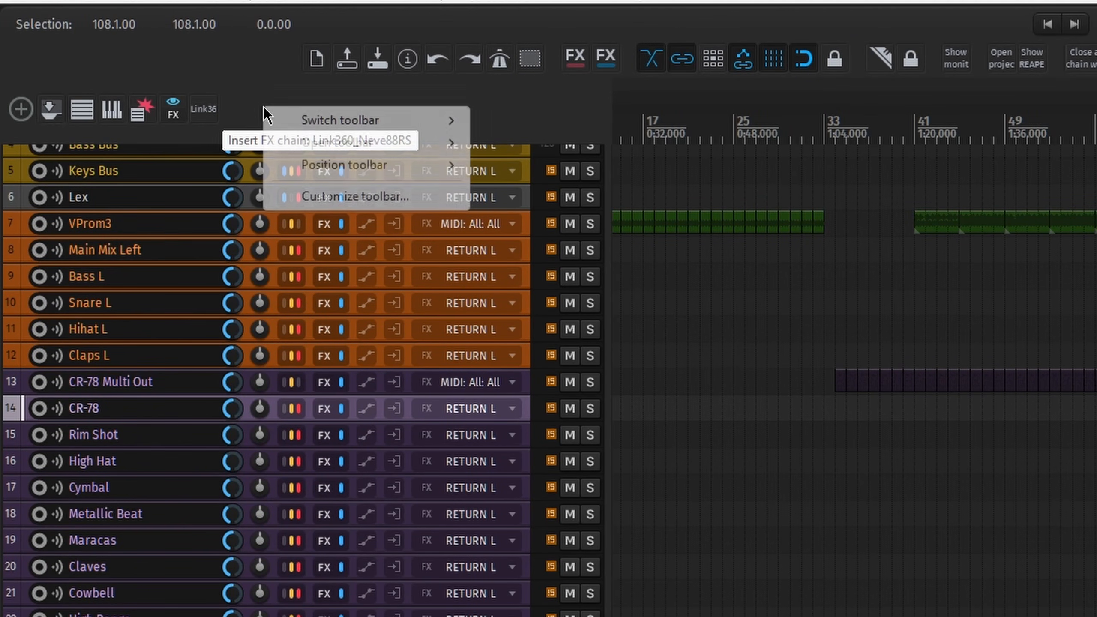
{"action": "left_click", "coordinate": [846, 456]}
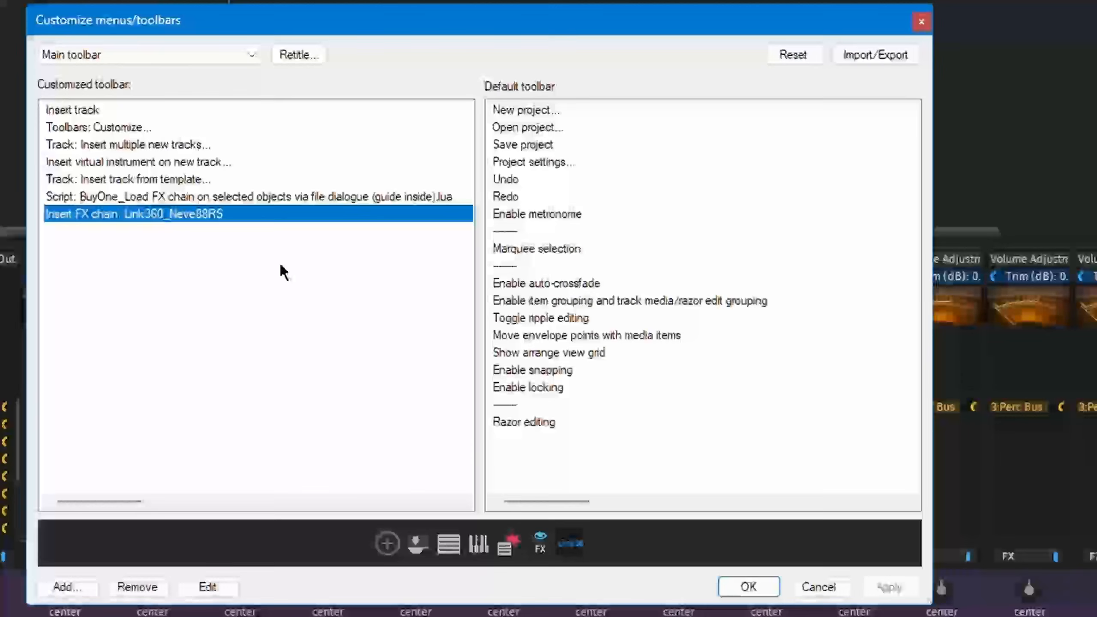
{"action": "right_click", "coordinate": [163, 217]}
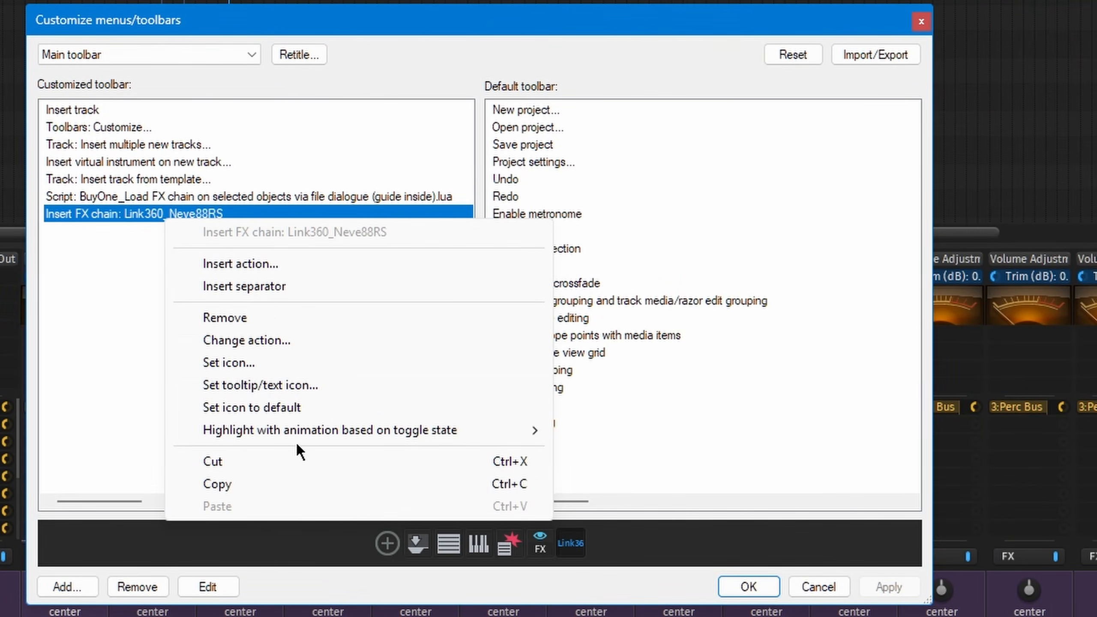
{"action": "left_click", "coordinate": [255, 383]}
{"action": "left_click", "coordinate": [618, 474]}
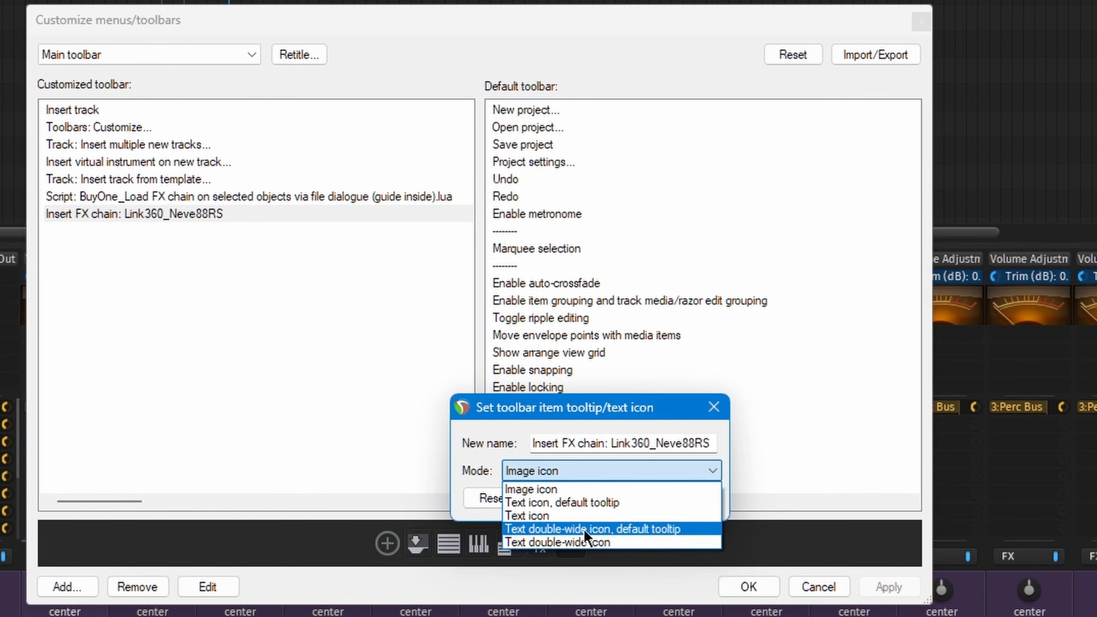
{"action": "left_click", "coordinate": [547, 525]}
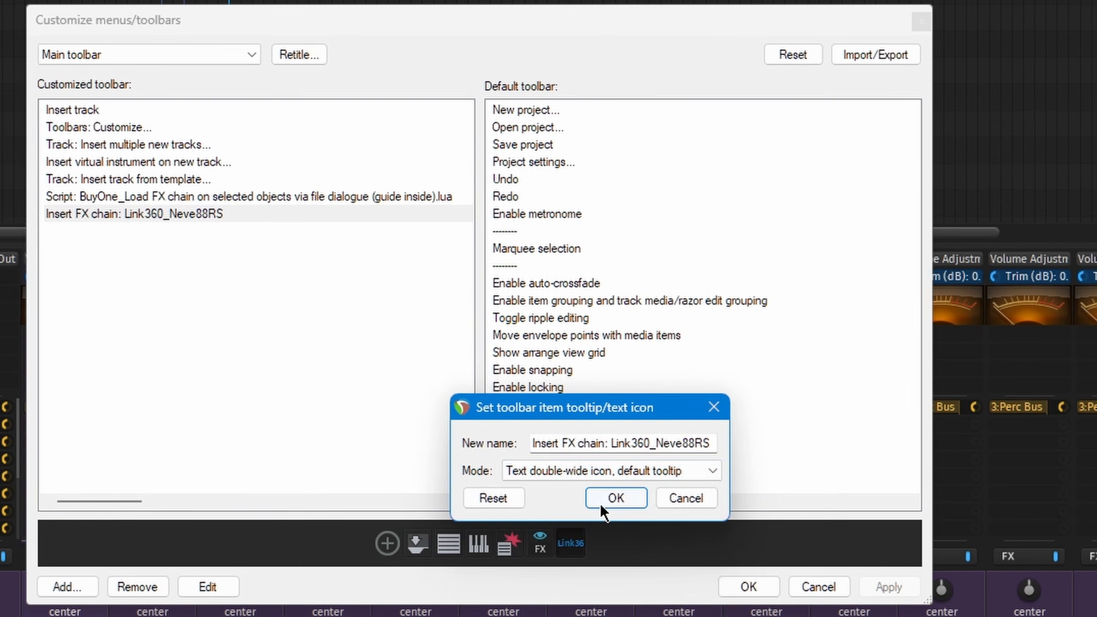
{"action": "left_click", "coordinate": [600, 505]}
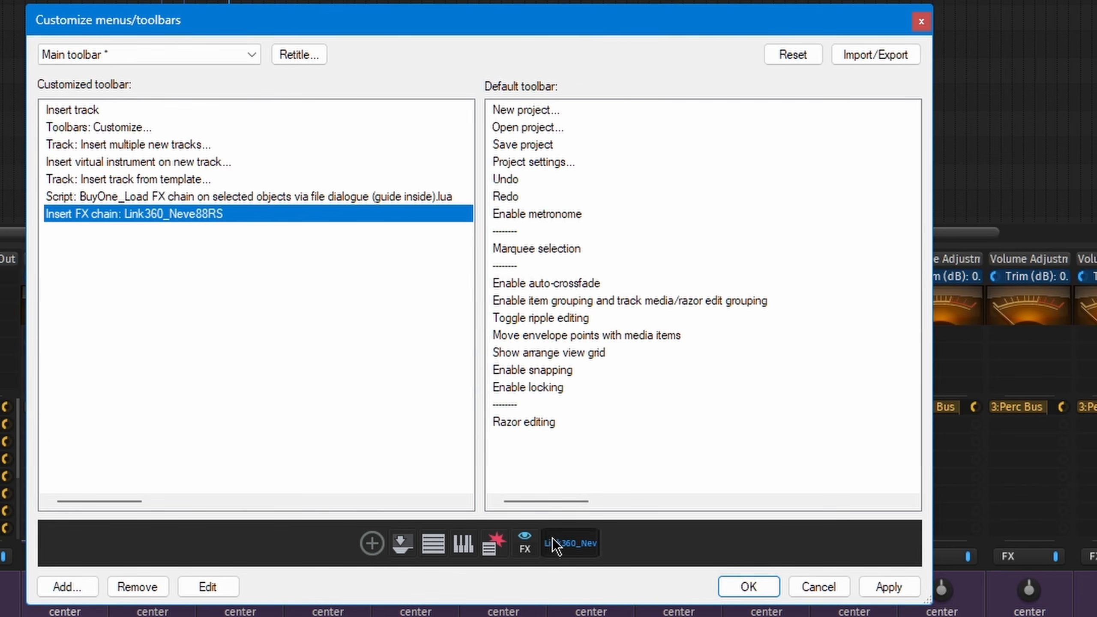
- Apply the toolbar changes and use the new Link360_Neve88RS item to insert the chain on all tracks from CR-78 to Guiro
{"action": "left_click", "coordinate": [749, 586]}
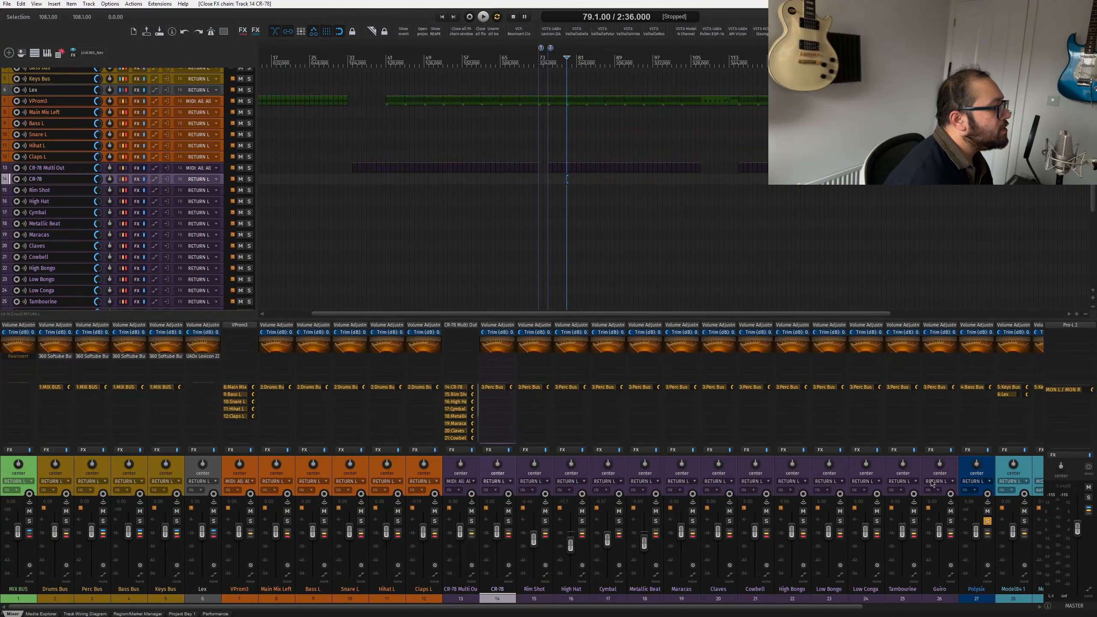
{"action": "left_click", "coordinate": [952, 470], "text": "shift"}
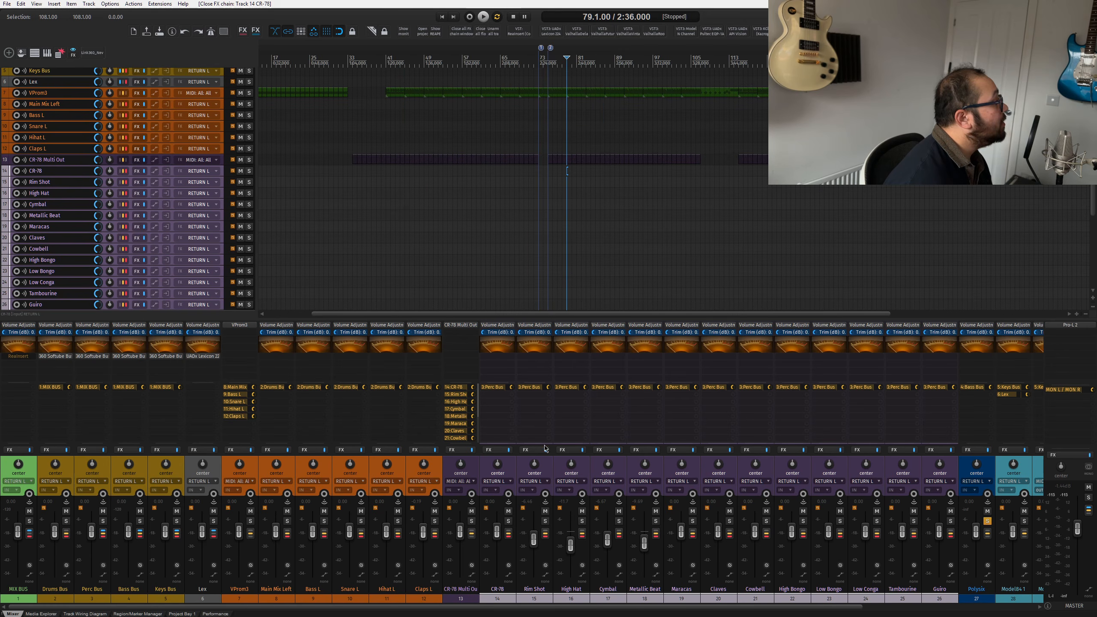
{"action": "left_click_drag", "start_coordinate": [387, 168], "coordinate": [450, 268]}
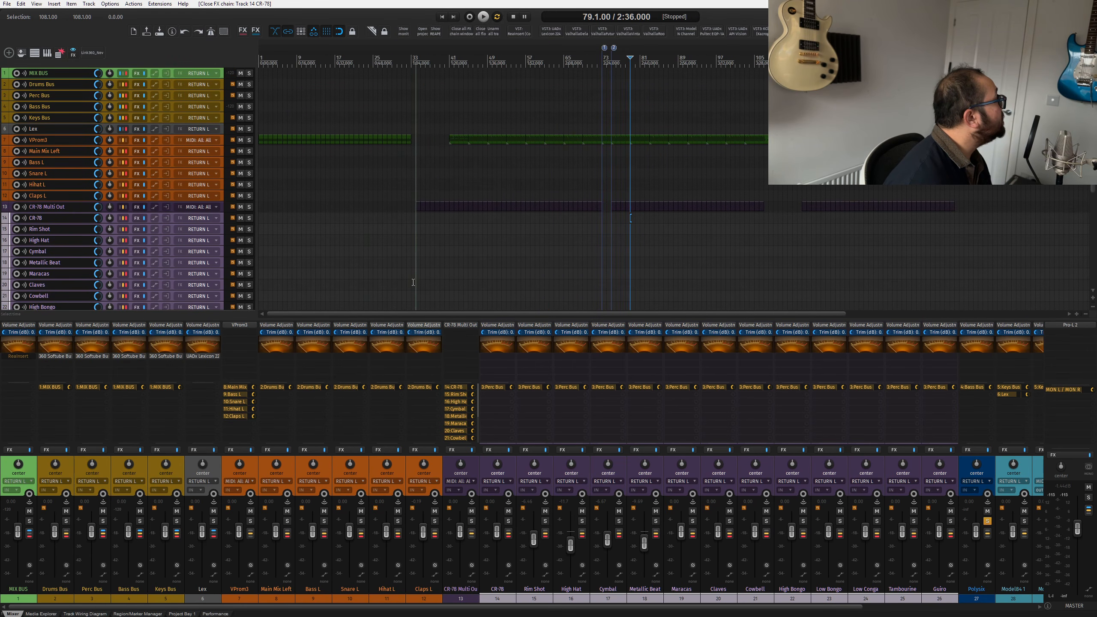
{"action": "left_click_drag", "start_coordinate": [410, 191], "coordinate": [370, 141]}
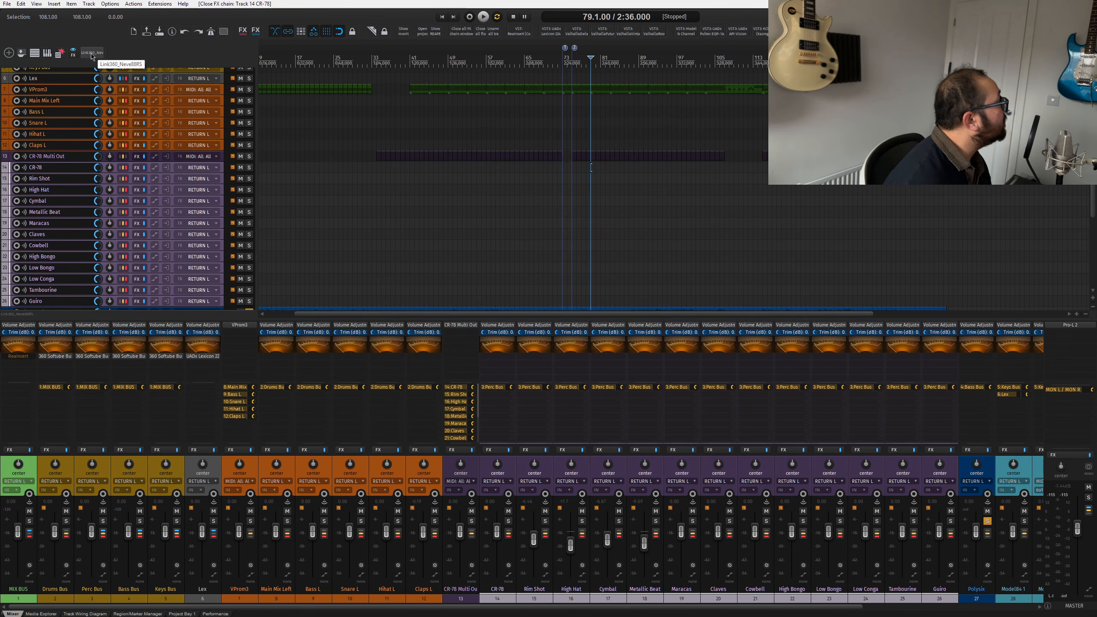
{"action": "left_click", "coordinate": [89, 53]}
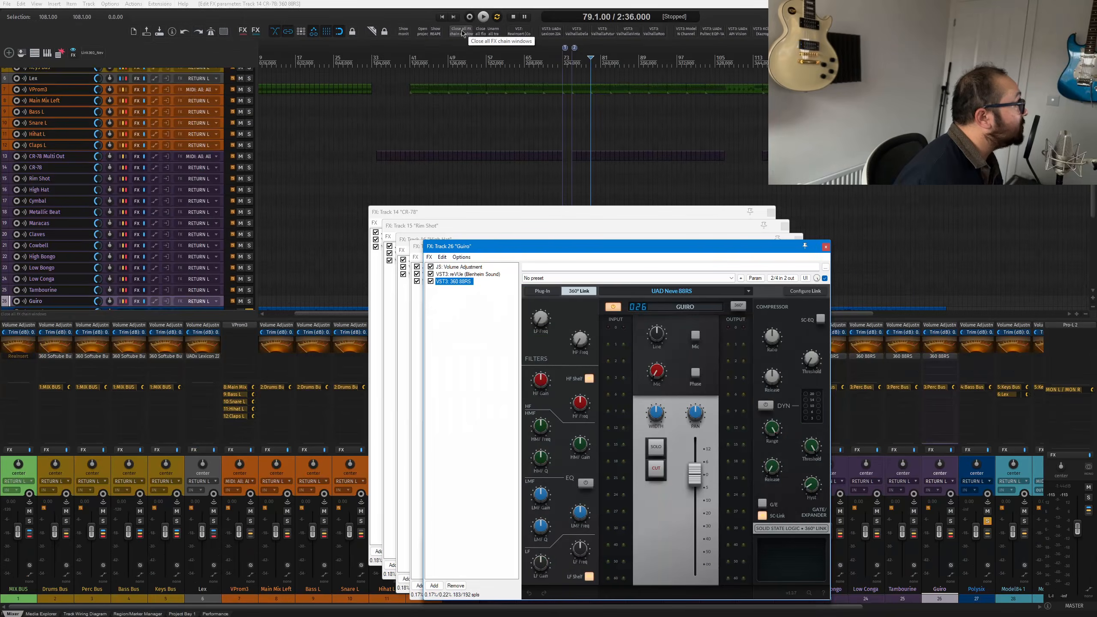
- Close all FX chain windows and check the newly loaded channels in SSL 360°, selecting the Rim Shot channel before returning to REAPER
{"action": "left_click", "coordinate": [462, 33]}
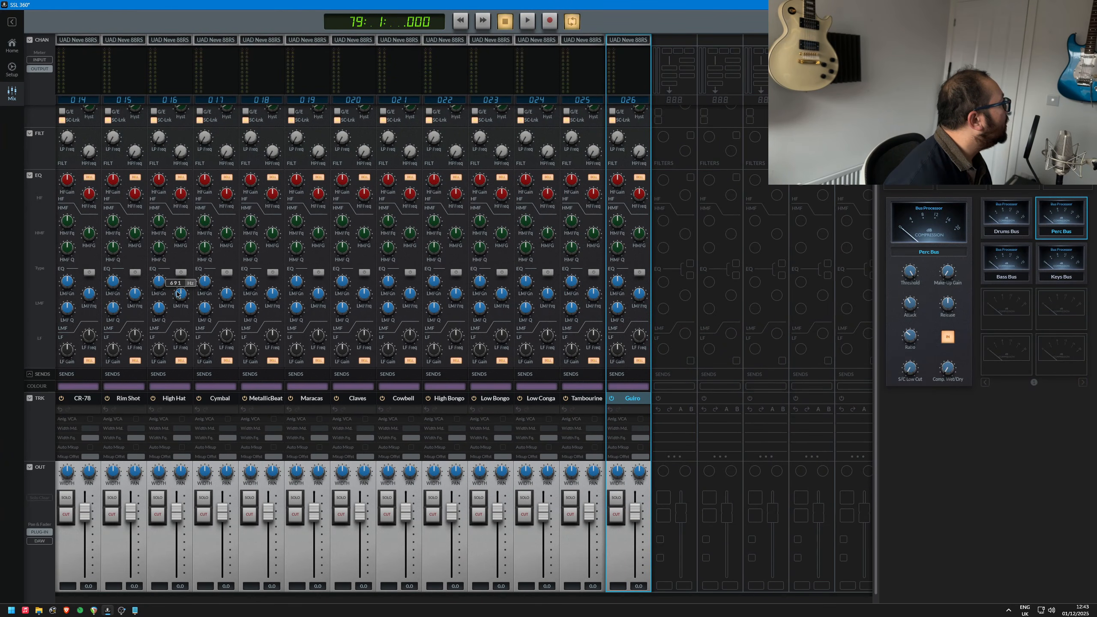
{"action": "left_click", "coordinate": [116, 184]}
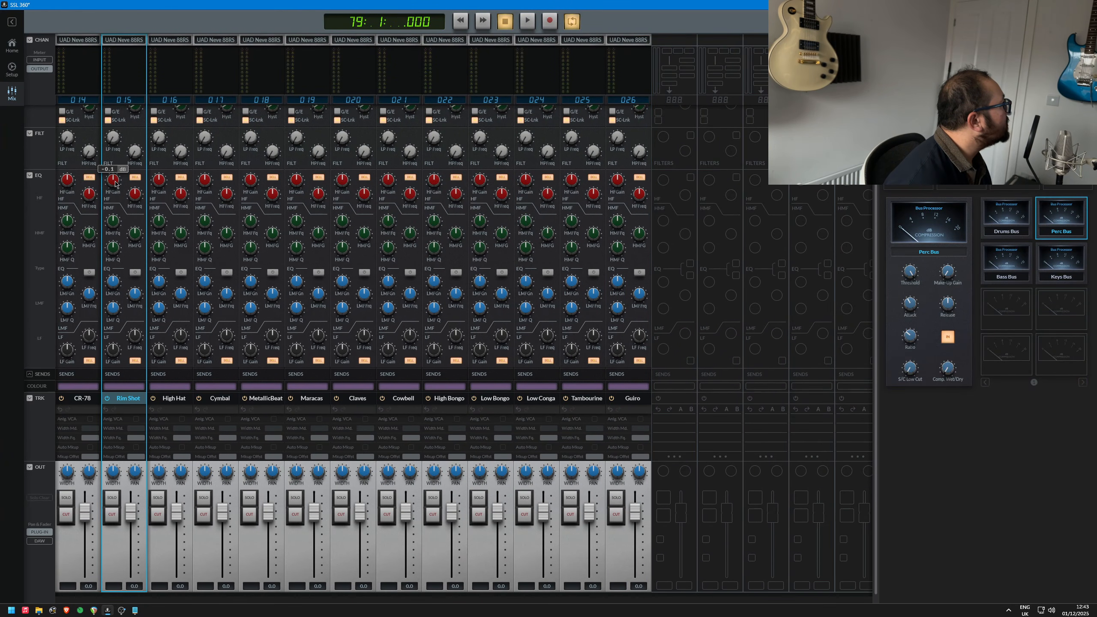
{"action": "key", "text": "alt+Tab"}
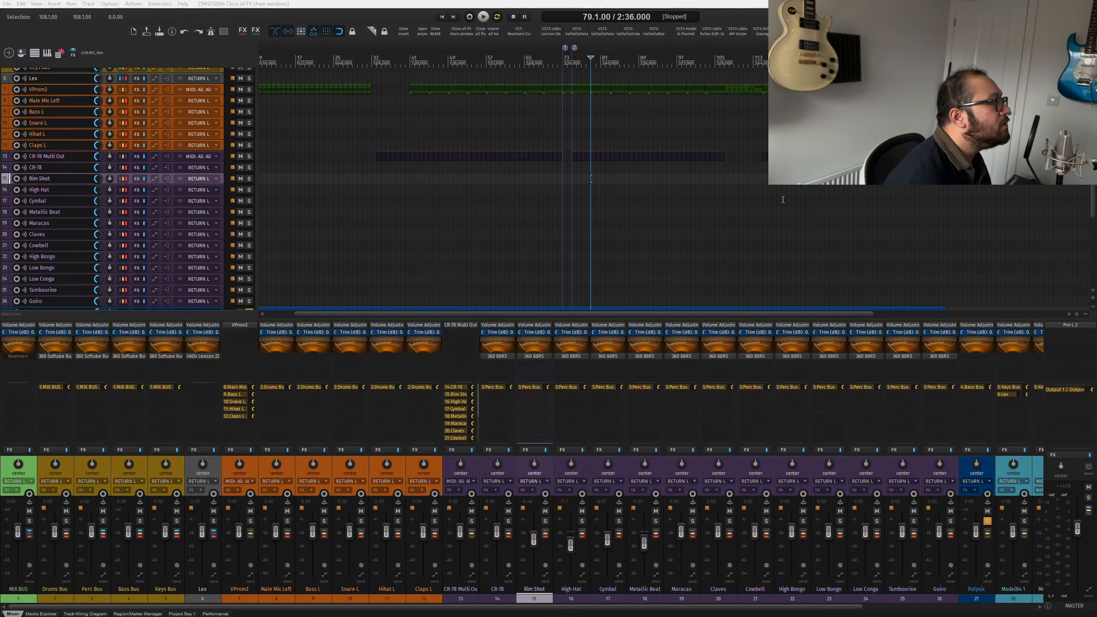
- Open the Tambourine track's 360 88RS plug-in to inspect its mapping and hosted Neve 88RS, and close both windows
{"action": "left_click", "coordinate": [887, 355]}
{"action": "left_click_drag", "start_coordinate": [267, 33], "coordinate": [458, 100]}
{"action": "left_click", "coordinate": [483, 125]}
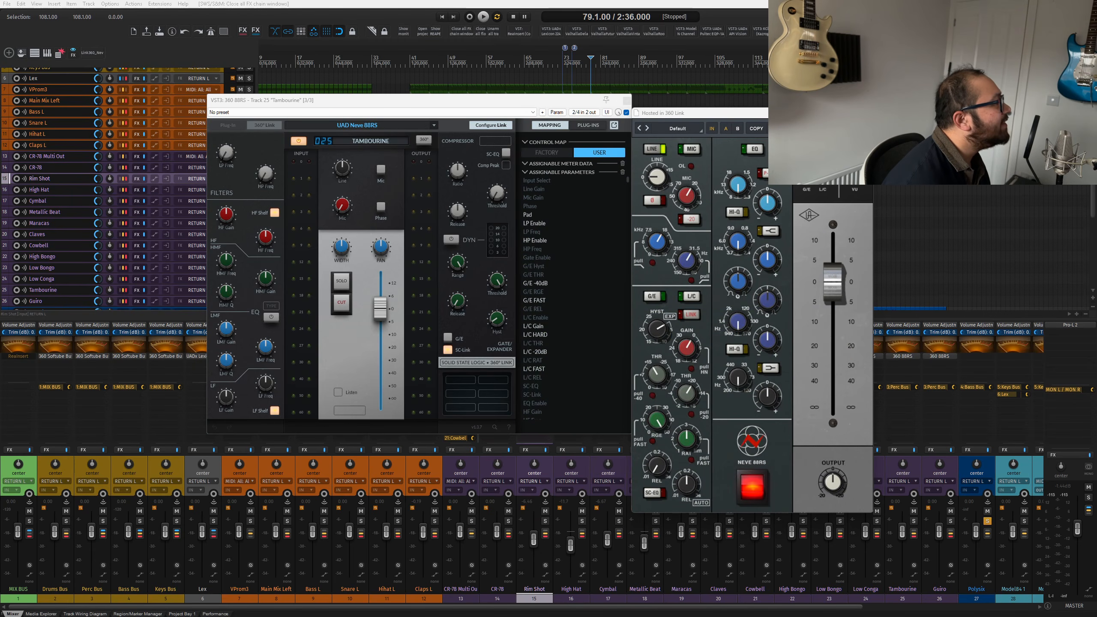
{"action": "left_click", "coordinate": [865, 113]}
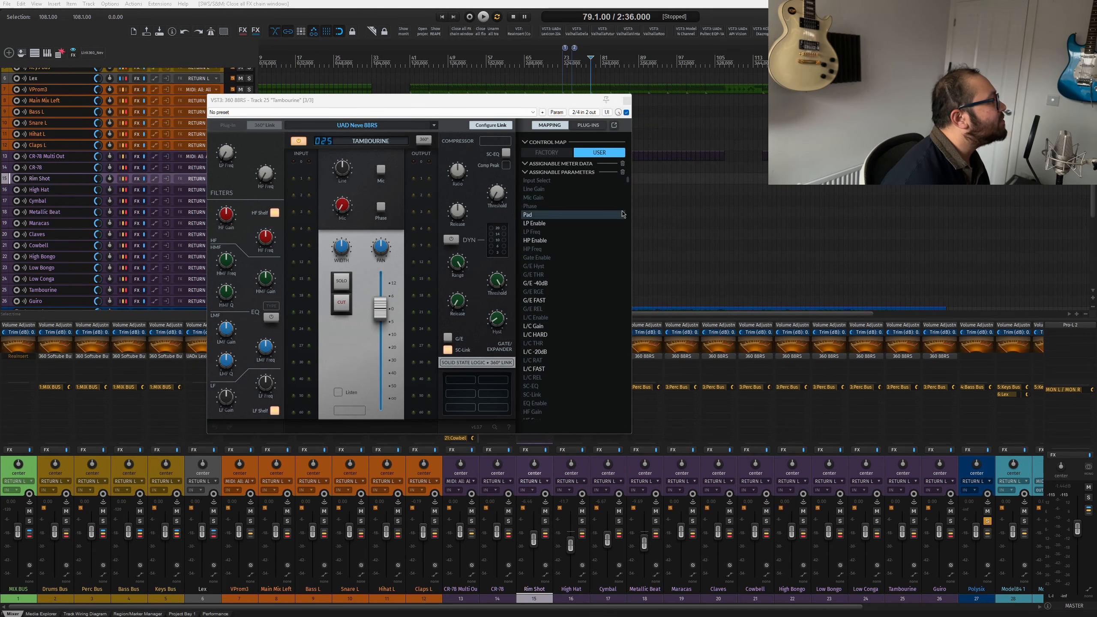
{"action": "left_click", "coordinate": [626, 100]}
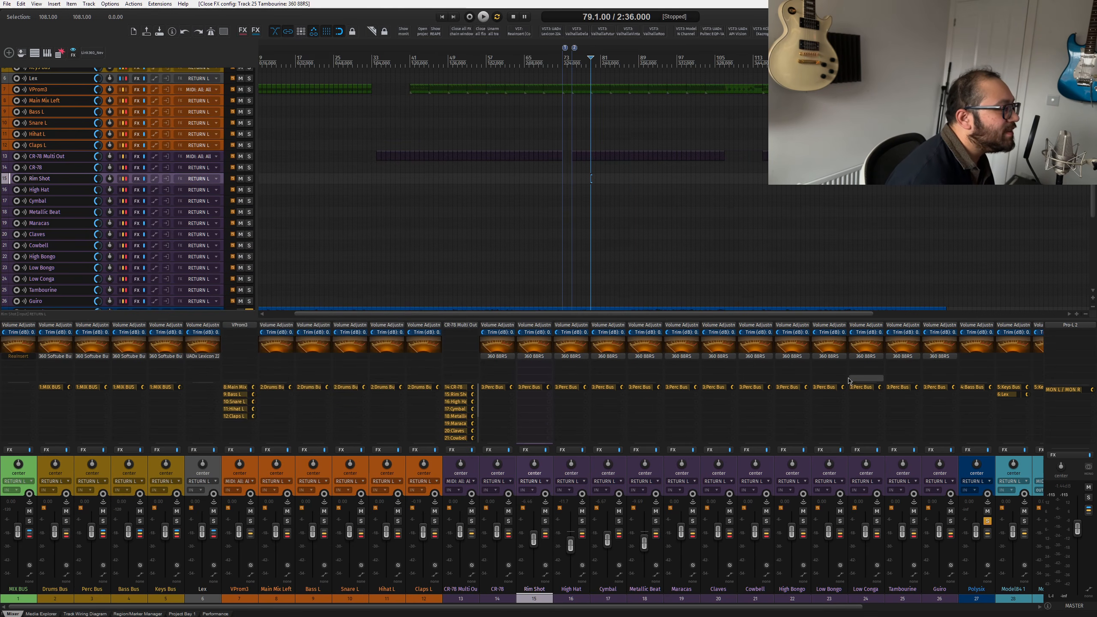
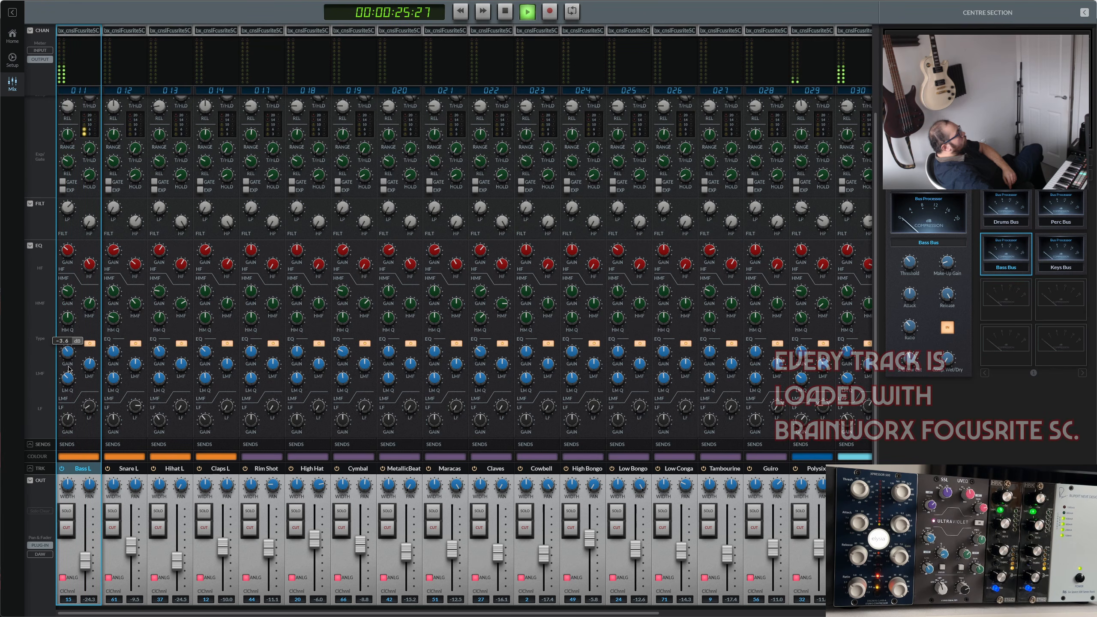
- Adjust the Bass L channel's HMF gain and raise its fader in the SSL 360° mixer during playback
{"action": "mouse_move", "coordinate": [65, 295]}
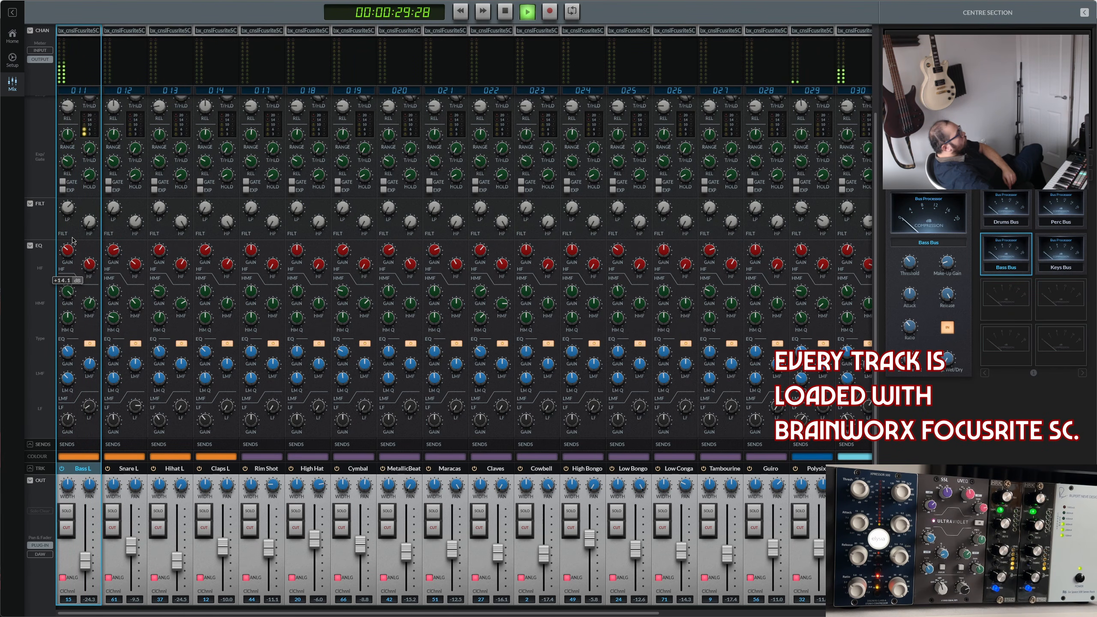
{"action": "left_click_drag", "start_coordinate": [72, 237], "coordinate": [68, 284]}
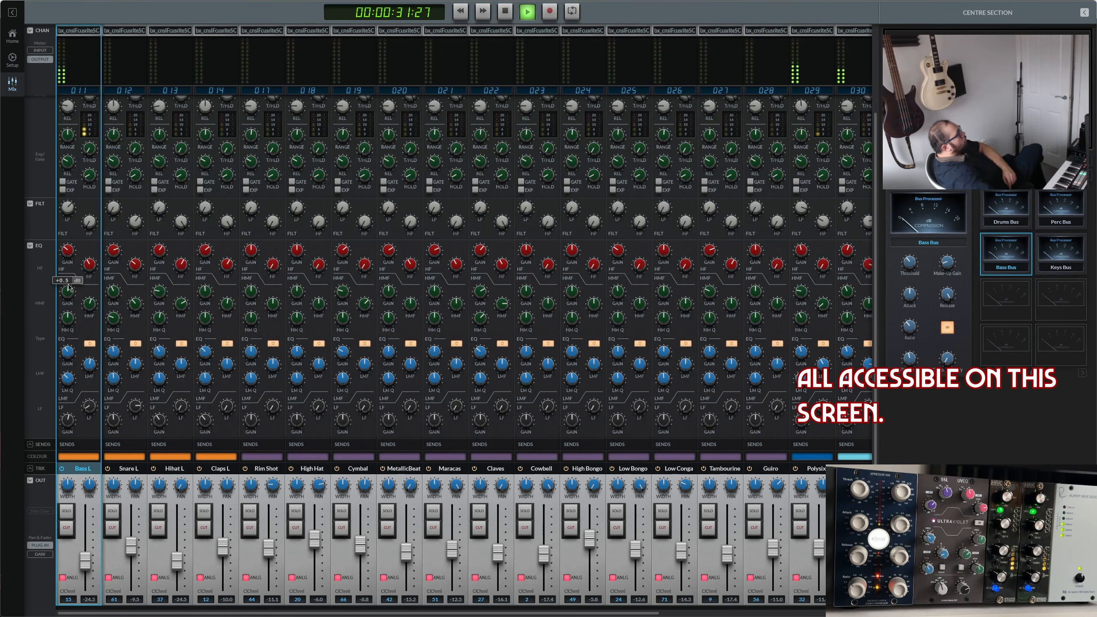
{"action": "left_click_drag", "start_coordinate": [87, 560], "coordinate": [87, 555]}
{"action": "mouse_move", "coordinate": [84, 298]}
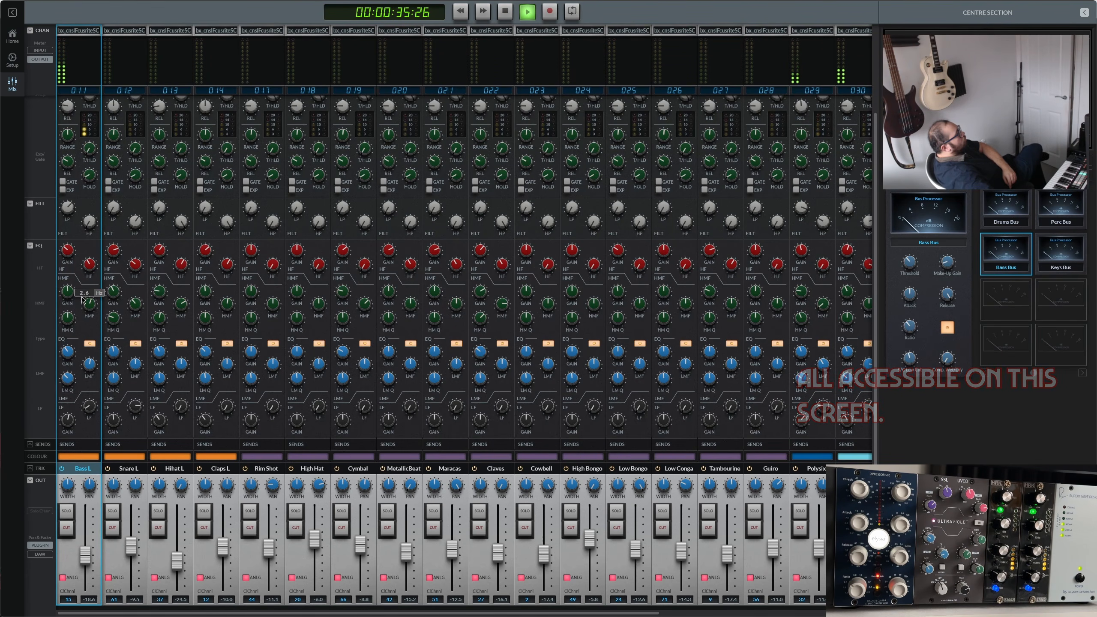
{"action": "left_click_drag", "start_coordinate": [68, 287], "coordinate": [68, 304]}
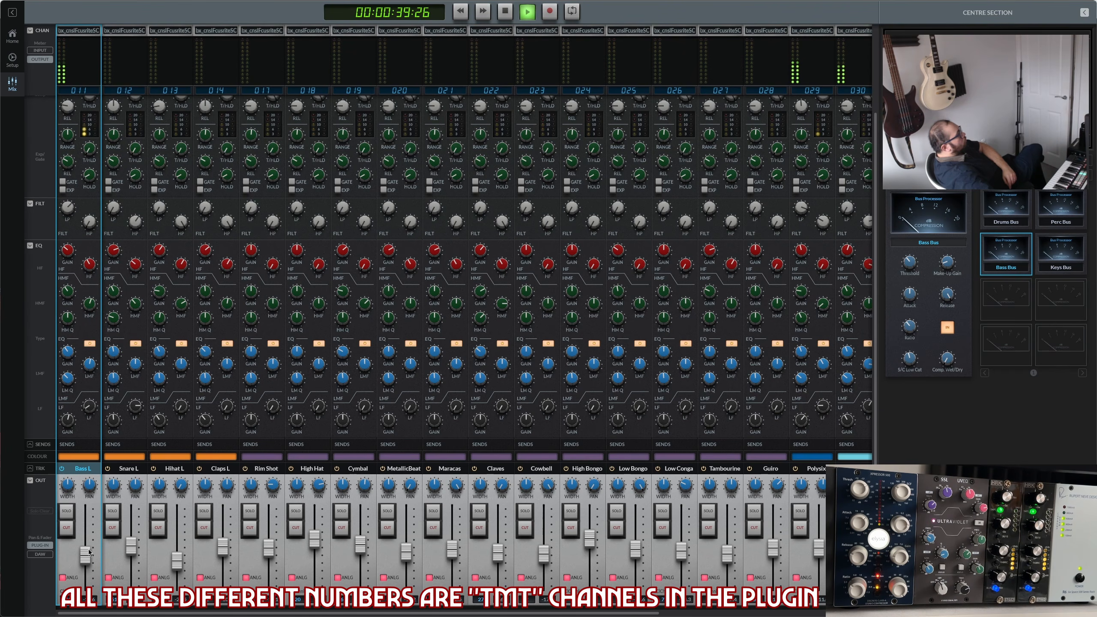
{"action": "left_click_drag", "start_coordinate": [88, 559], "coordinate": [89, 555]}
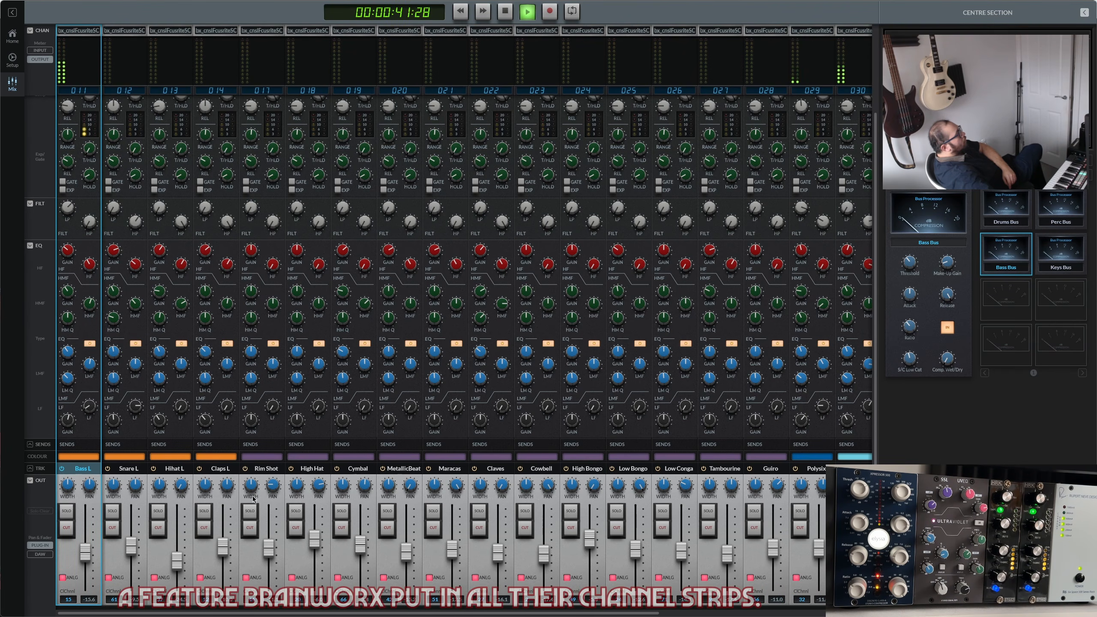
- Examine the Polysix channel's LMF gain and frequency settings and select the Model84 1 channel
{"action": "scroll", "coordinate": [730, 514], "scroll_direction": "right", "scroll_amount": 8}
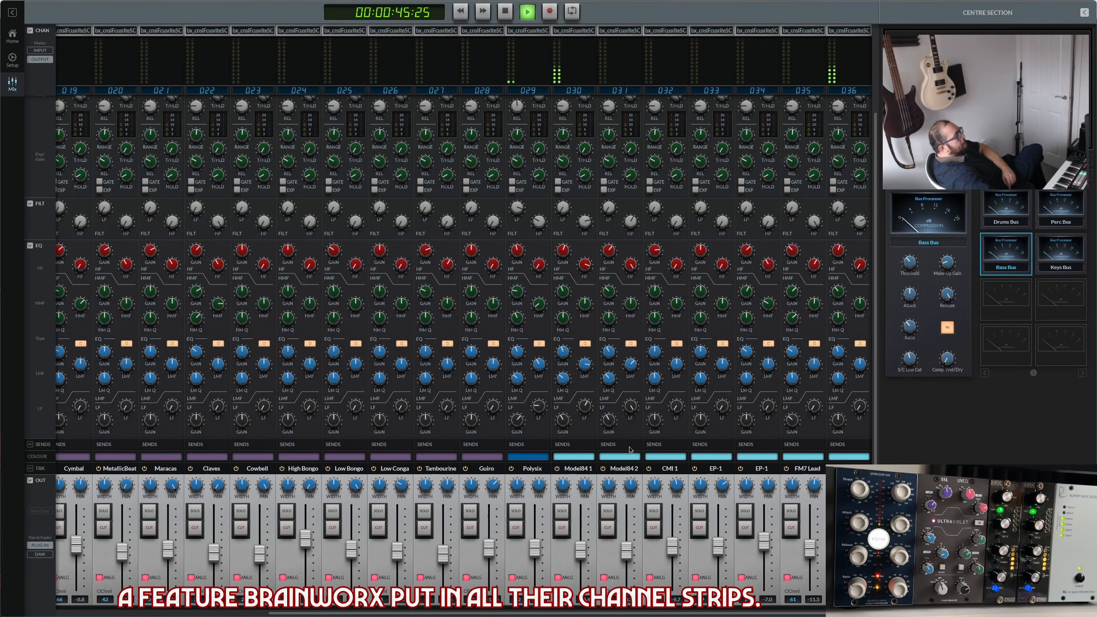
{"action": "left_click", "coordinate": [520, 424]}
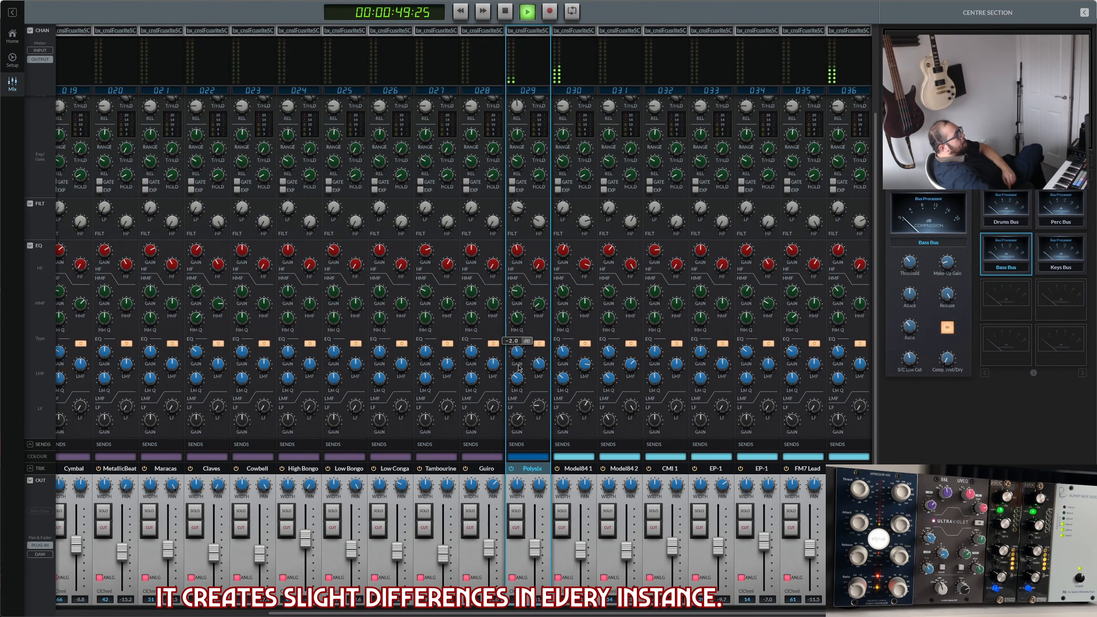
{"action": "mouse_move", "coordinate": [540, 366]}
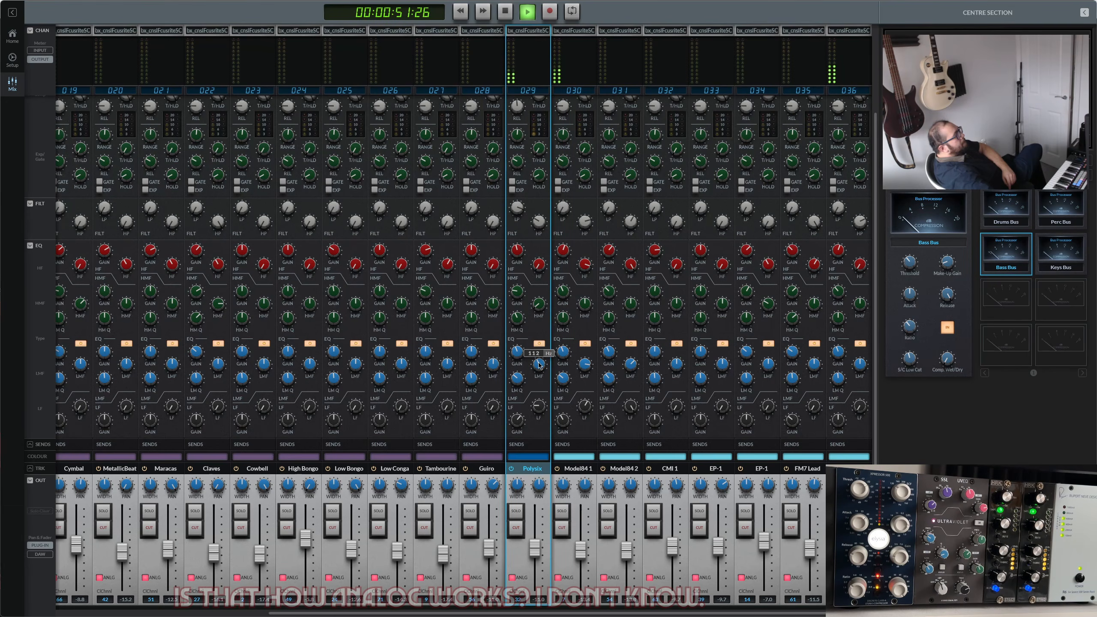
{"action": "mouse_move", "coordinate": [520, 381]}
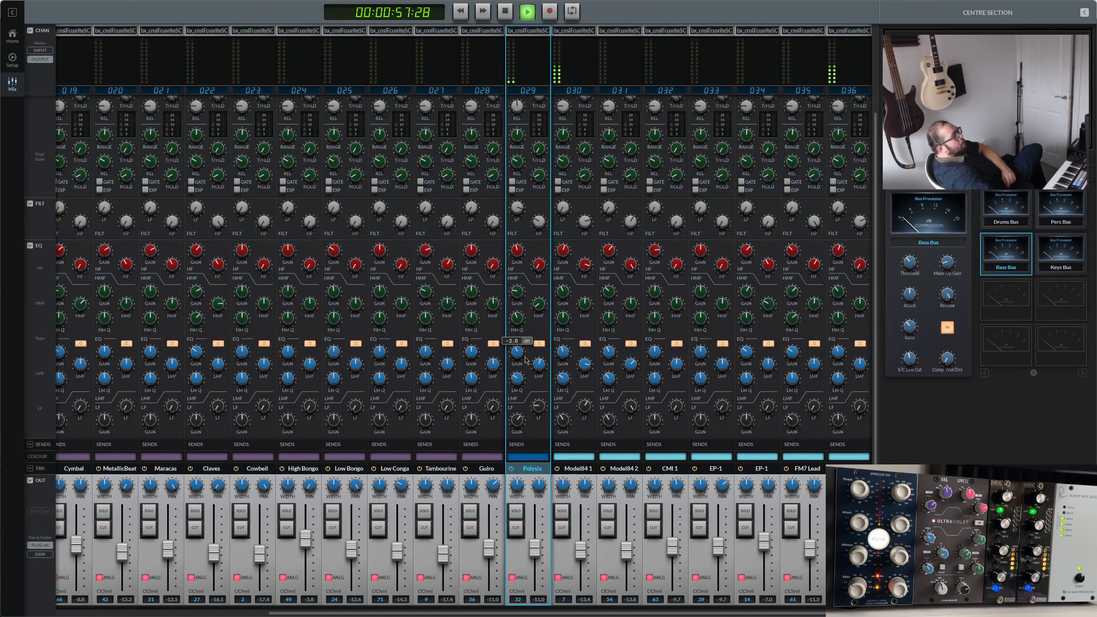
{"action": "left_click", "coordinate": [562, 362]}
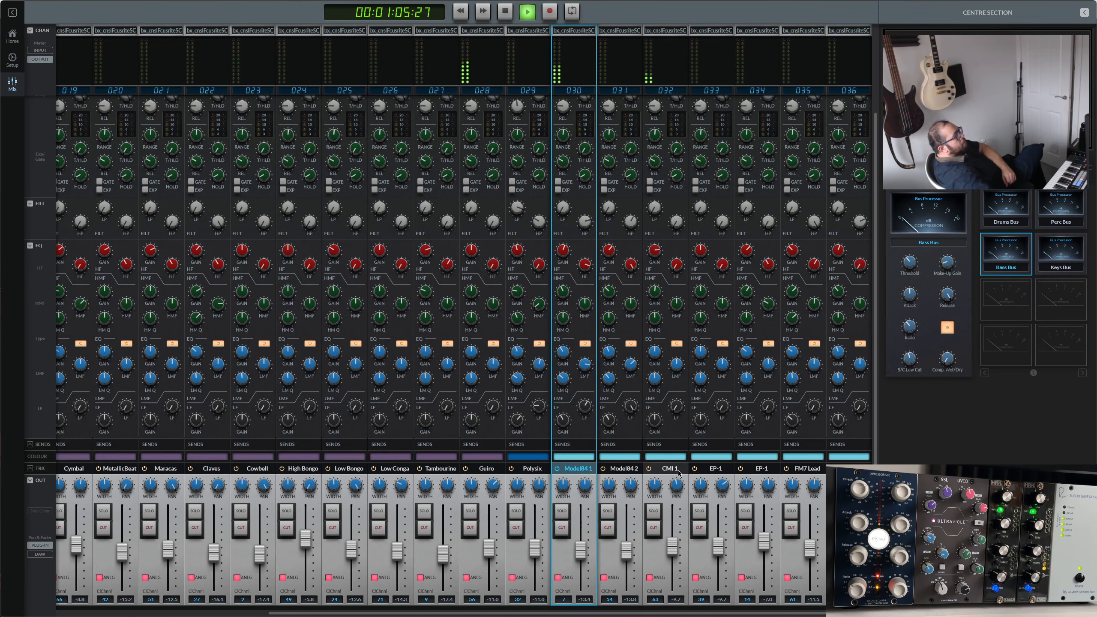
- Select the CMI 1 channel and examine its pan and its HF and HMF equalizer settings
{"action": "left_click", "coordinate": [667, 480]}
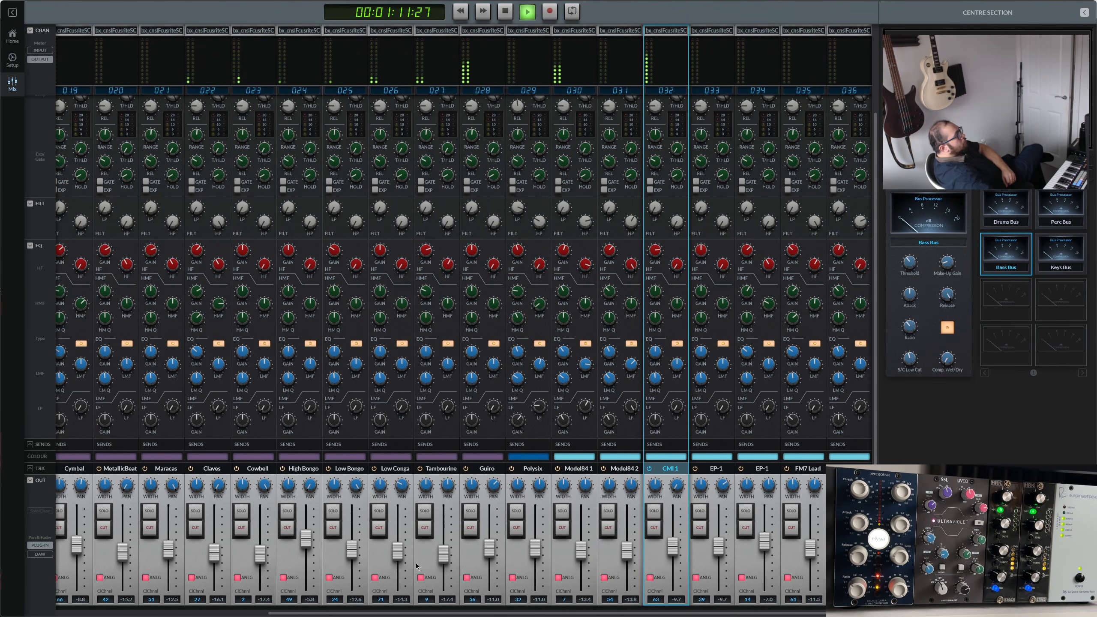
{"action": "left_click_drag", "start_coordinate": [432, 613], "coordinate": [385, 616]}
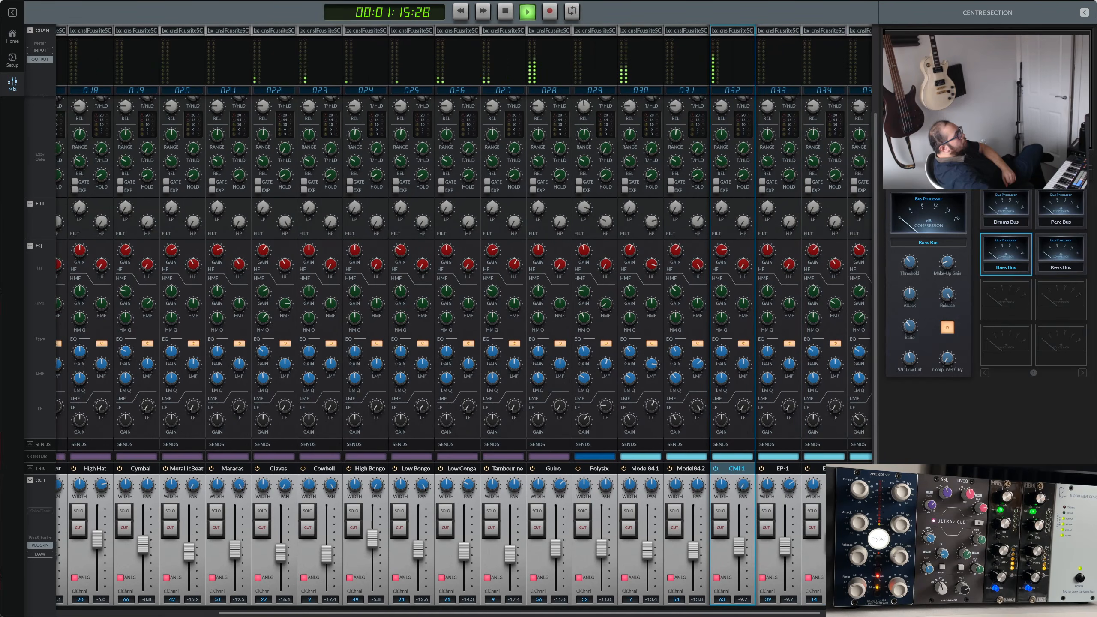
{"action": "scroll", "coordinate": [662, 397], "scroll_direction": "right", "scroll_amount": 3}
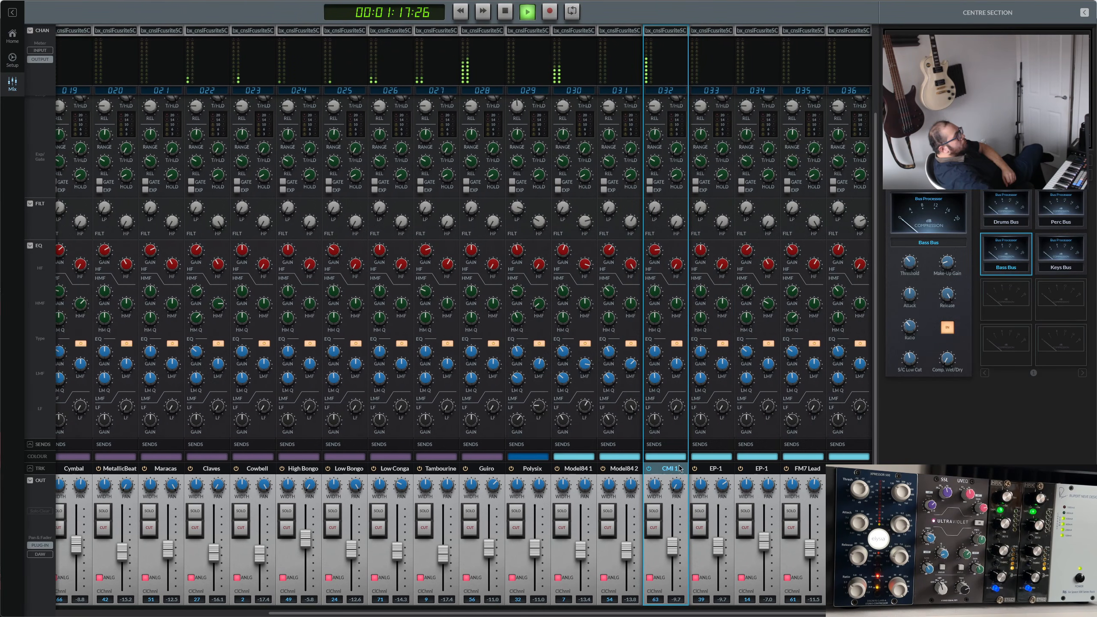
{"action": "mouse_move", "coordinate": [678, 367]}
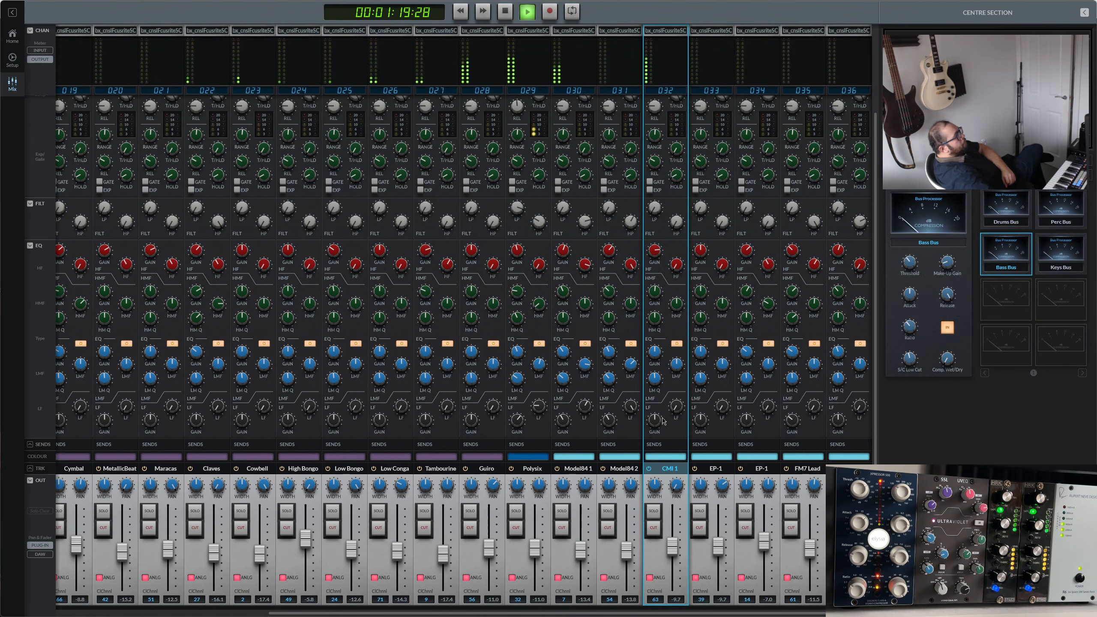
{"action": "mouse_move", "coordinate": [676, 490]}
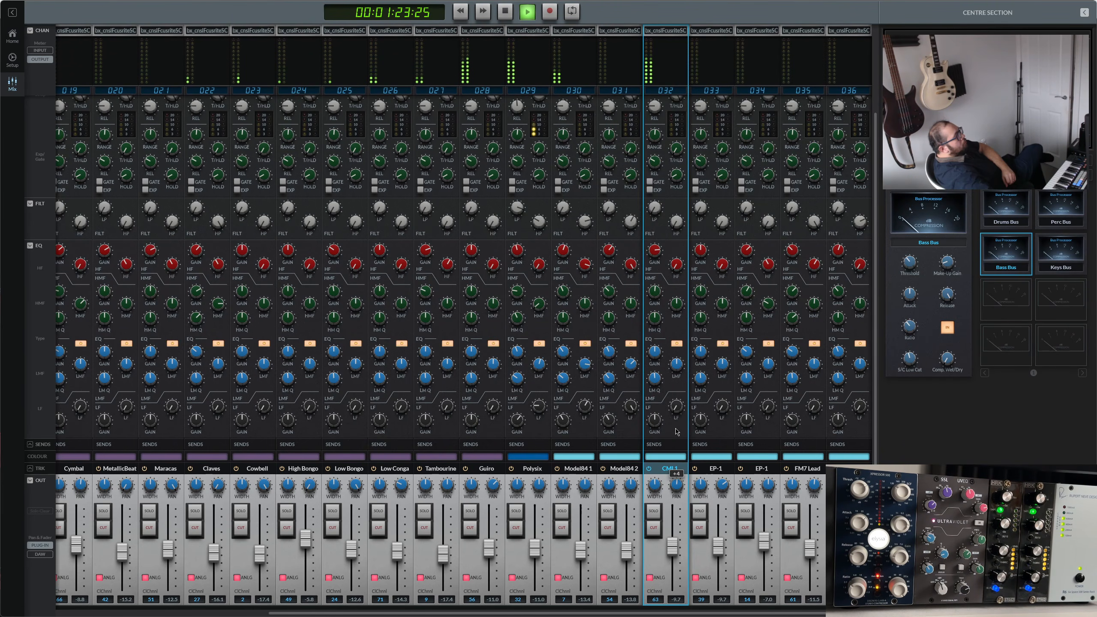
{"action": "left_click_drag", "start_coordinate": [656, 252], "coordinate": [655, 267]}
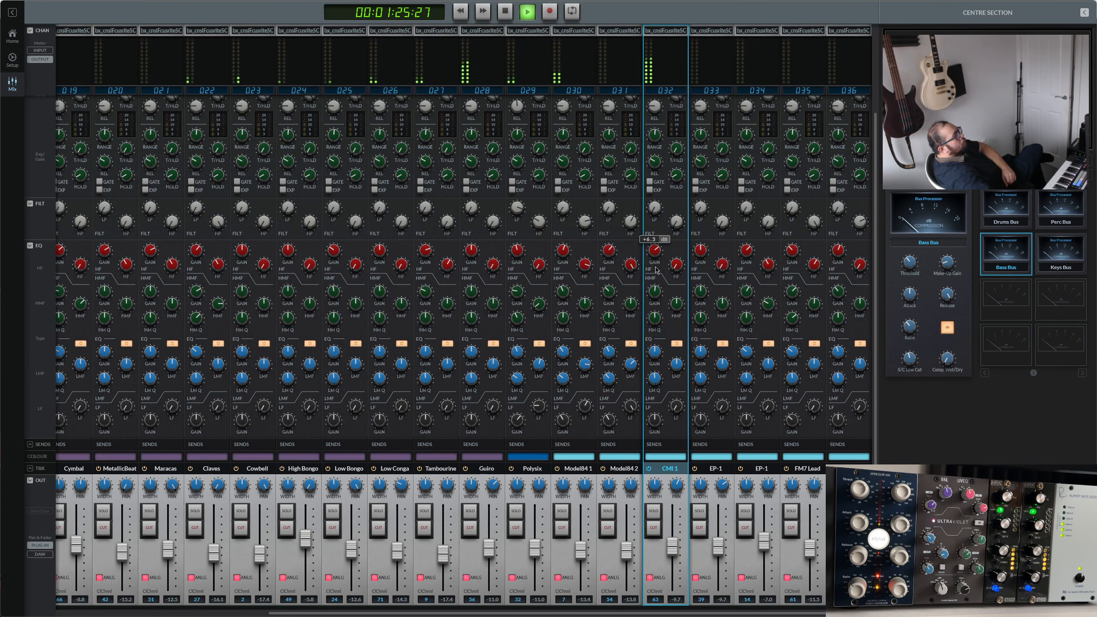
{"action": "mouse_move", "coordinate": [656, 292]}
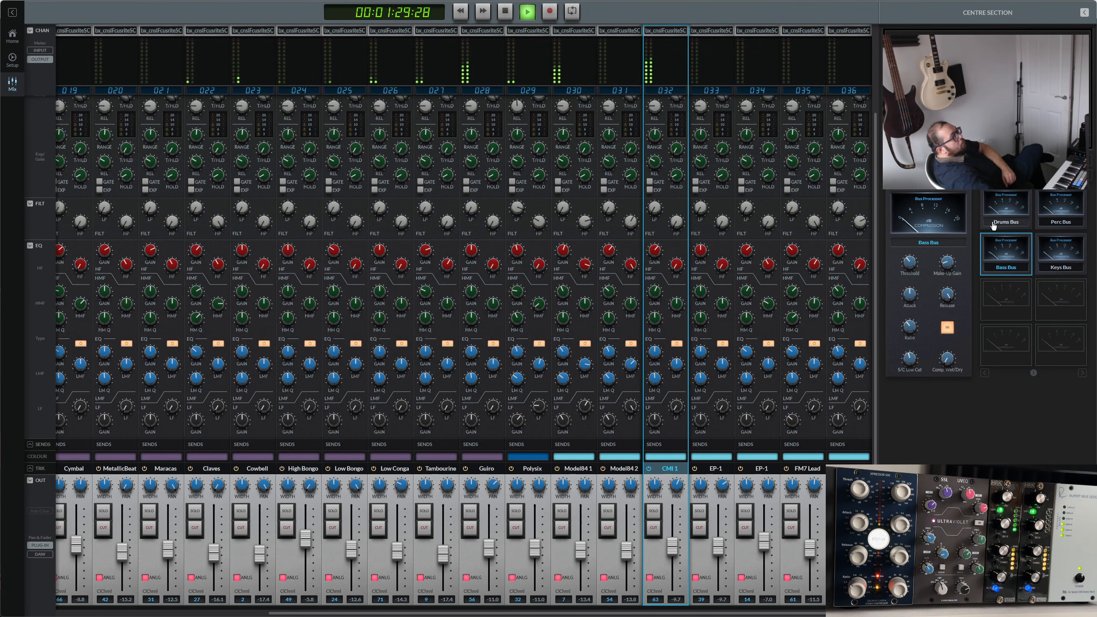
- Select the Perc Bus and Drums Bus processors, lower the Drums Bus threshold to about -30.8 dB, and review its other compressor controls
{"action": "left_click", "coordinate": [1061, 210]}
{"action": "mouse_move", "coordinate": [946, 265]}
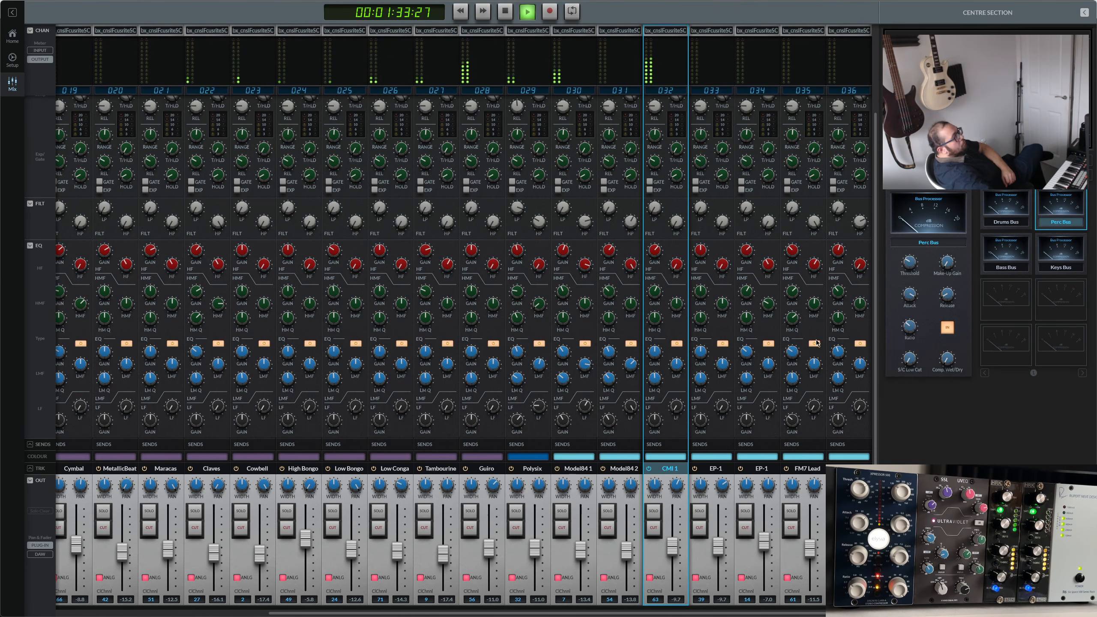
{"action": "left_click", "coordinate": [1006, 208]}
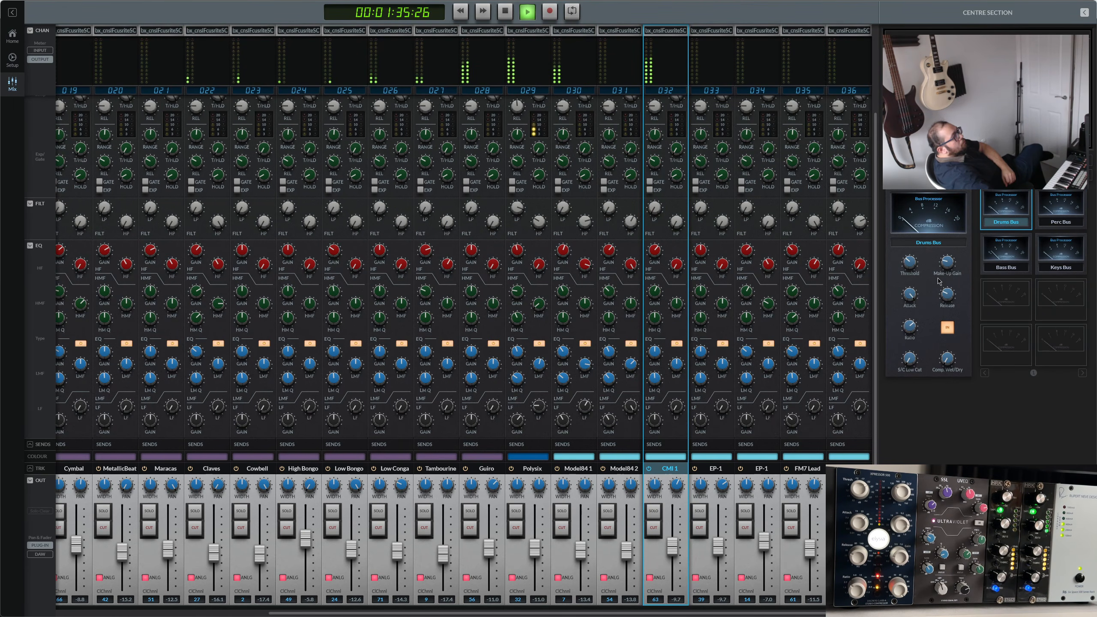
{"action": "mouse_move", "coordinate": [910, 271]}
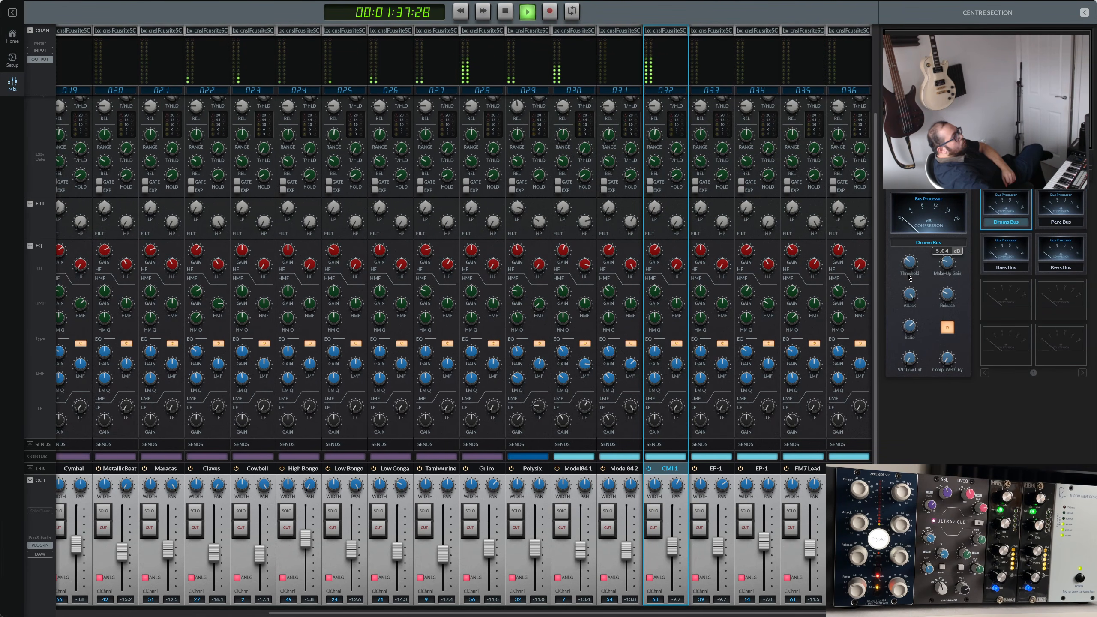
{"action": "left_click_drag", "start_coordinate": [912, 271], "coordinate": [912, 274]}
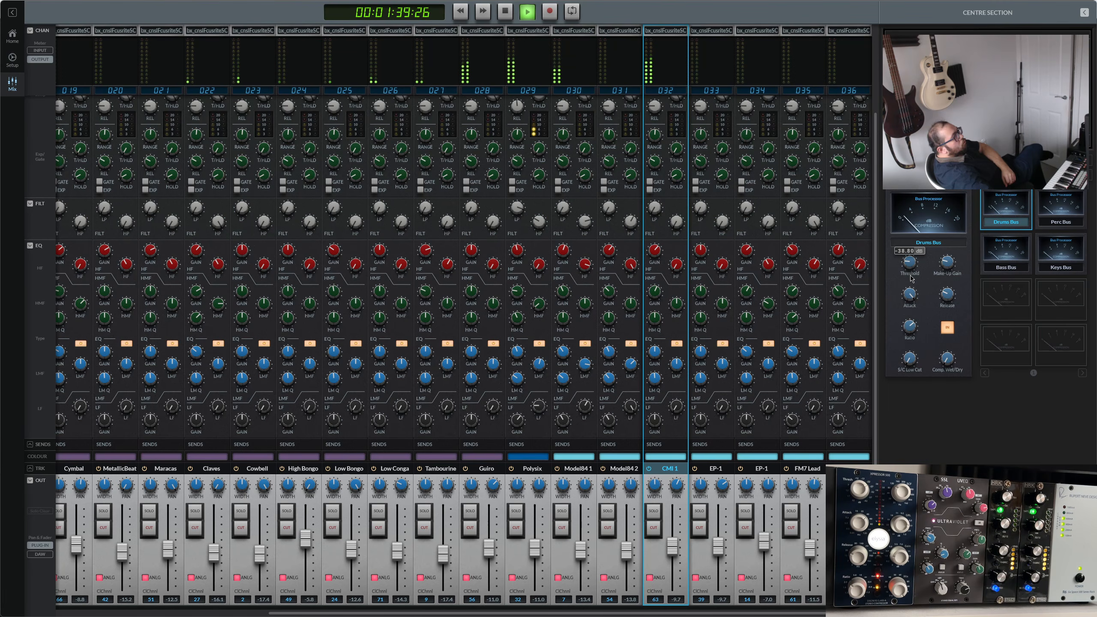
{"action": "mouse_move", "coordinate": [950, 294]}
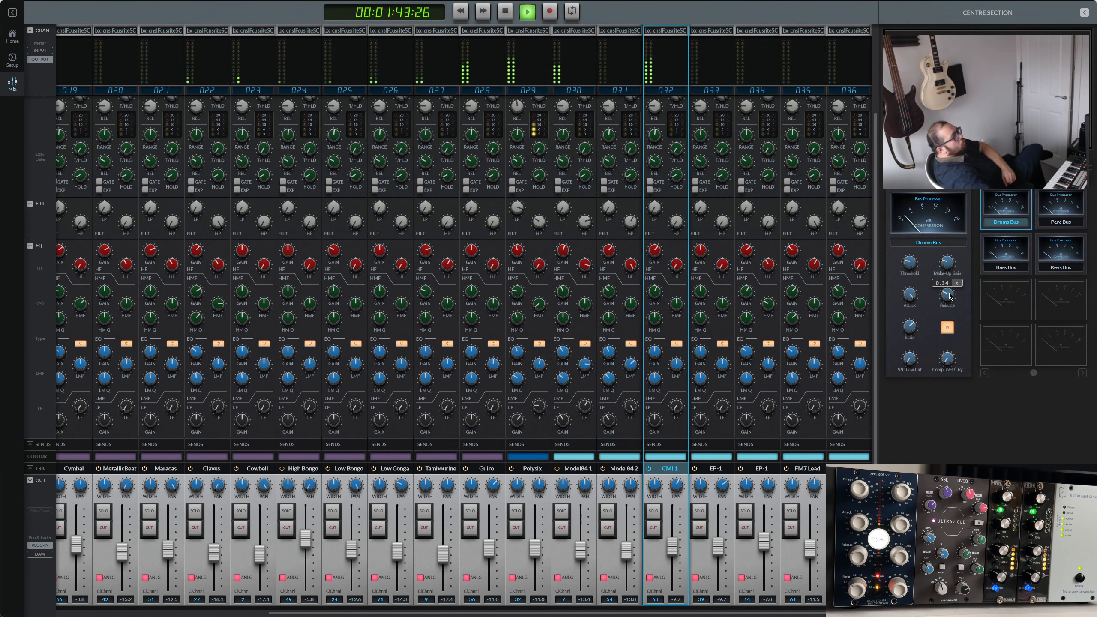
{"action": "mouse_move", "coordinate": [947, 266]}
{"action": "mouse_move", "coordinate": [909, 363]}
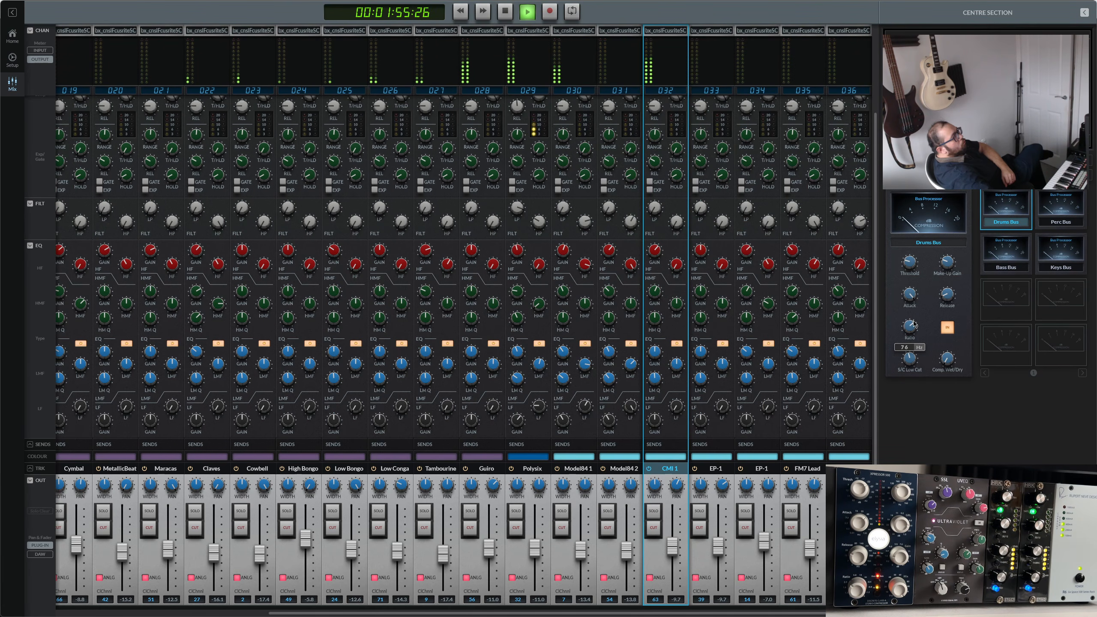
- Adjust the ratio of the Drums Bus processor
{"action": "left_click_drag", "start_coordinate": [914, 324], "coordinate": [910, 319]}
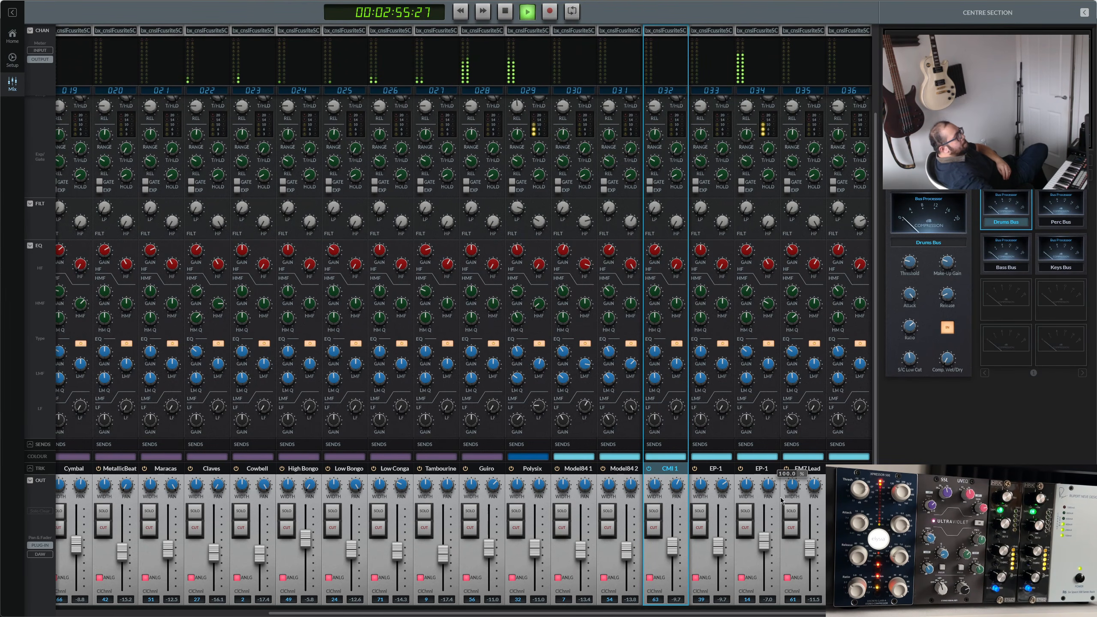
- Lower the channel 33 EP-1 fader to about -14.7 dB, and adjust the channel 34 EP-1's pan and fader
{"action": "left_click", "coordinate": [723, 495]}
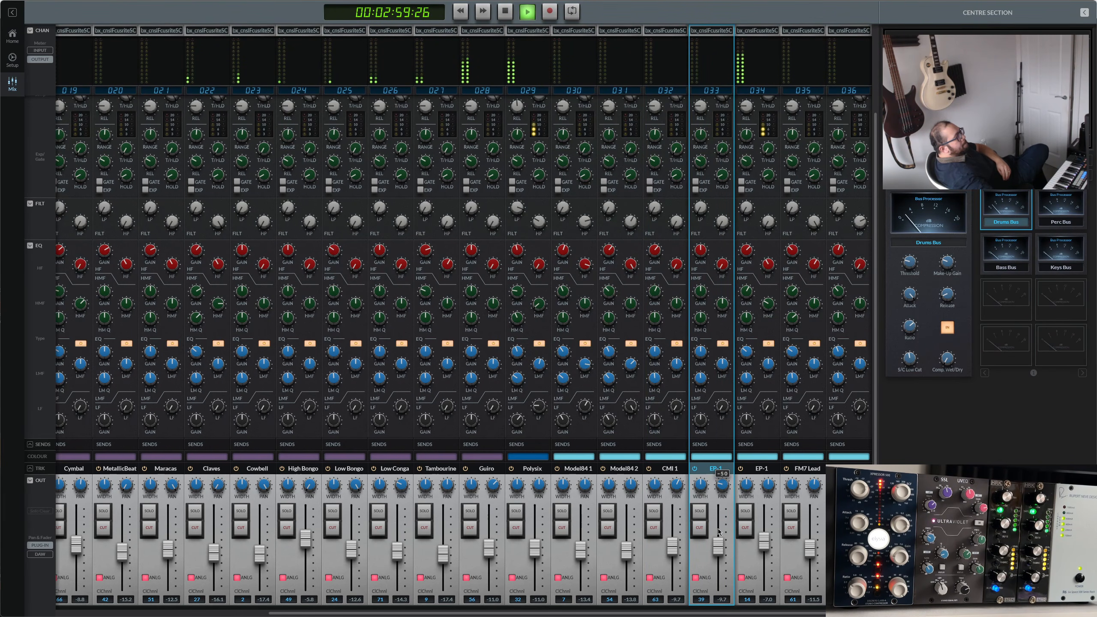
{"action": "left_click_drag", "start_coordinate": [718, 531], "coordinate": [719, 509]}
{"action": "left_click", "coordinate": [769, 486]}
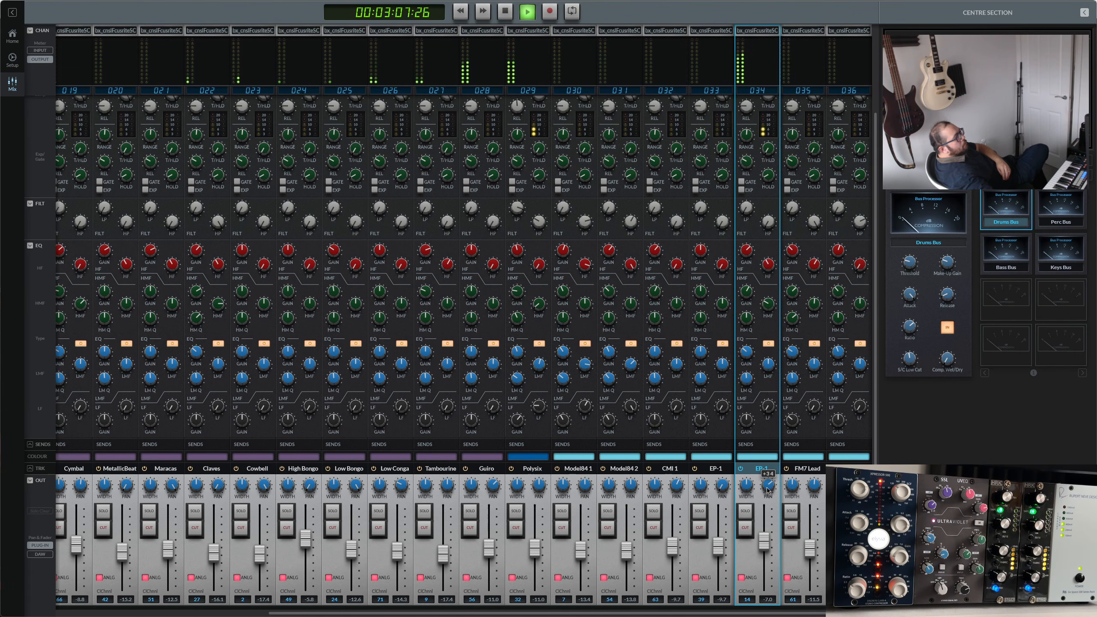
{"action": "left_click", "coordinate": [723, 555]}
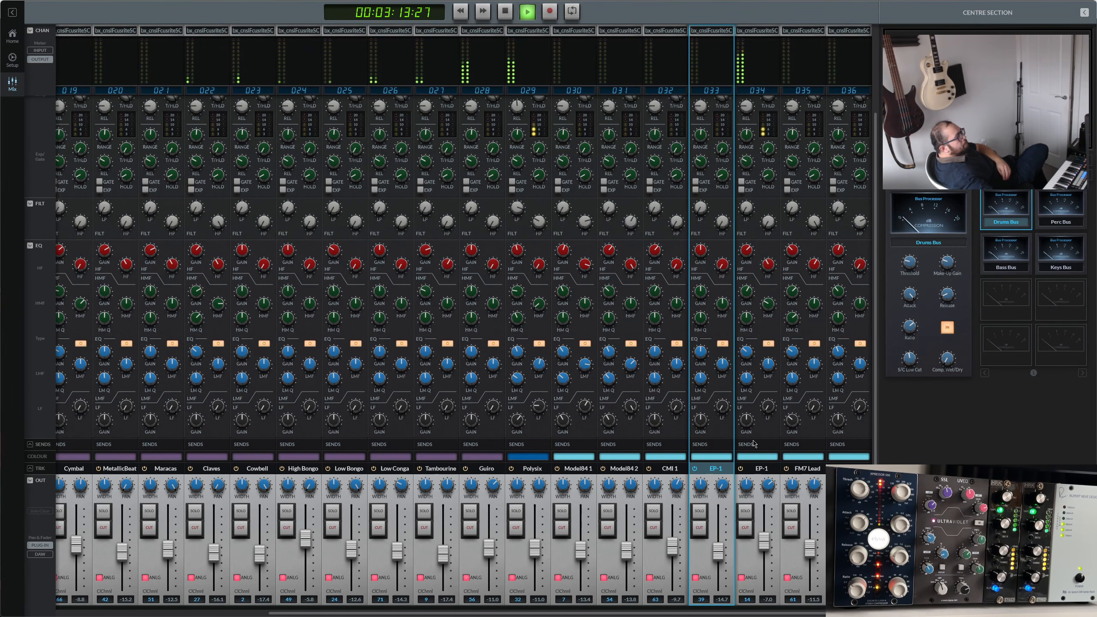
{"action": "left_click", "coordinate": [766, 544]}
{"action": "left_click_drag", "start_coordinate": [766, 544], "coordinate": [766, 545]}
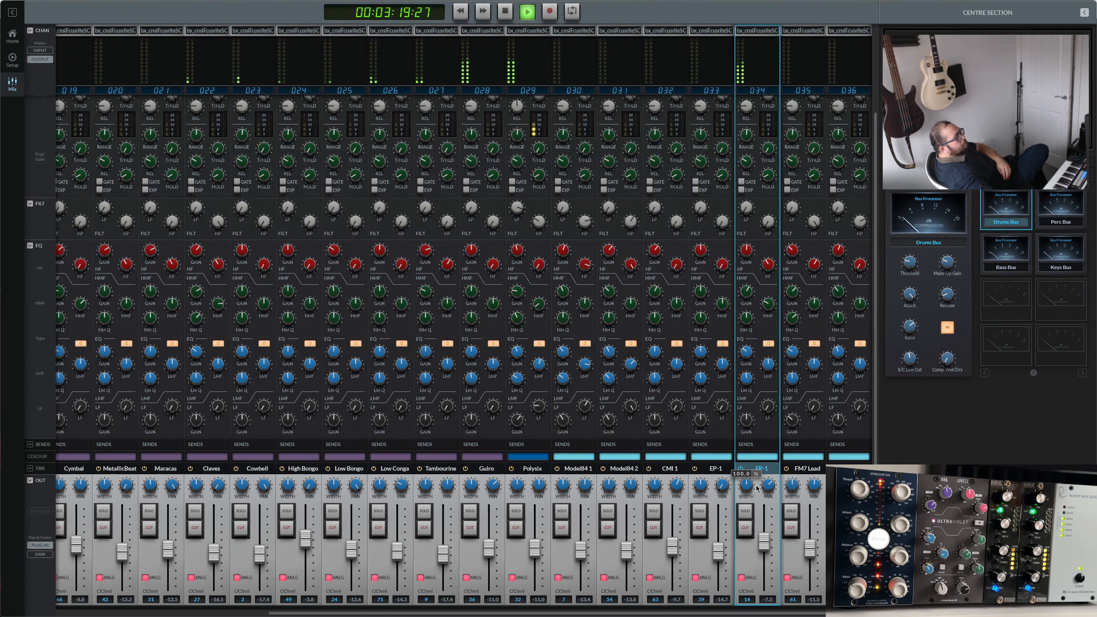
{"action": "mouse_move", "coordinate": [768, 486]}
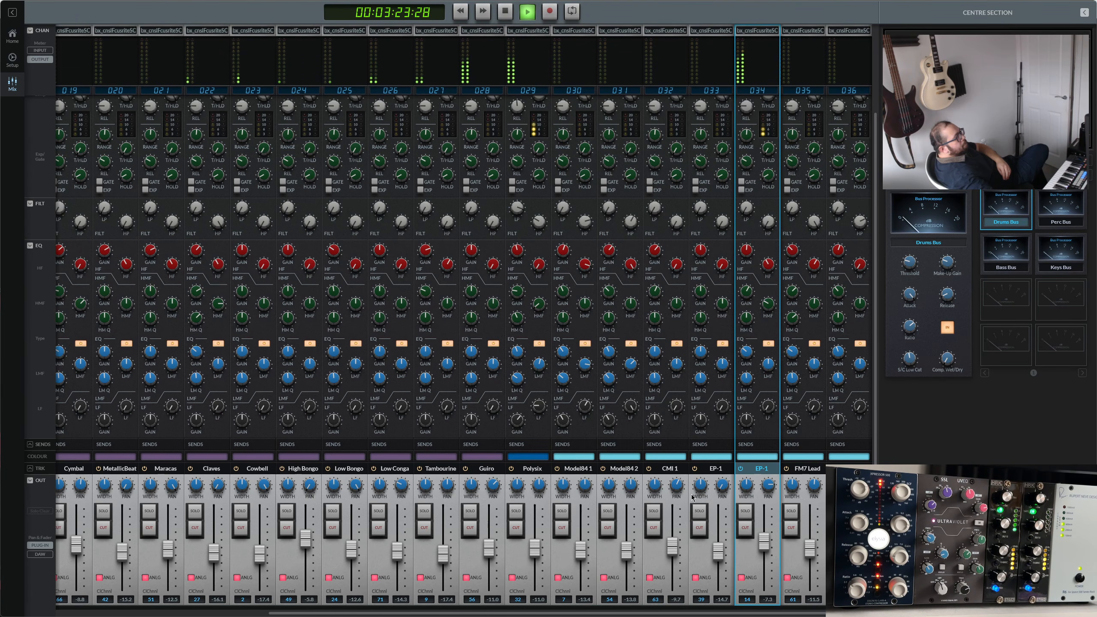
- Raise the HF equalizer gain on the Claps L channel
{"action": "scroll", "coordinate": [222, 603], "scroll_direction": "left", "scroll_amount": 6}
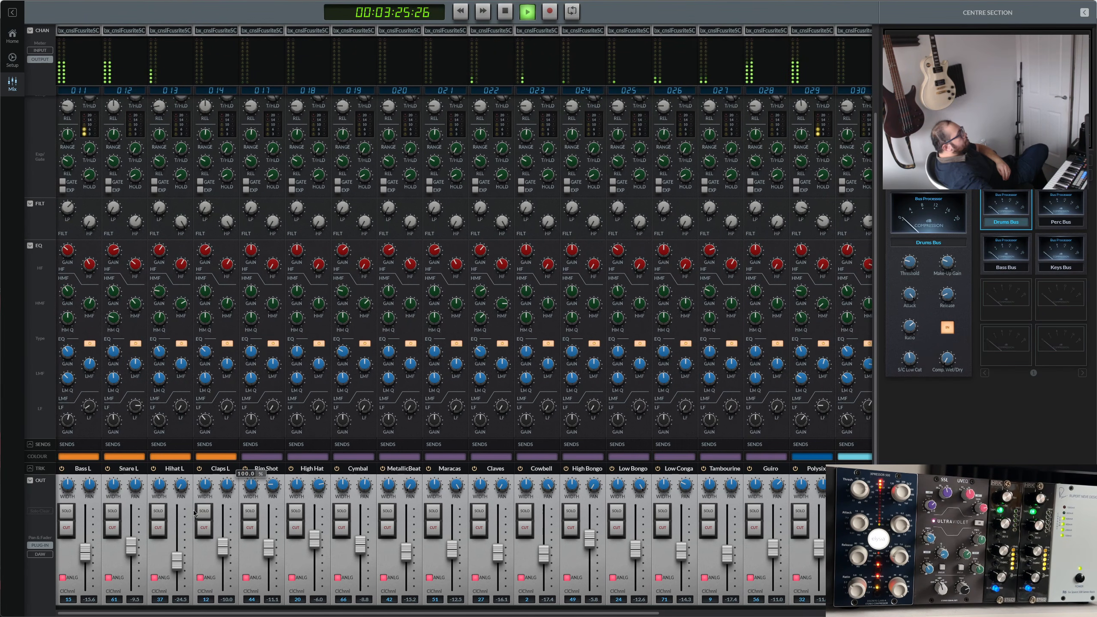
{"action": "mouse_move", "coordinate": [225, 268]}
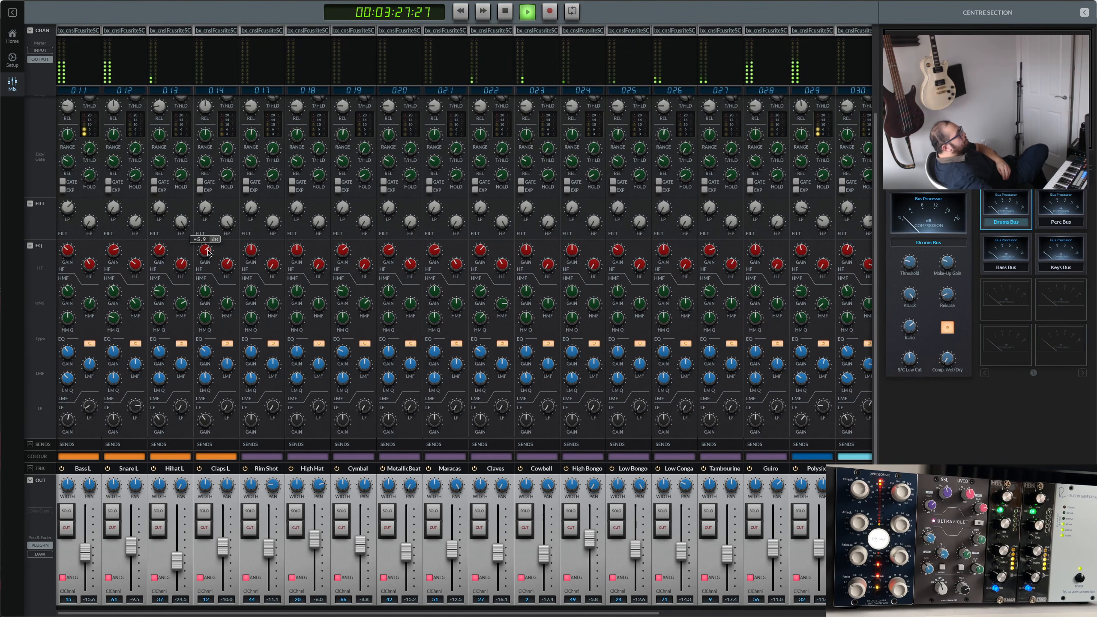
{"action": "left_click", "coordinate": [207, 251]}
{"action": "left_click_drag", "start_coordinate": [208, 251], "coordinate": [208, 240]}
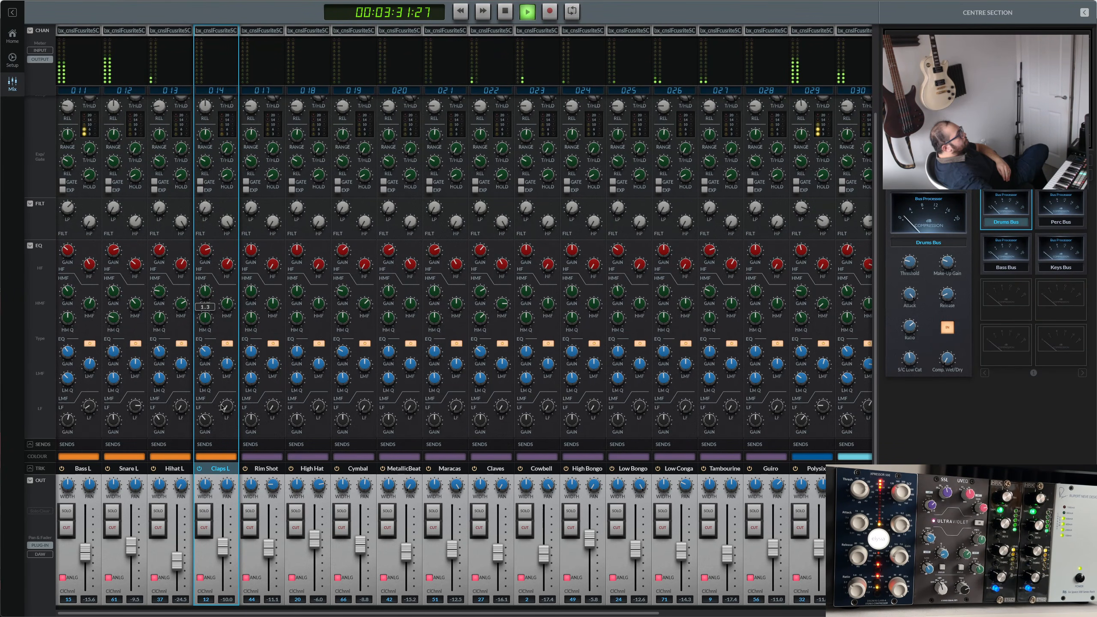
- Raise the Model84 2 fader to about -12.0 dB and adjust the pan of the channel 34 EP-1
{"action": "left_click_drag", "start_coordinate": [461, 613], "coordinate": [672, 614]}
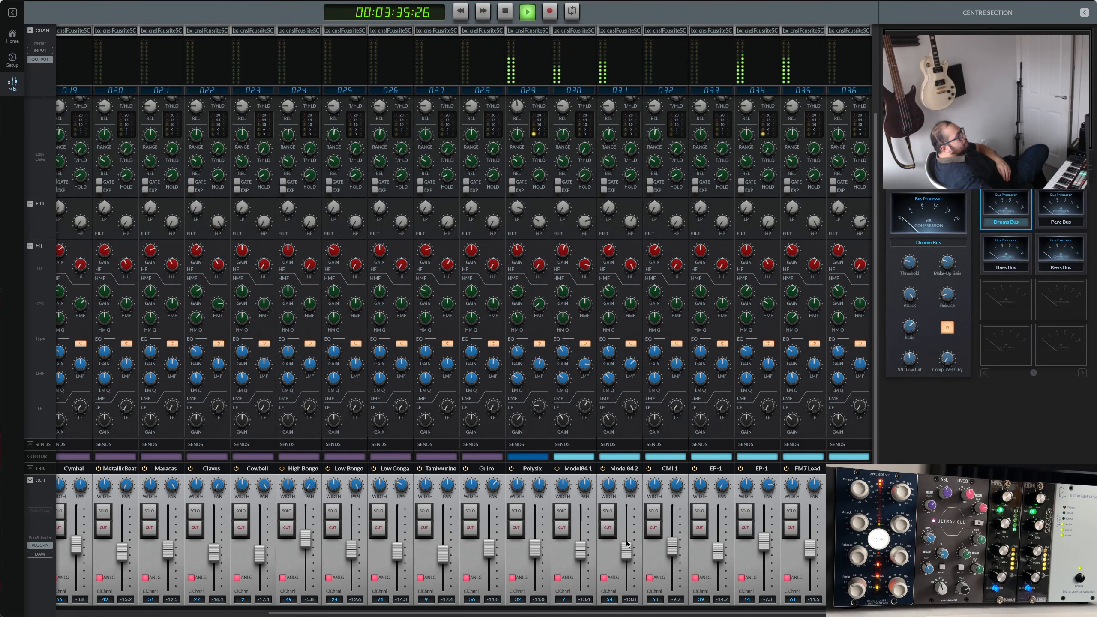
{"action": "left_click_drag", "start_coordinate": [626, 552], "coordinate": [627, 552]}
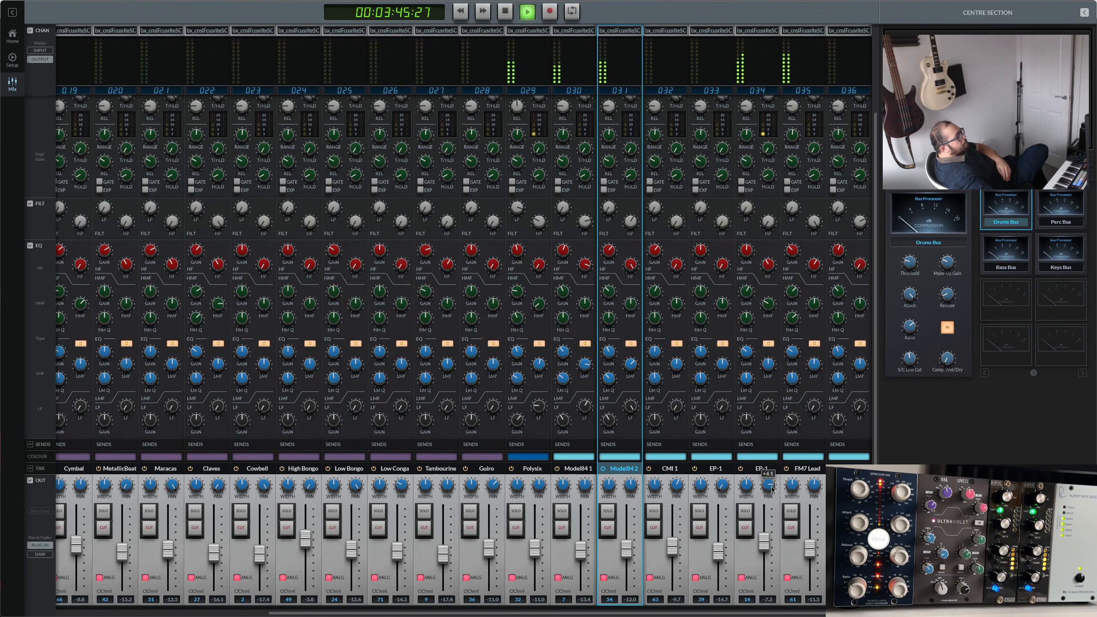
{"action": "left_click", "coordinate": [736, 475]}
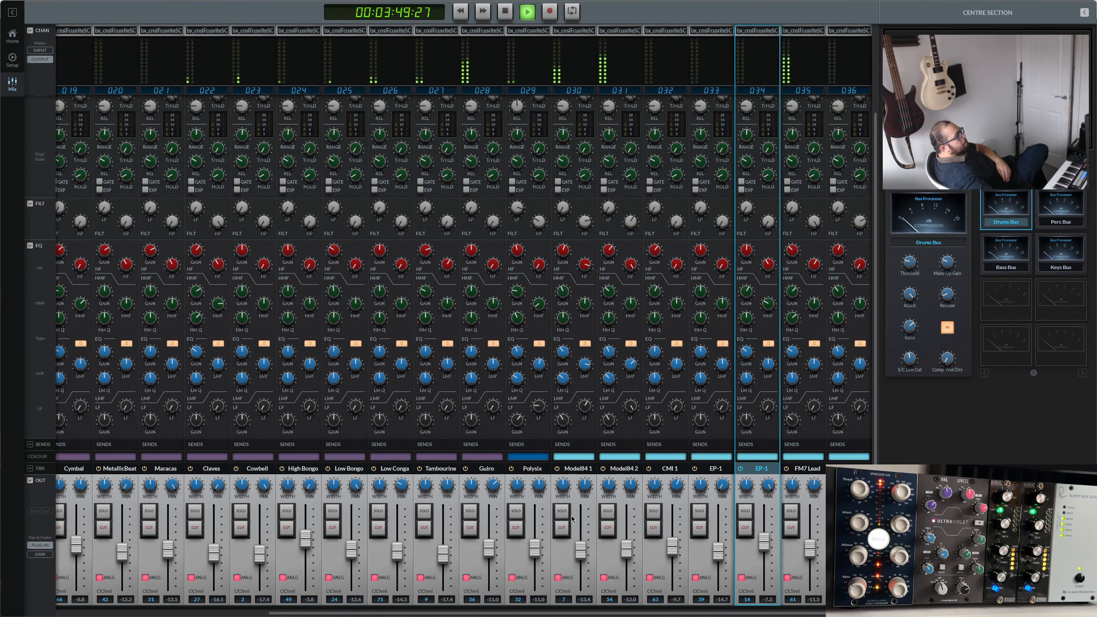
- Set the Polysix fader to about -10.6 dB and lower the FM7 Lead fader to about -16.0 dB
{"action": "left_click", "coordinate": [536, 550]}
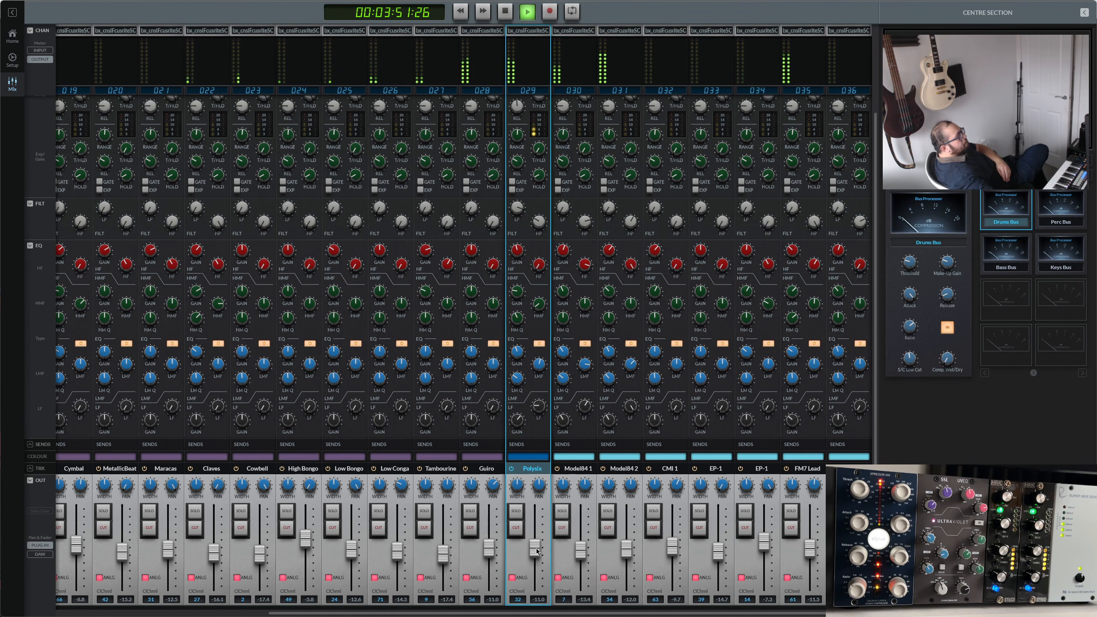
{"action": "left_click_drag", "start_coordinate": [537, 551], "coordinate": [537, 548]}
{"action": "left_click_drag", "start_coordinate": [536, 550], "coordinate": [535, 552]}
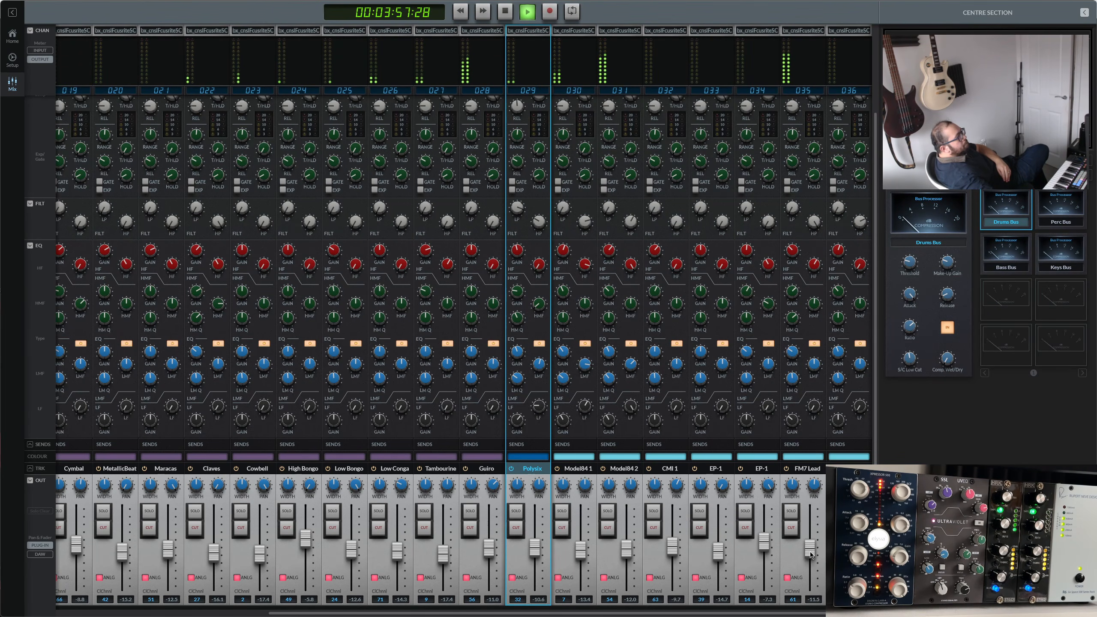
{"action": "left_click_drag", "start_coordinate": [810, 555], "coordinate": [810, 560]}
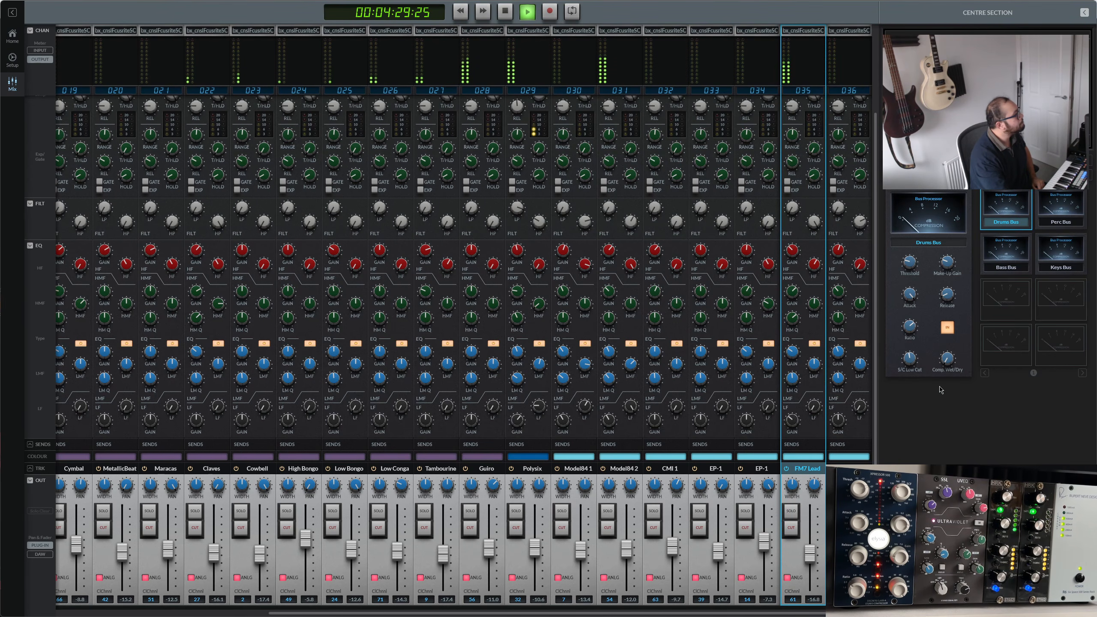
- Examine the Bass Bus threshold and make-up gain and the Keys Bus processor, and return to the Drums Bus processor
{"action": "left_click", "coordinate": [1008, 261]}
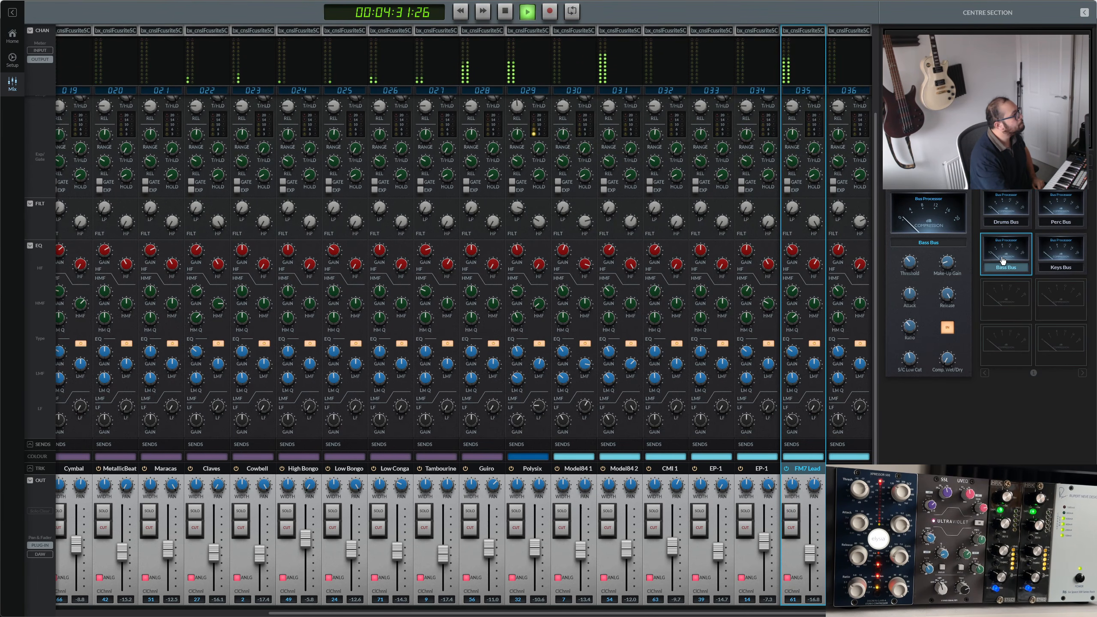
{"action": "mouse_move", "coordinate": [913, 266]}
{"action": "mouse_move", "coordinate": [950, 265]}
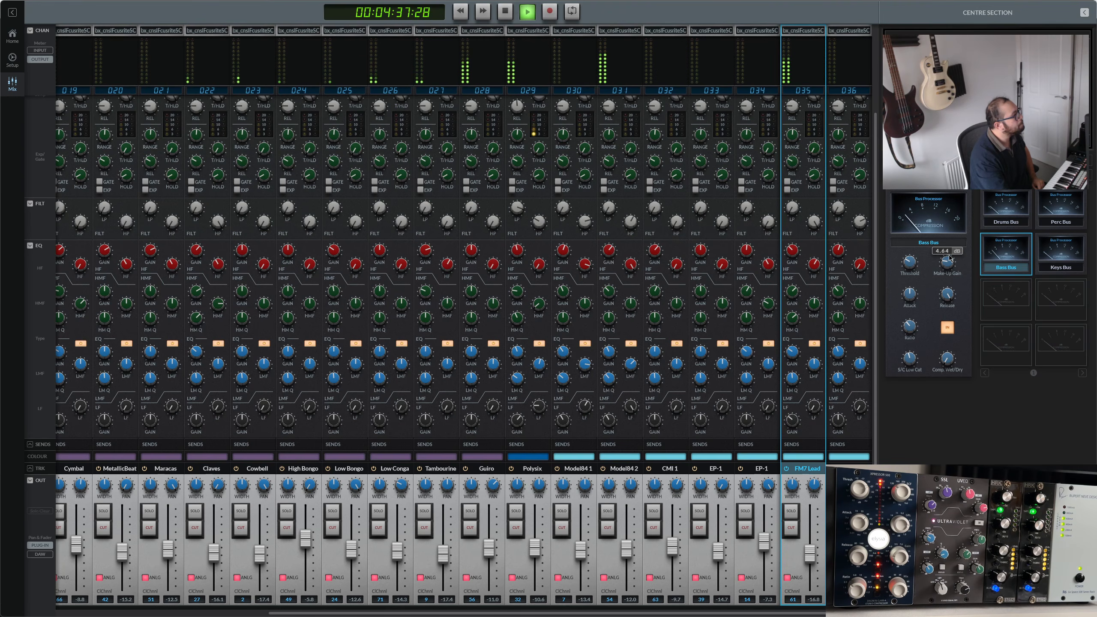
{"action": "left_click", "coordinate": [1061, 258]}
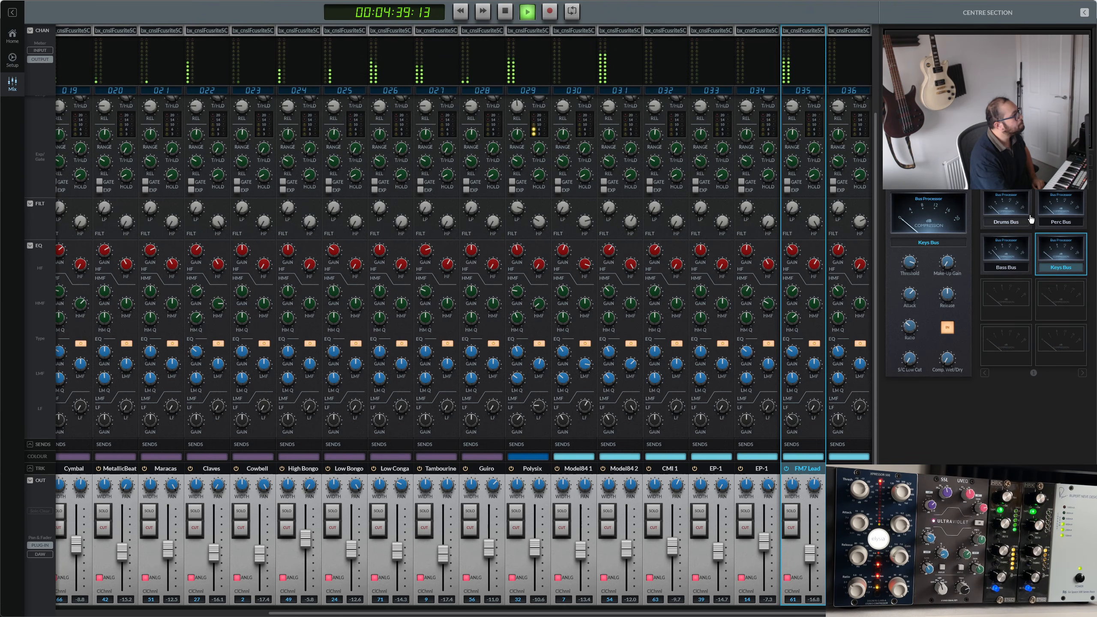
{"action": "left_click", "coordinate": [1006, 205]}
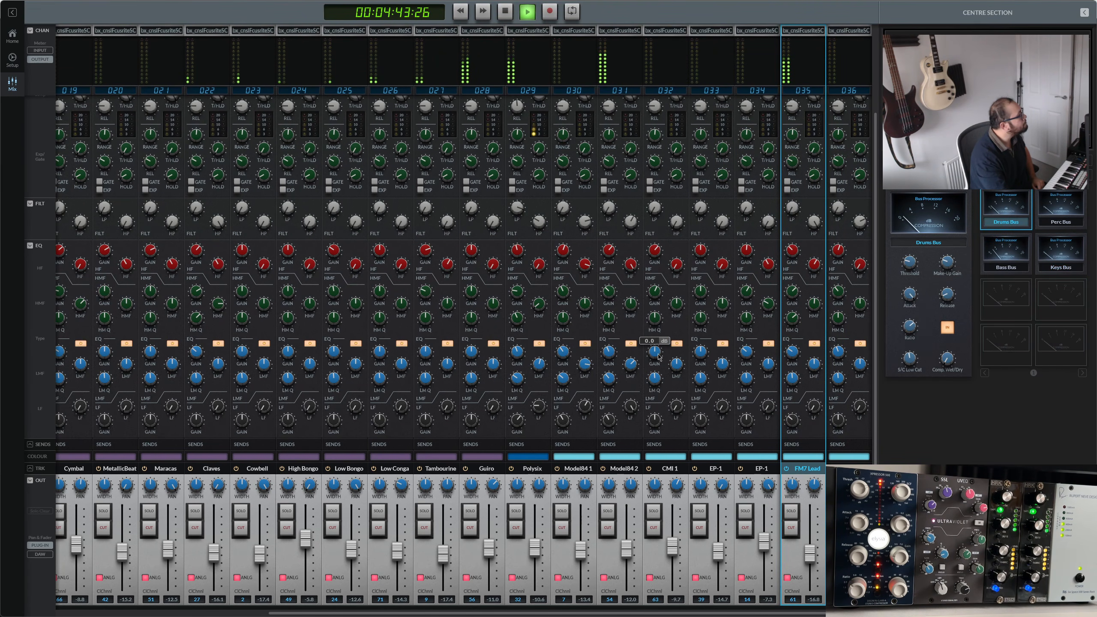
- Raise the Model84 2 channel's HF equalizer gain to about +8.1 dB
{"action": "left_click_drag", "start_coordinate": [616, 256], "coordinate": [614, 235]}
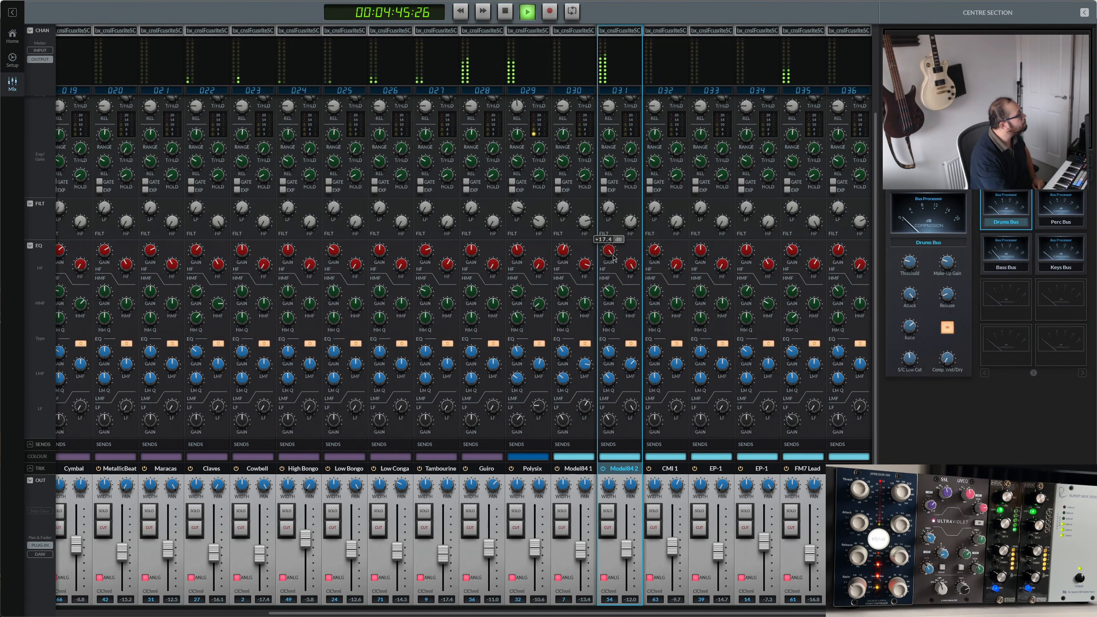
{"action": "left_click_drag", "start_coordinate": [609, 284], "coordinate": [609, 283]}
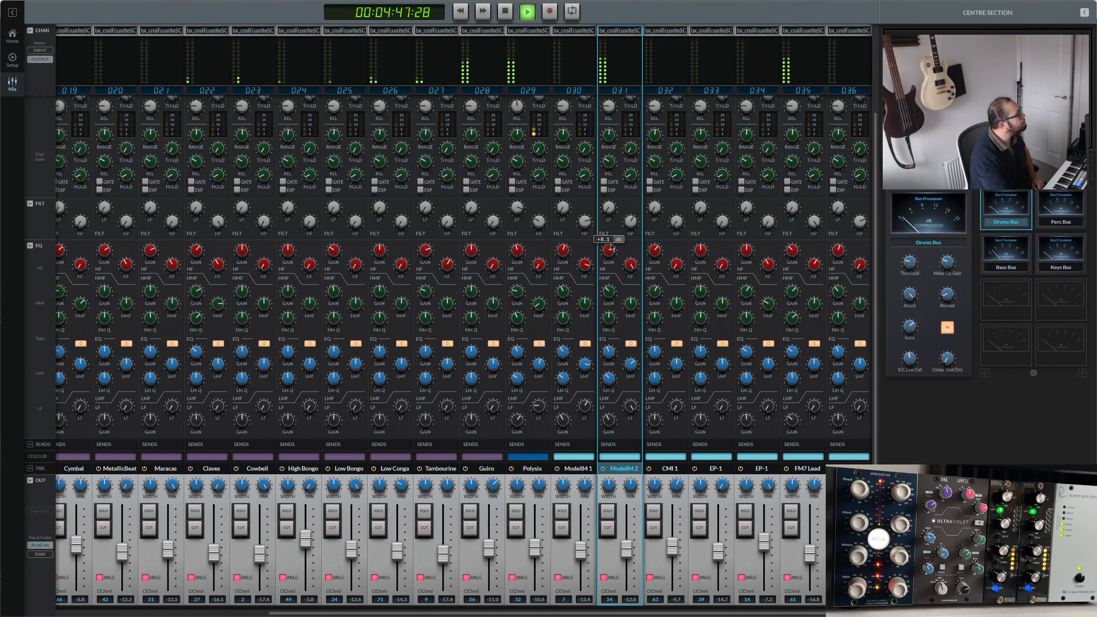